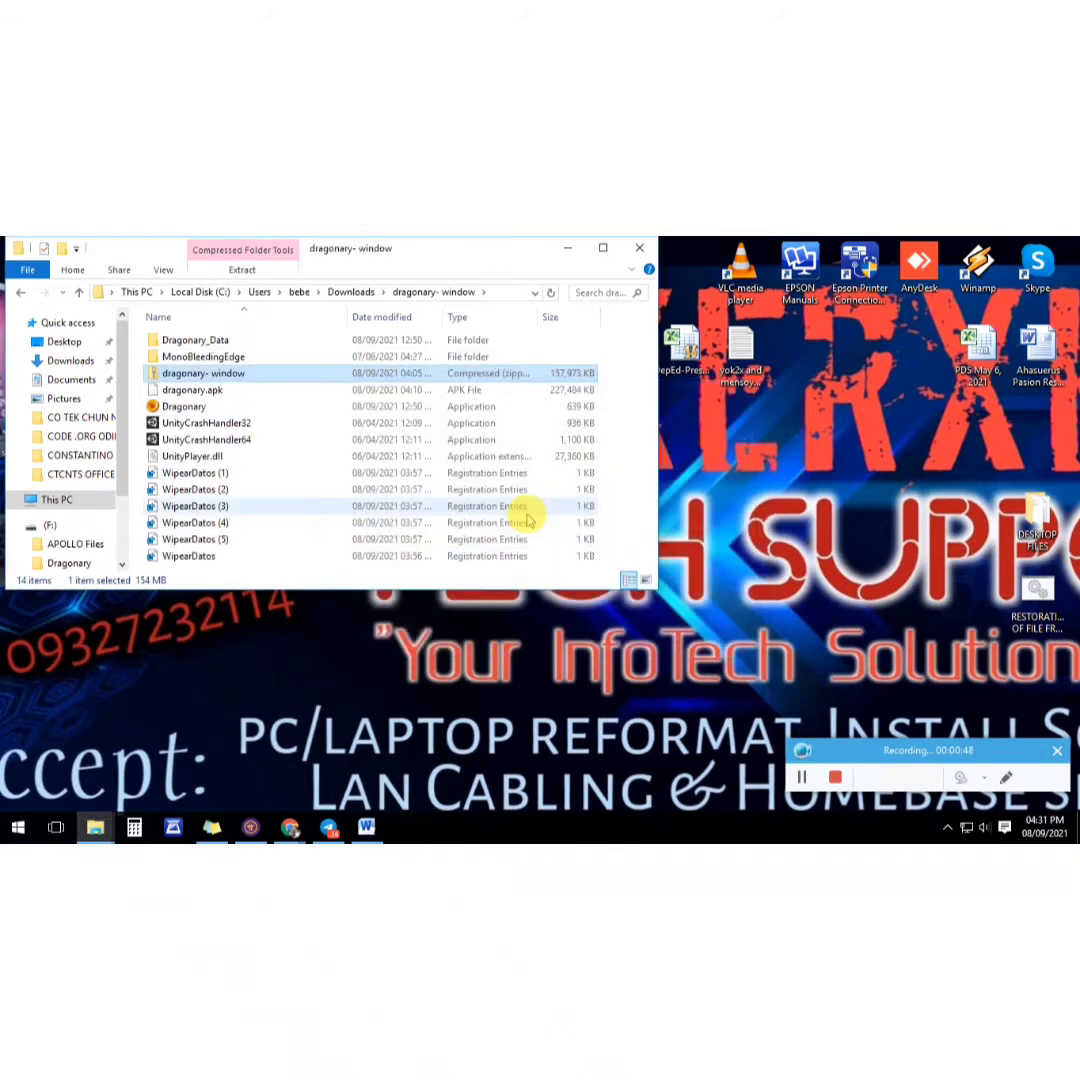
Step: Launch the Dragonary application from the dragonary- window folder and close the game once its main screen has loaded
click(603, 247)
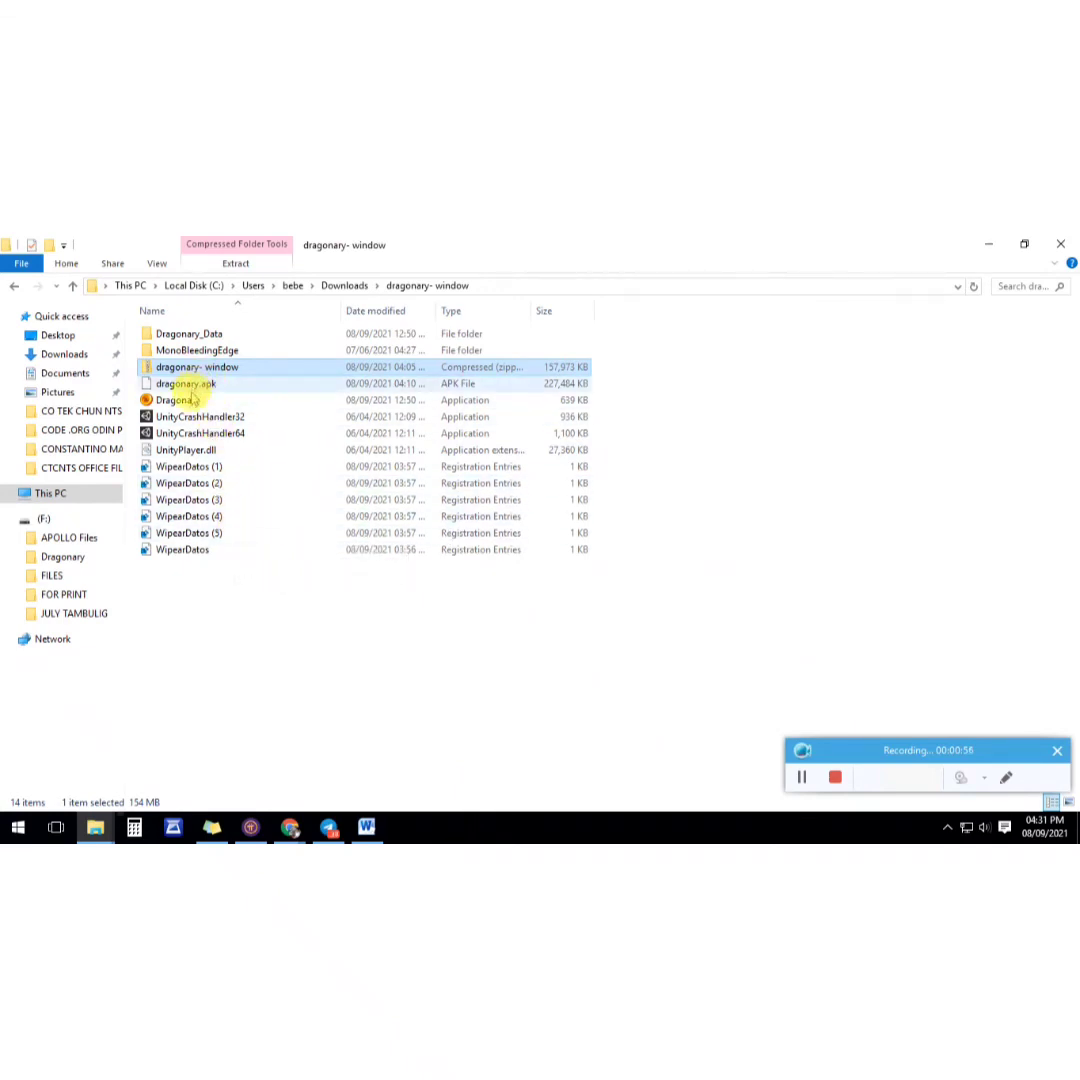
double_click(190, 403)
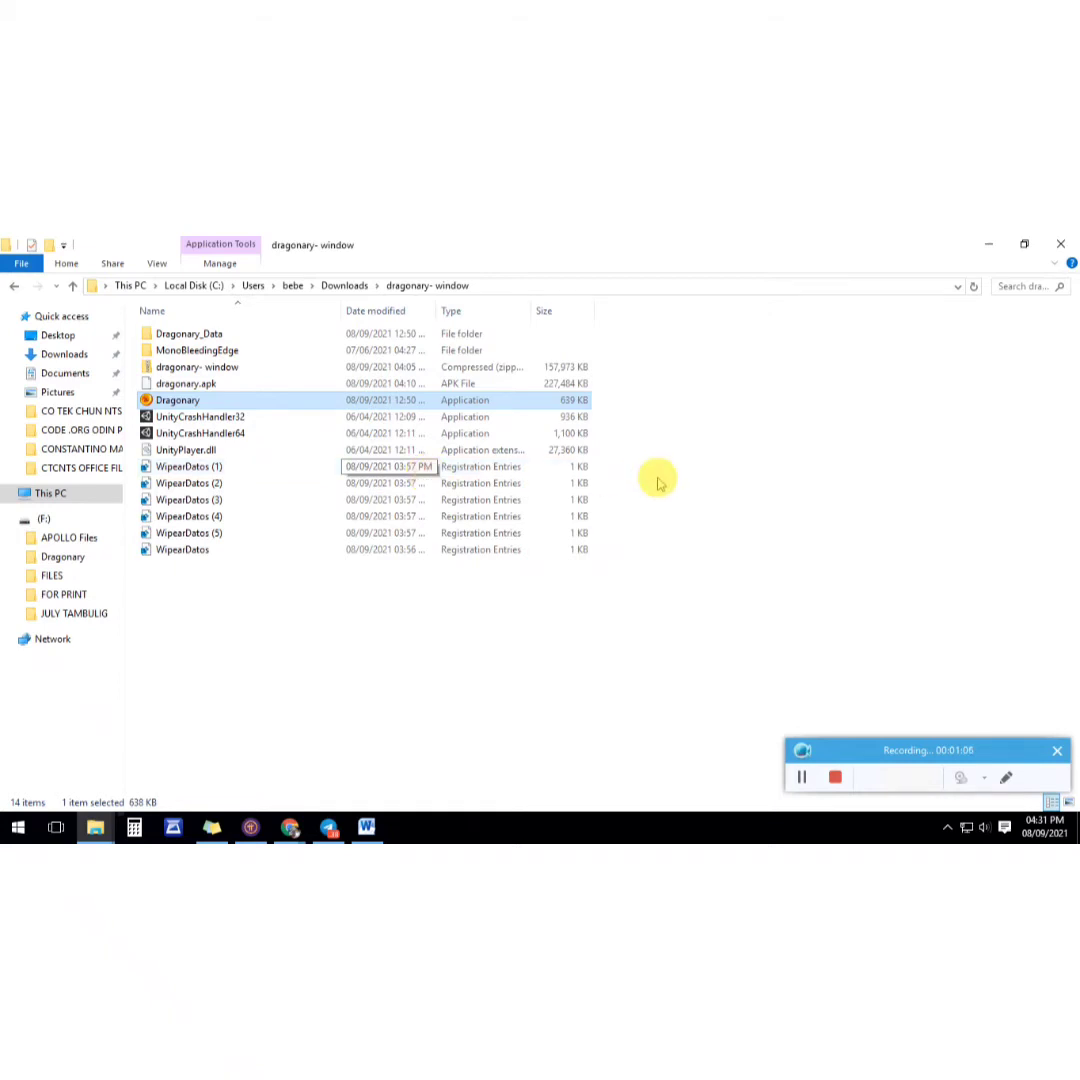
right_click(445, 620)
click(481, 445)
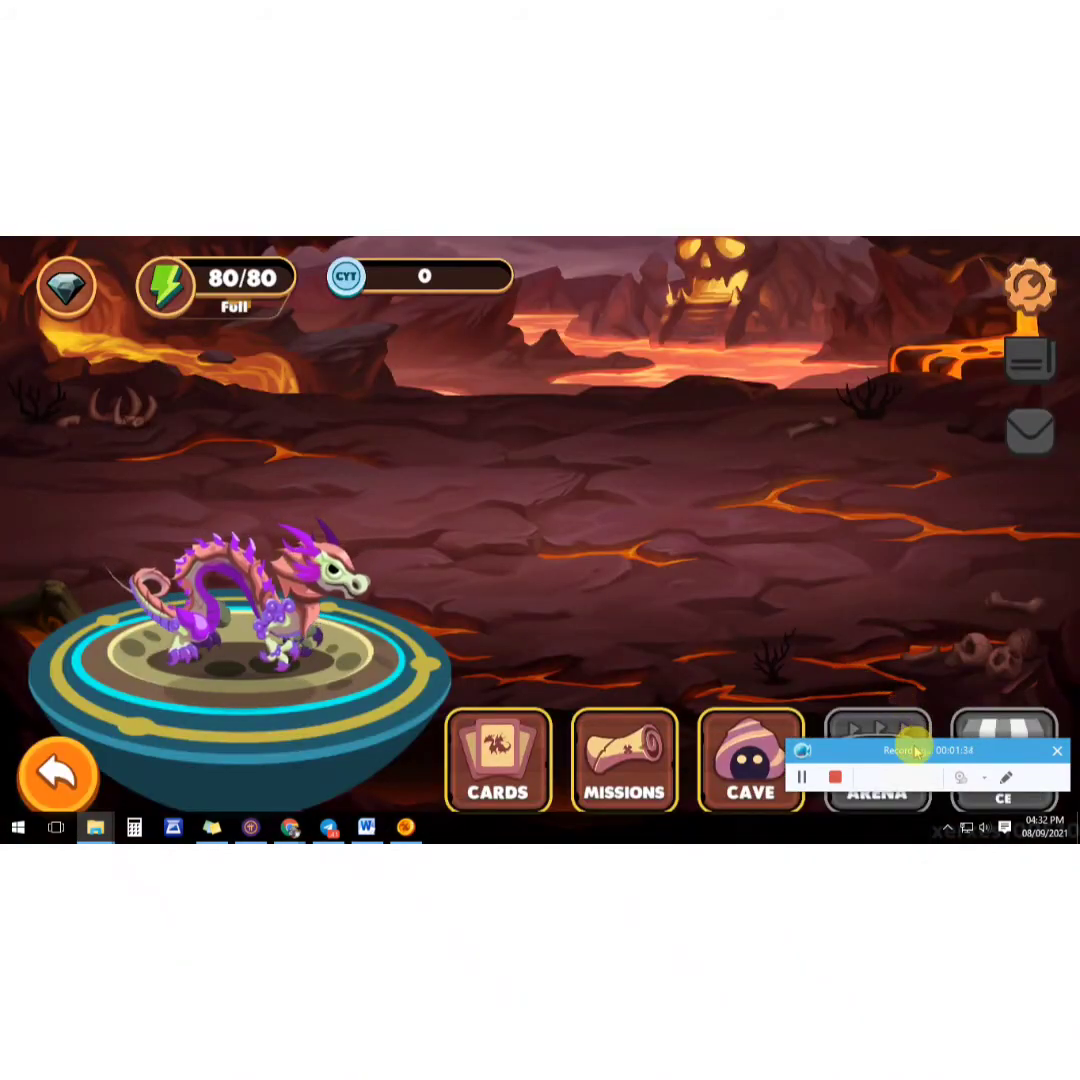
mouse_move(916, 752)
mouse_down()
mouse_move(894, 566)
mouse_move(911, 745)
mouse_up()
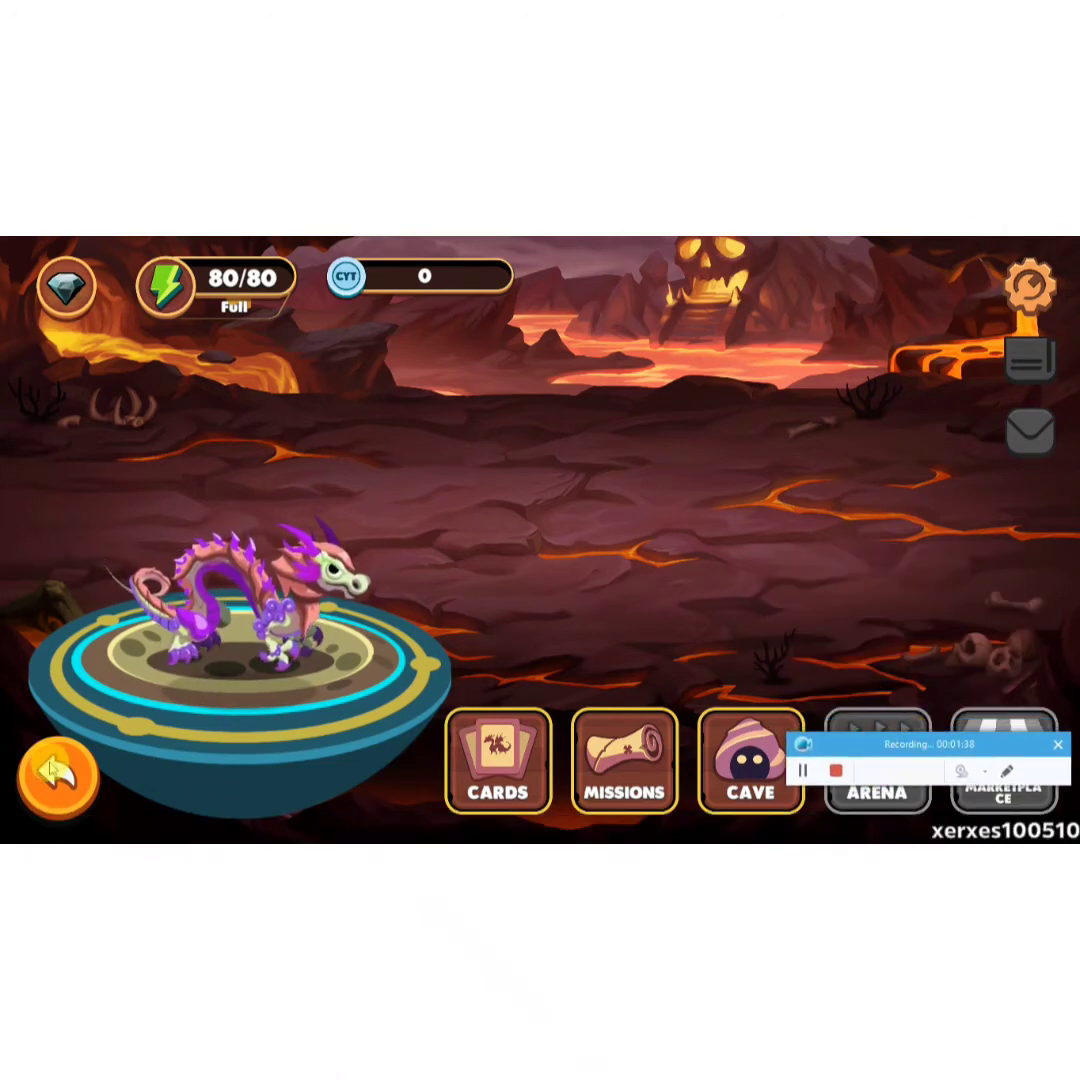
key(alt+F4)
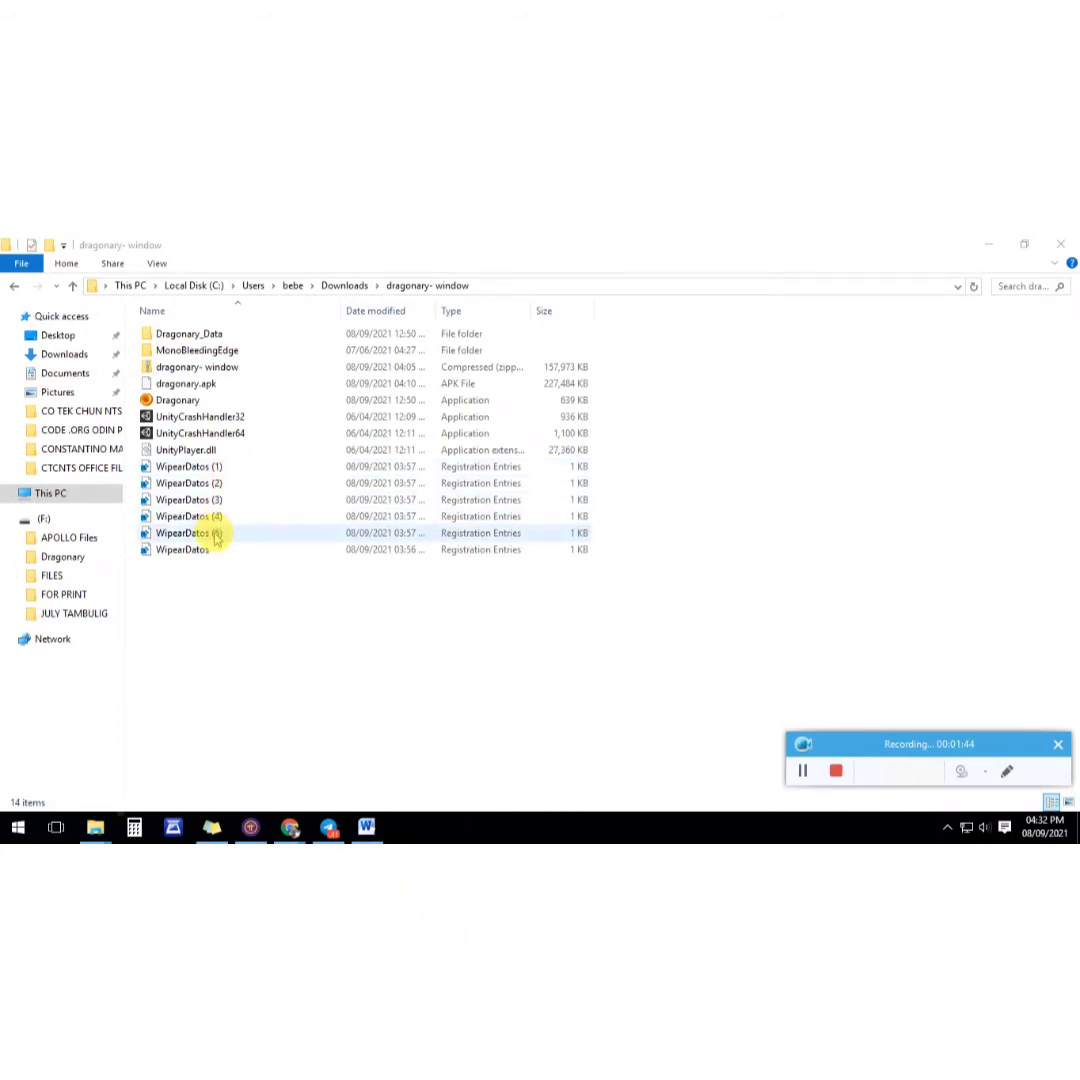
double_click(215, 535)
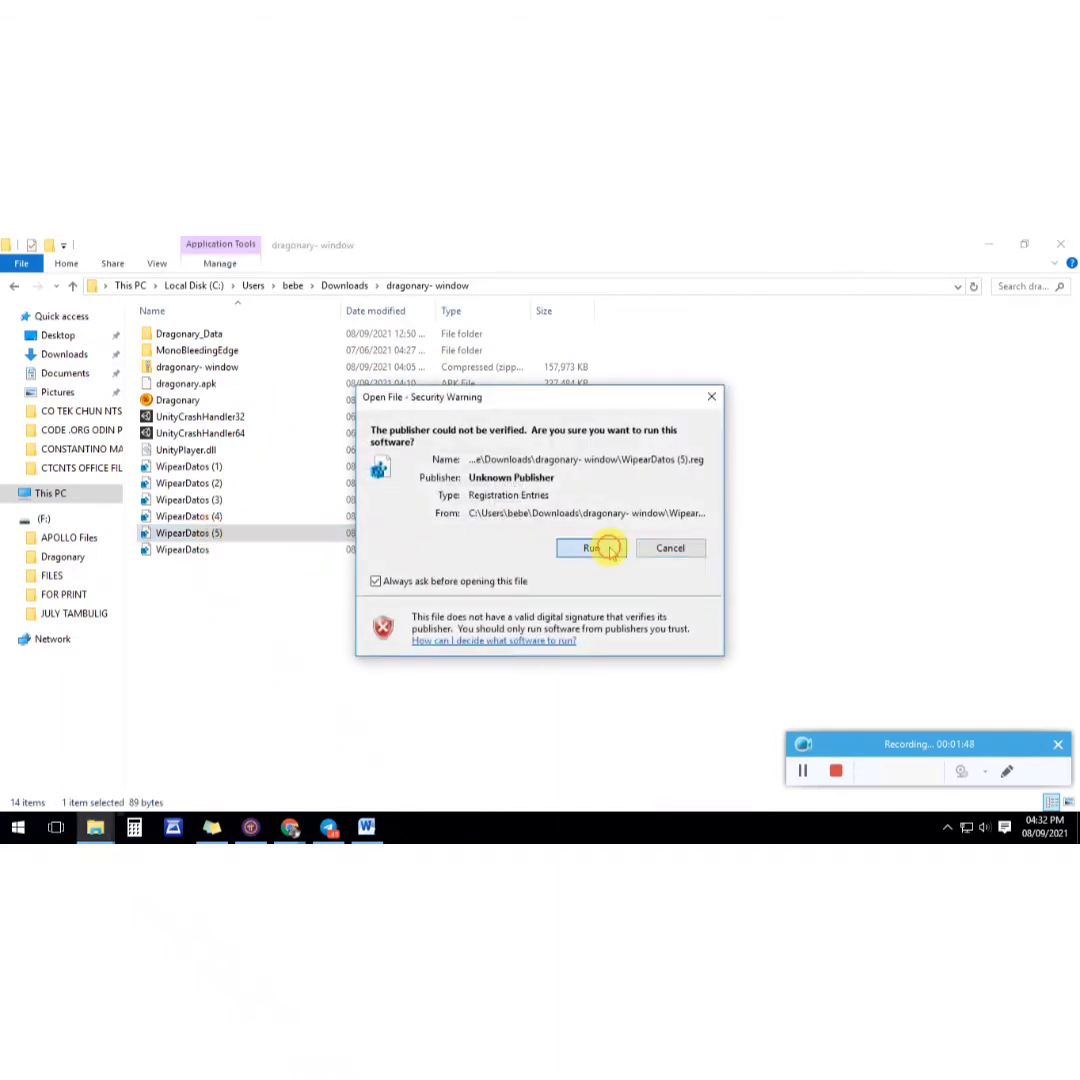
click(610, 550)
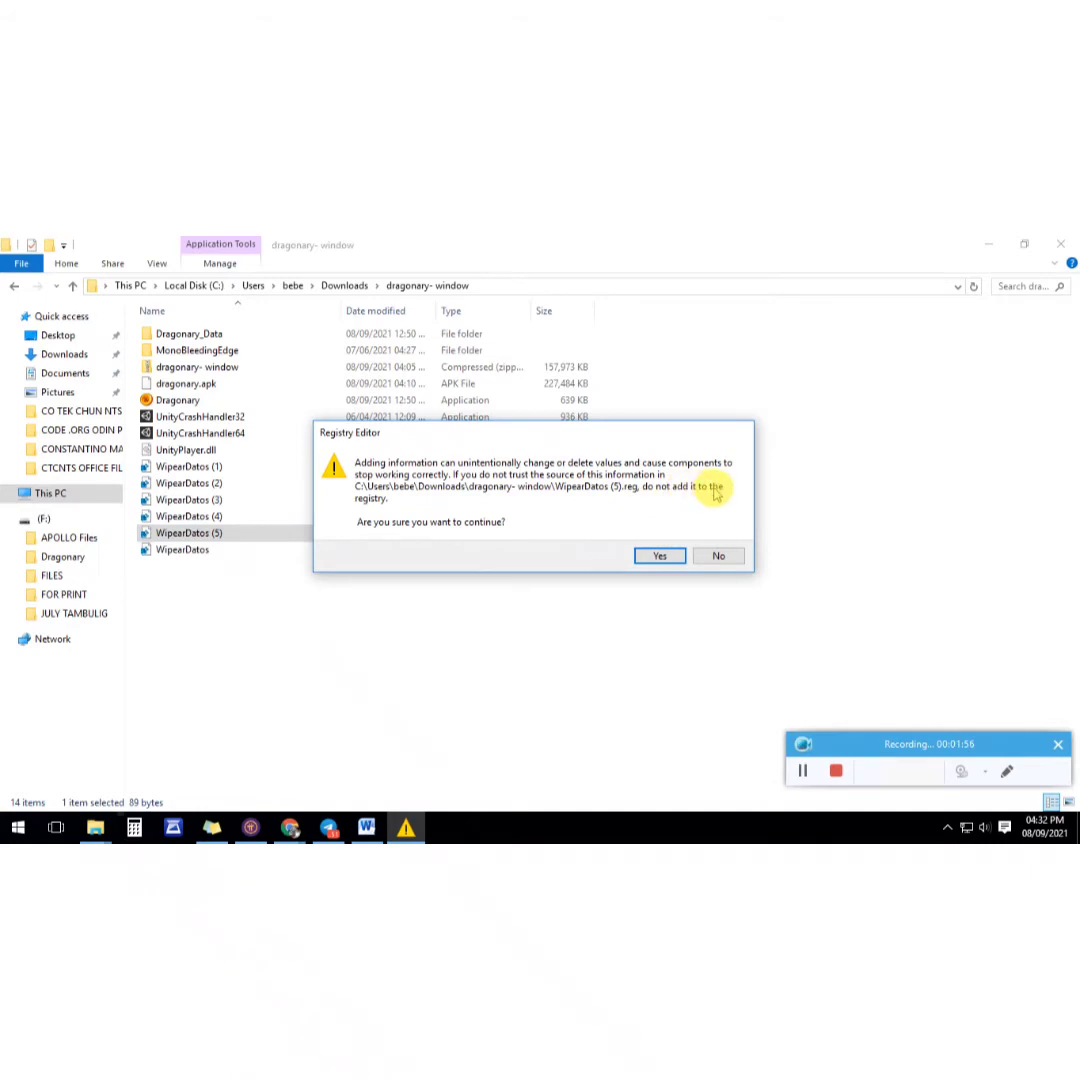
click(722, 555)
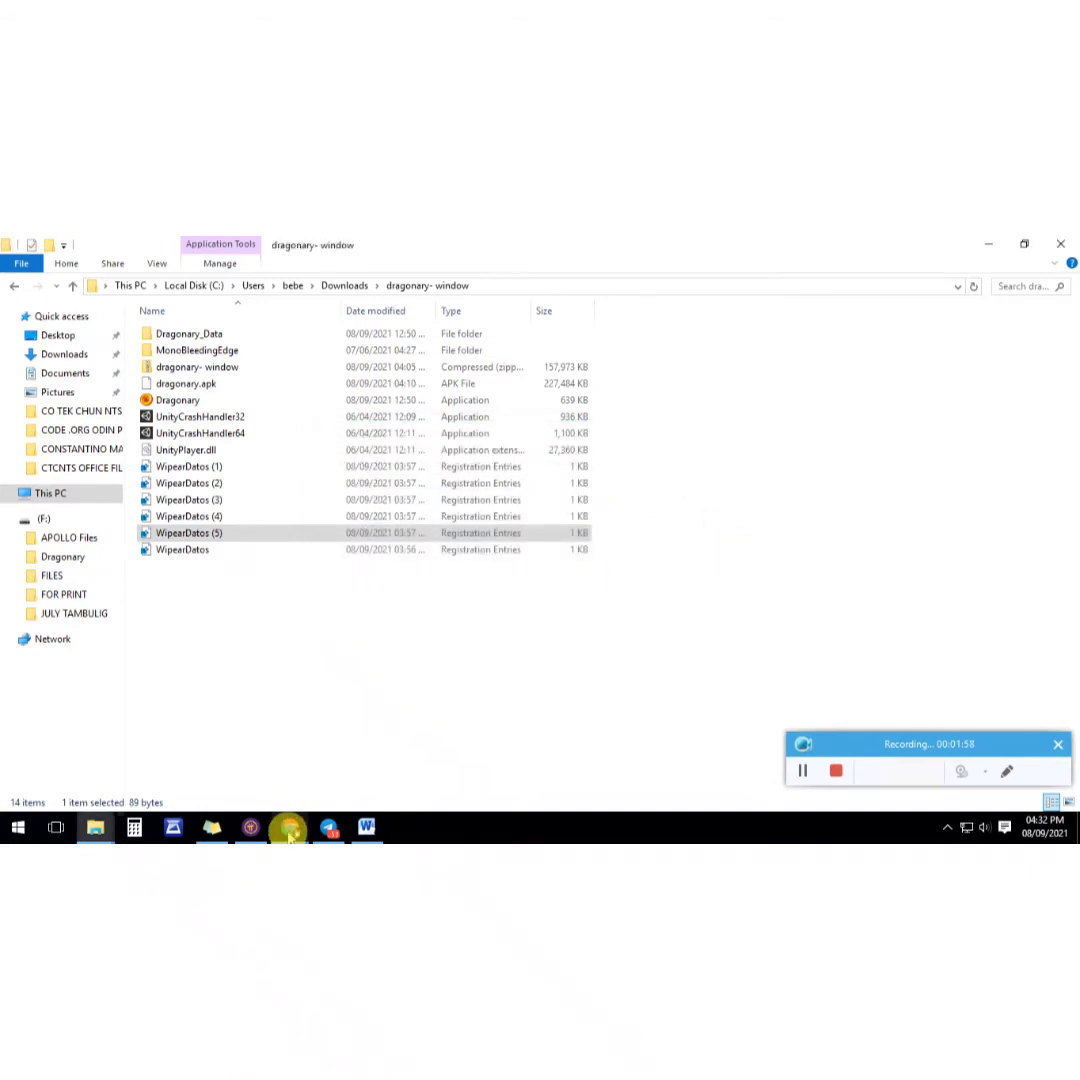
Step: Switch to Chrome and examine the Dragonary PH group post with the Windows, Android and login-fix download links
mouse_move(289, 830)
click(313, 778)
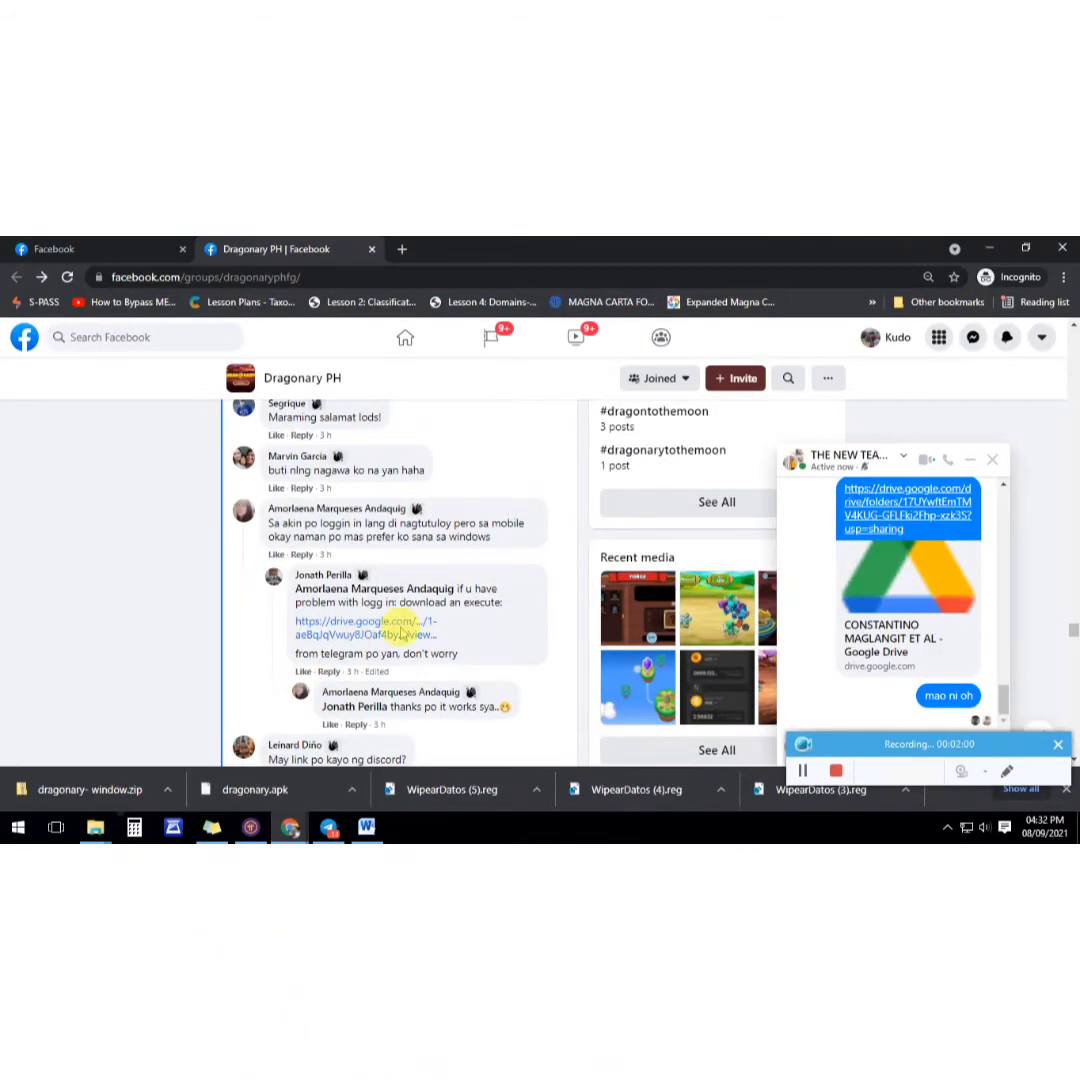
scroll(535, 615, up, 5)
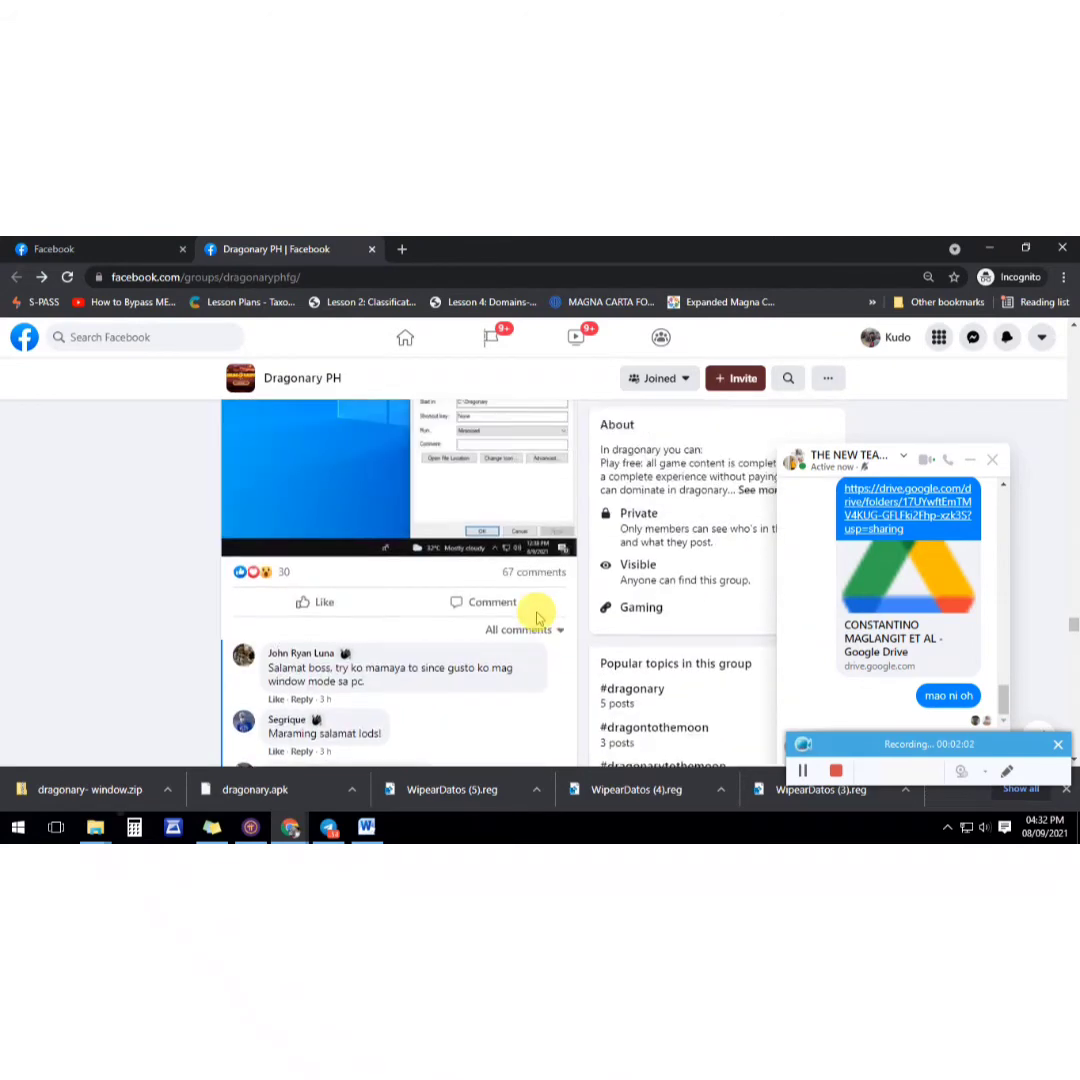
scroll(535, 615, up, 5)
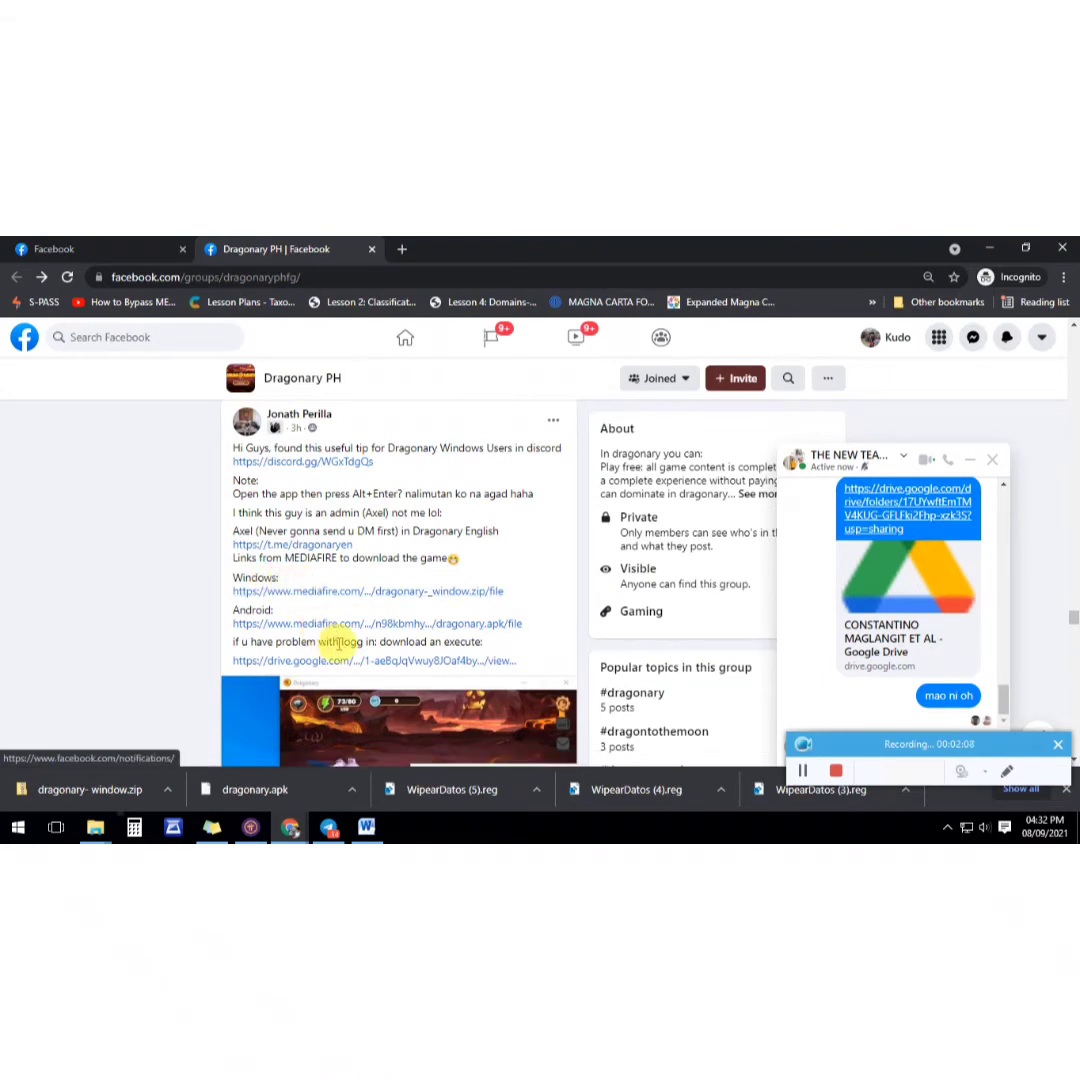
scroll(357, 622, up, 1)
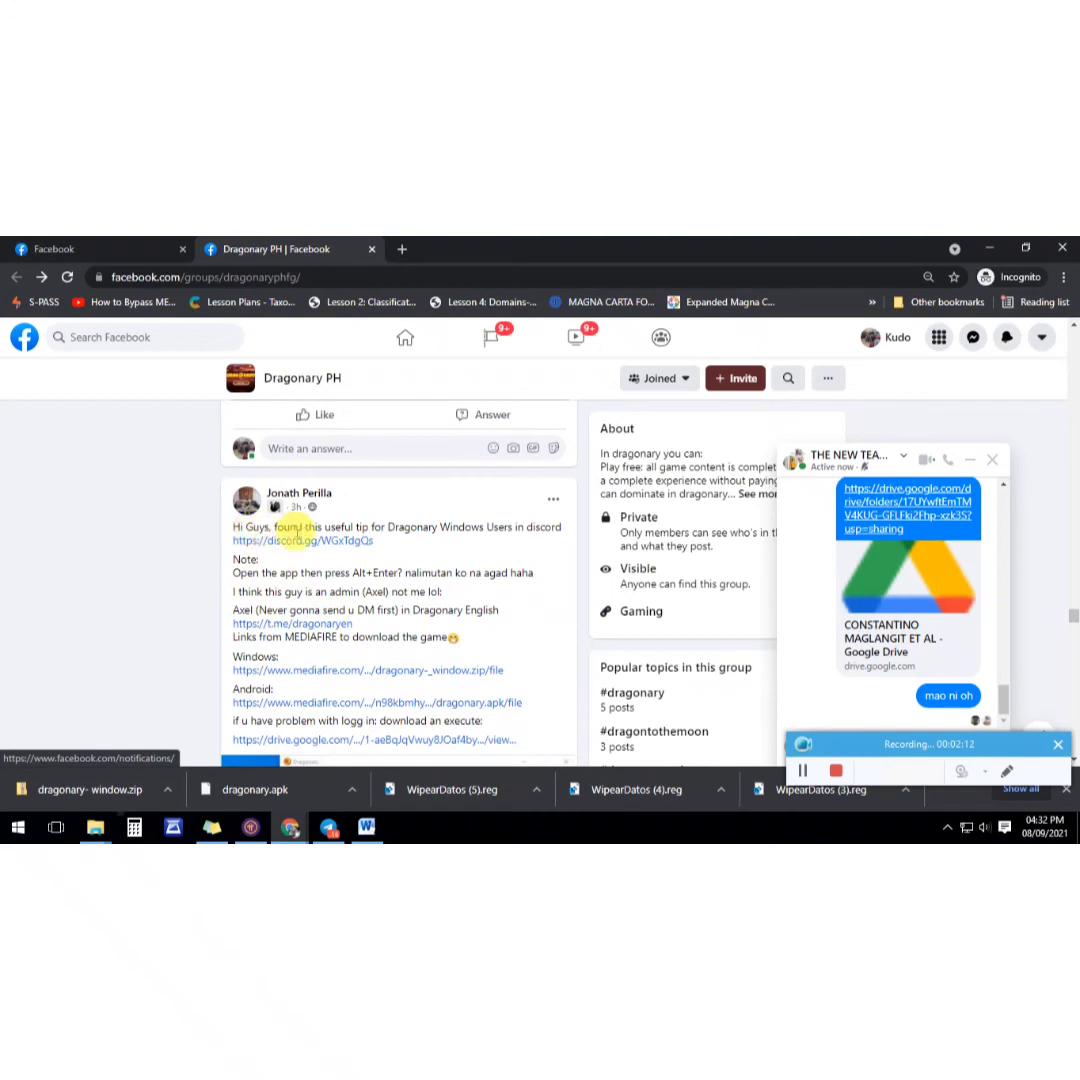
scroll(312, 569, down, 1)
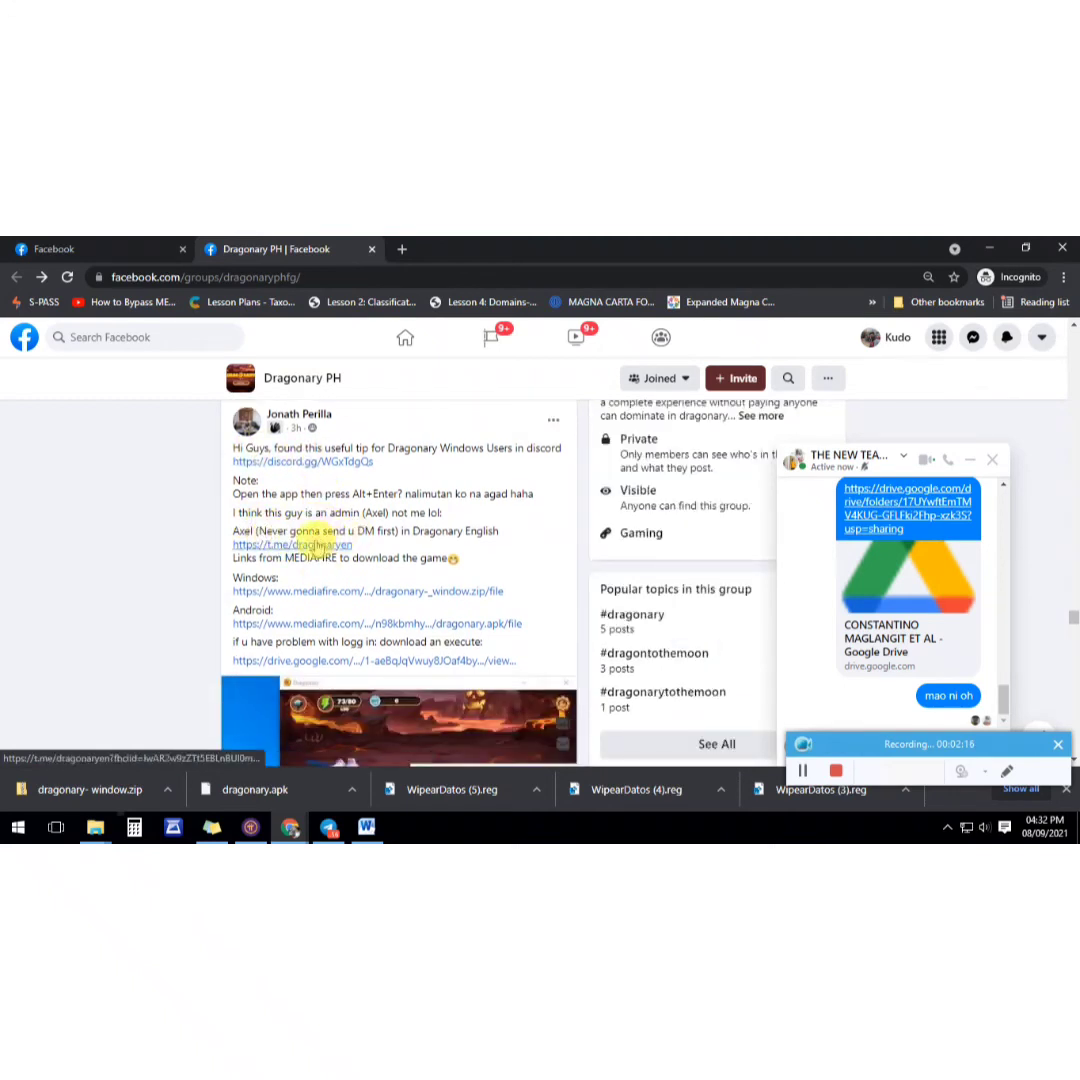
scroll(268, 560, down, 1)
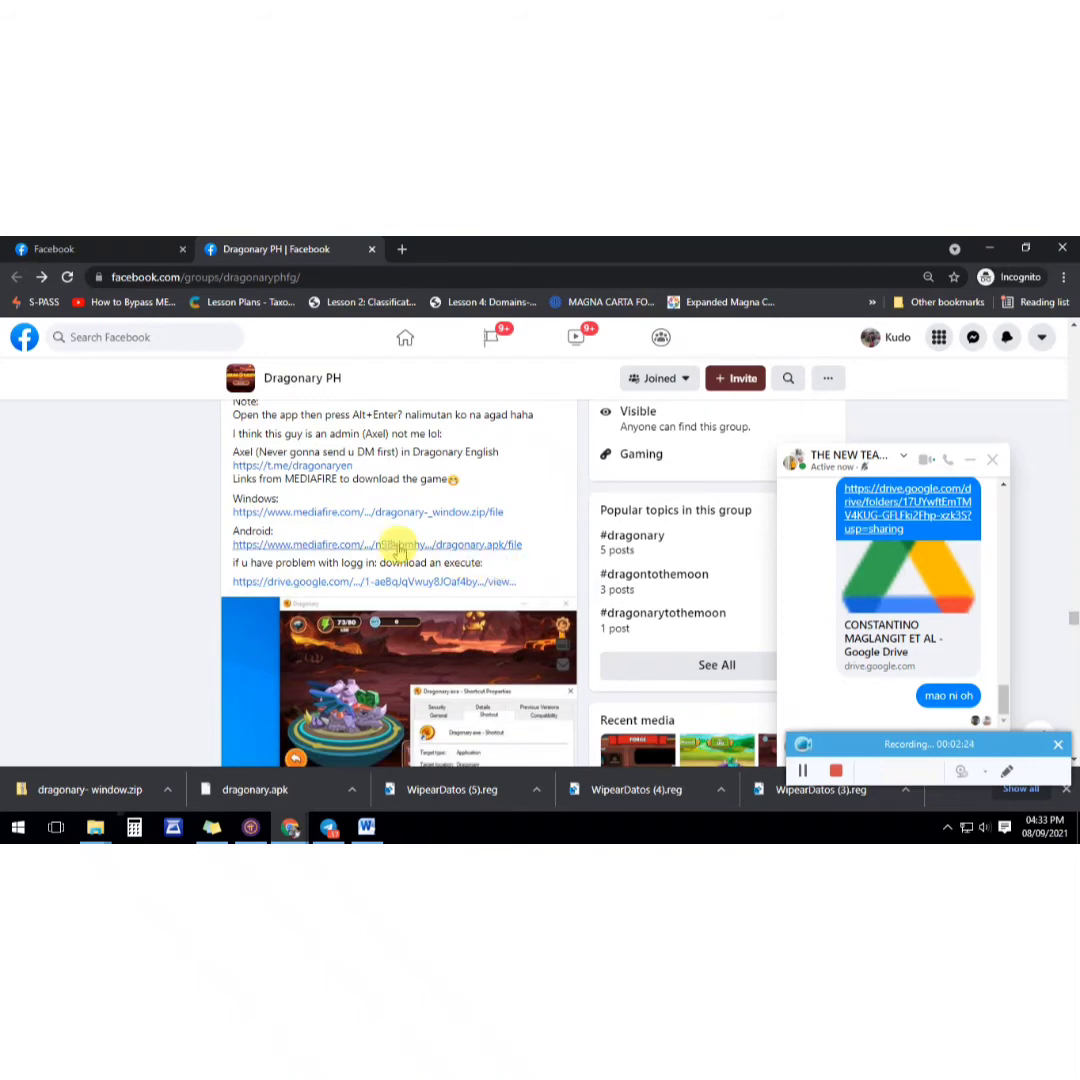
Step: View the post's MediaFire page for the Windows zip, close it, and open the Google Drive link for the login fix
click(312, 514)
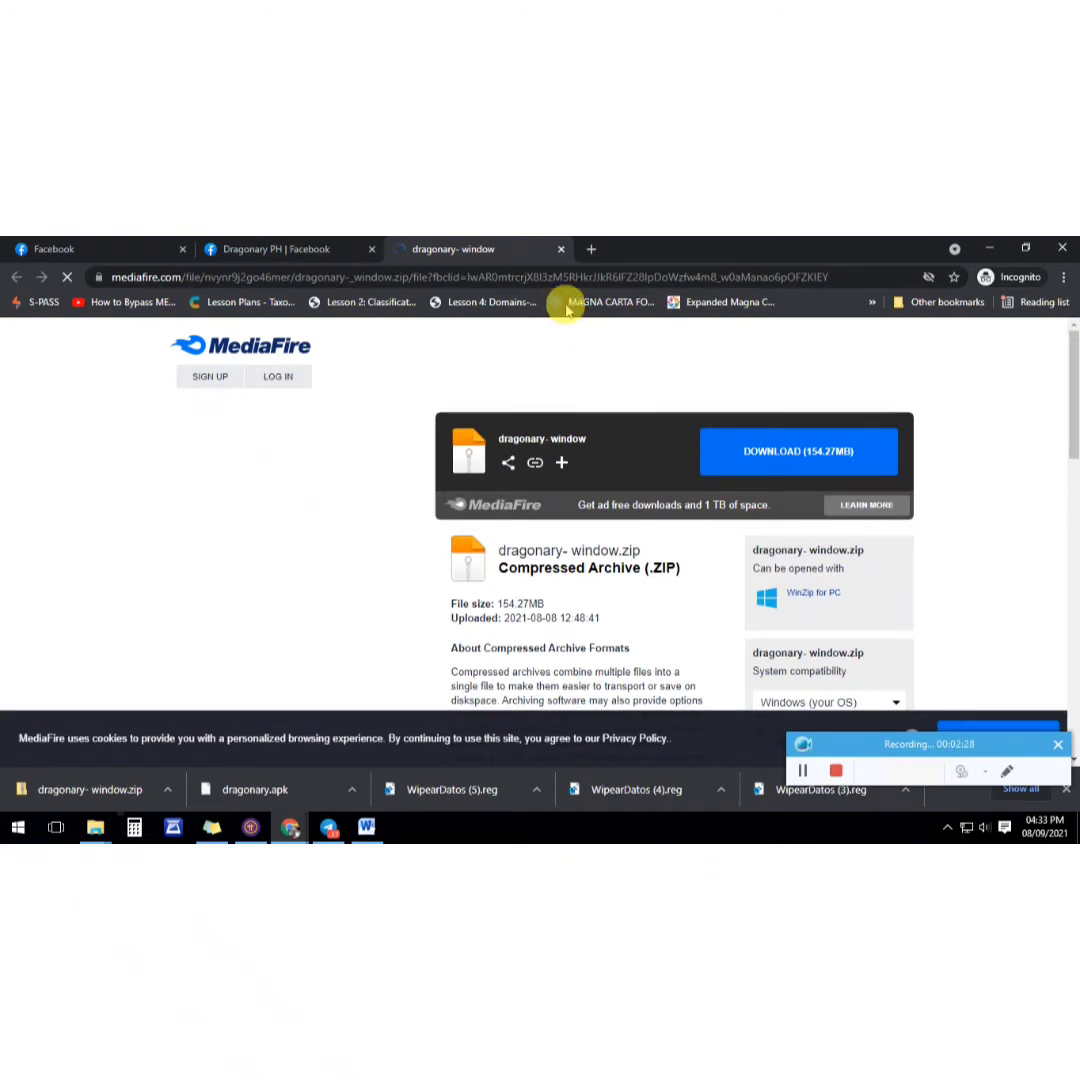
click(561, 249)
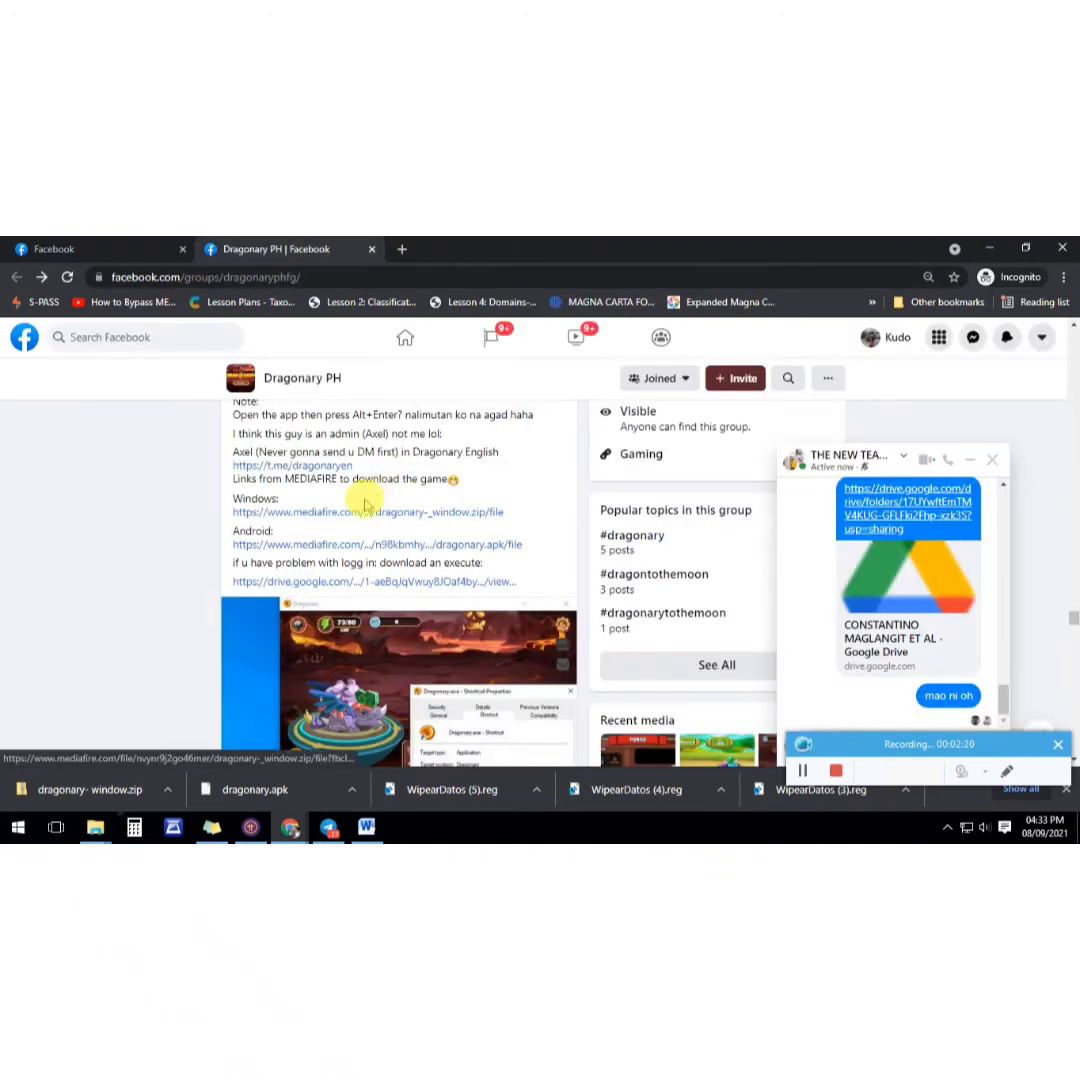
click(500, 583)
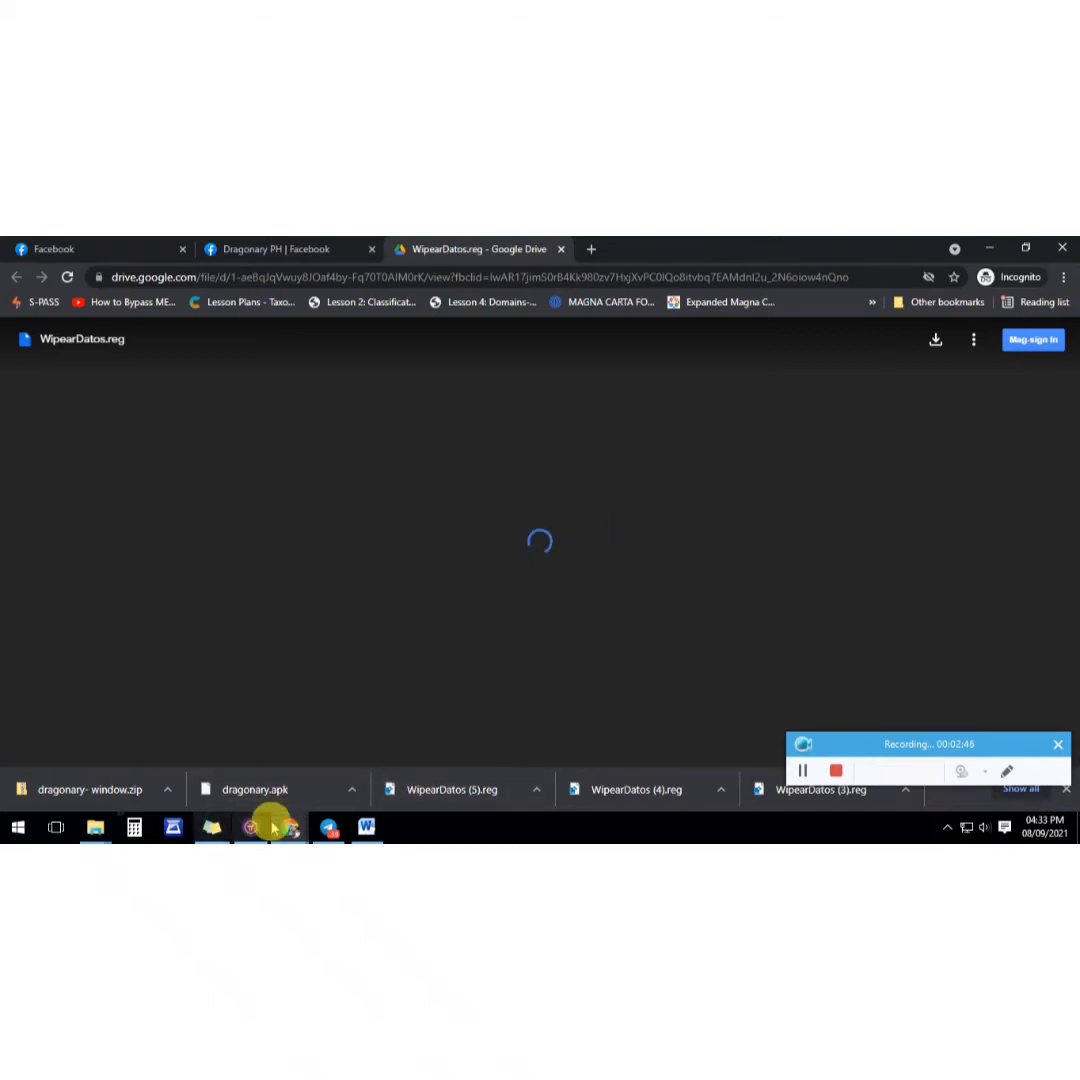
Step: Switch to File Explorer and run the unnumbered WipearDatos registry file to add its entries to the registry
mouse_move(290, 828)
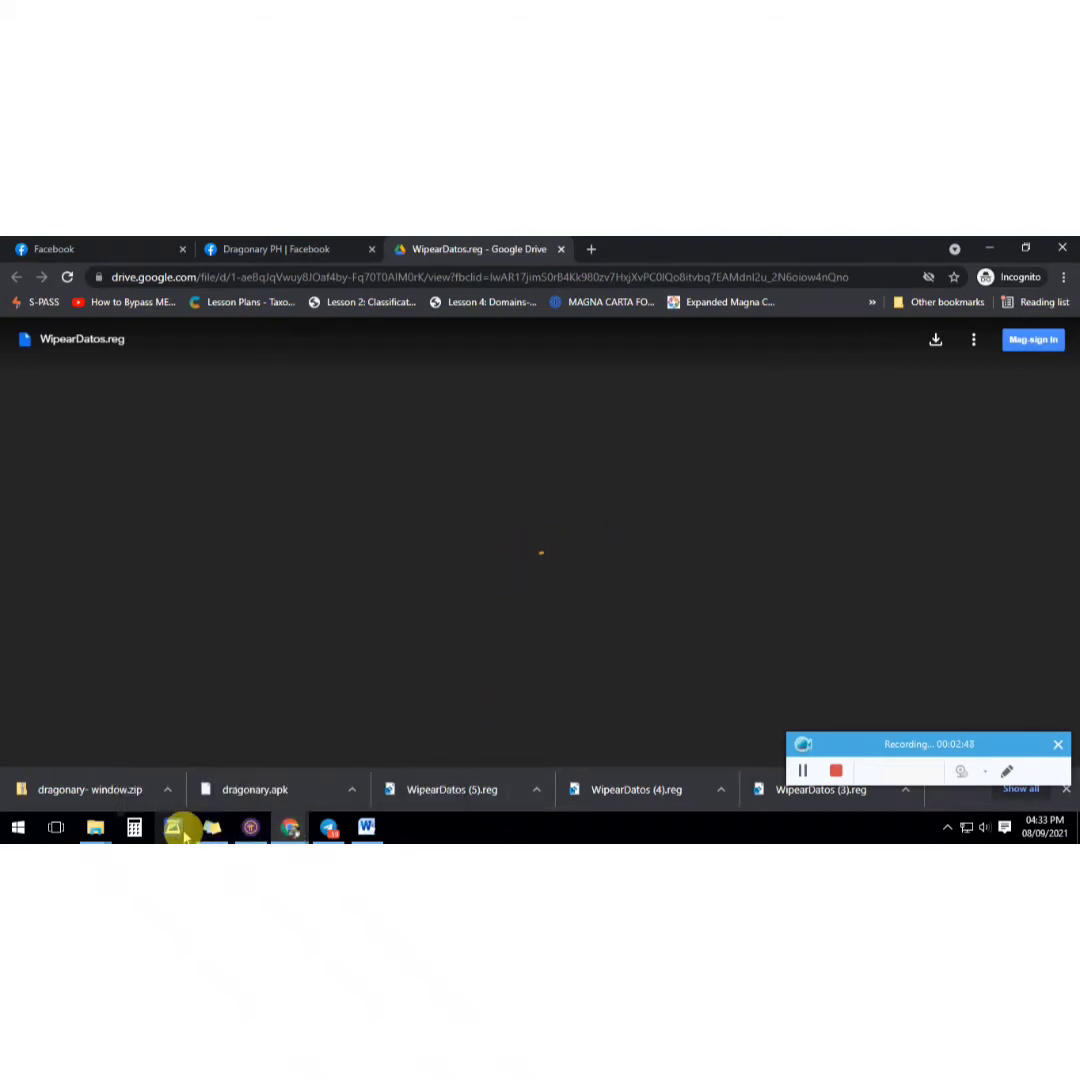
mouse_move(104, 838)
click(253, 760)
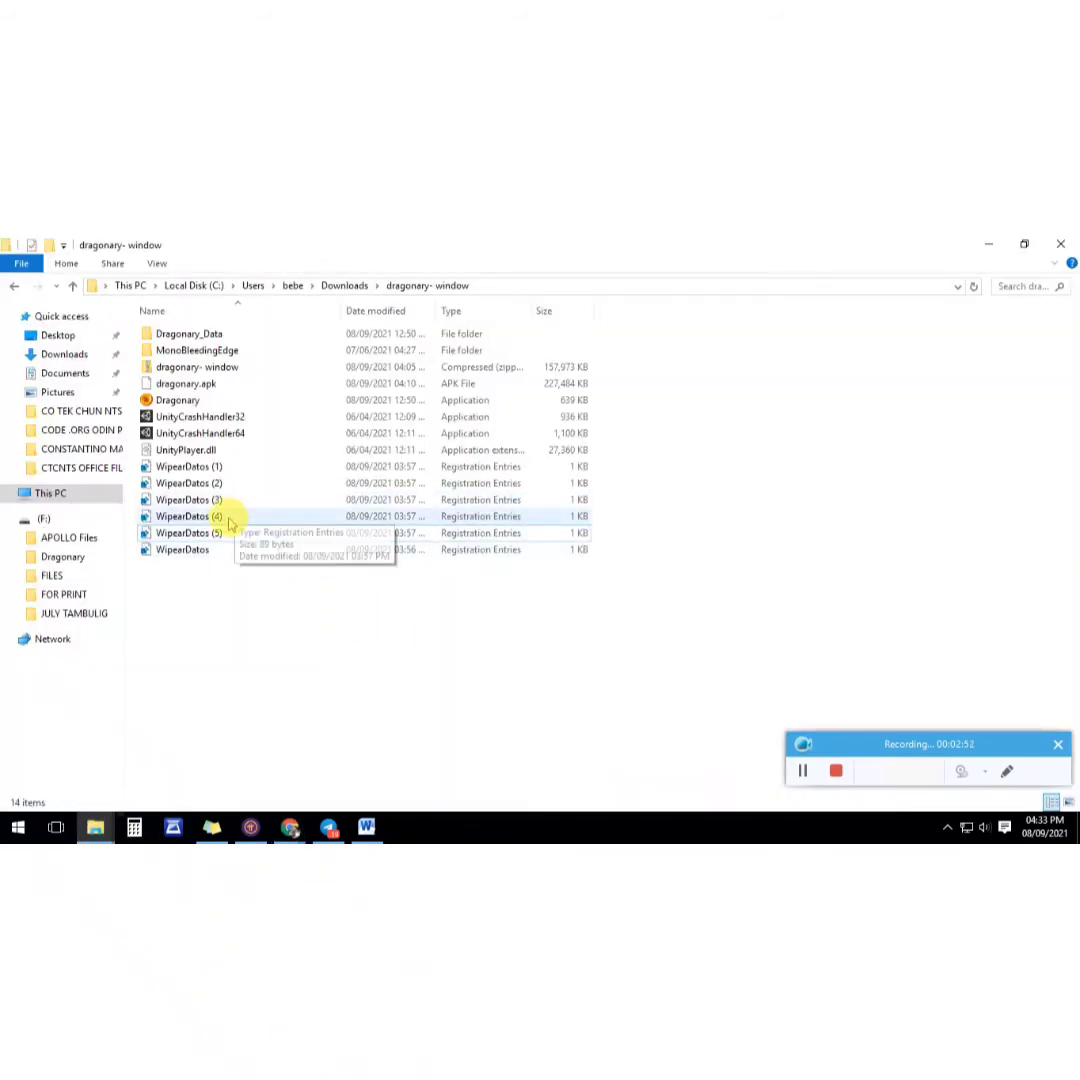
double_click(195, 551)
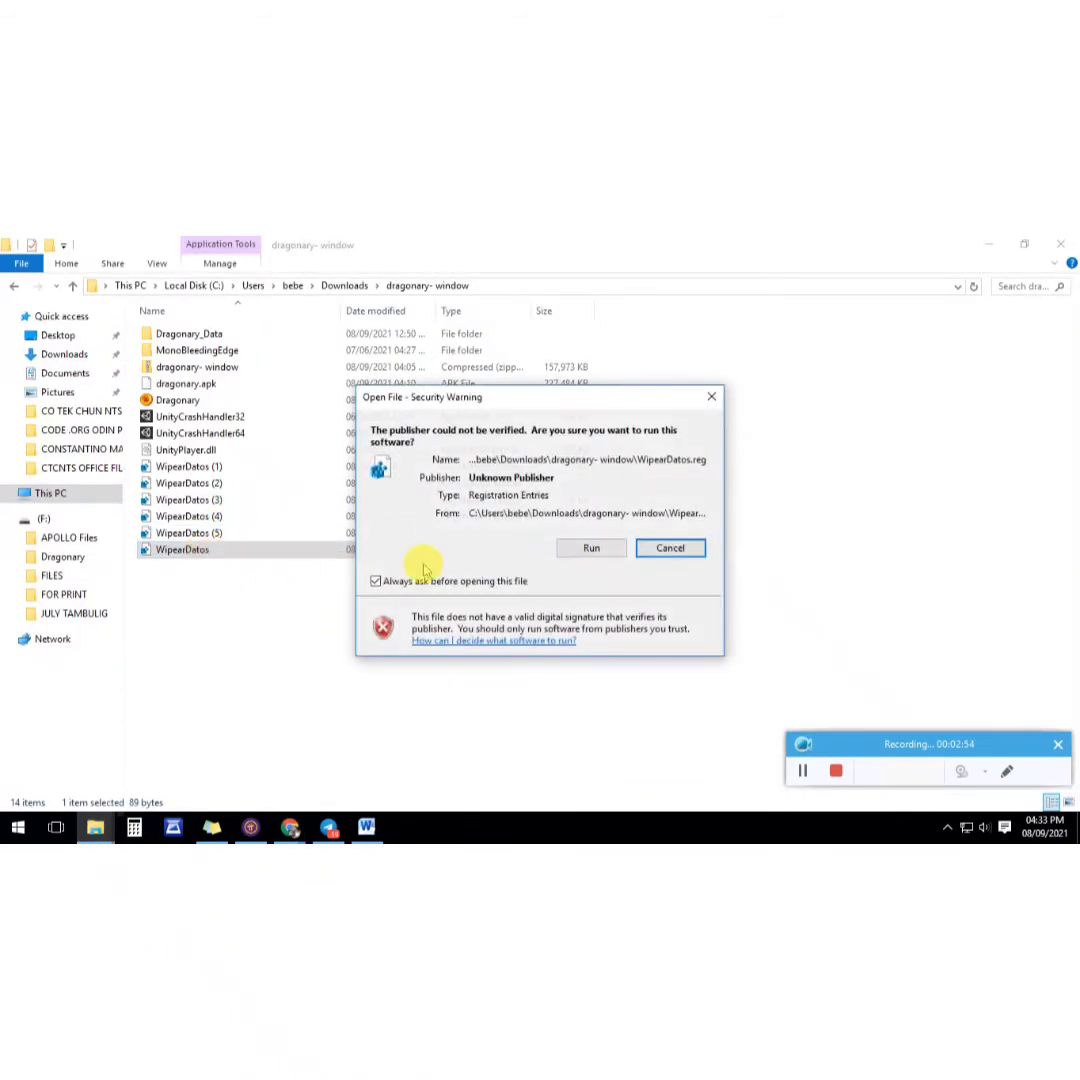
click(580, 548)
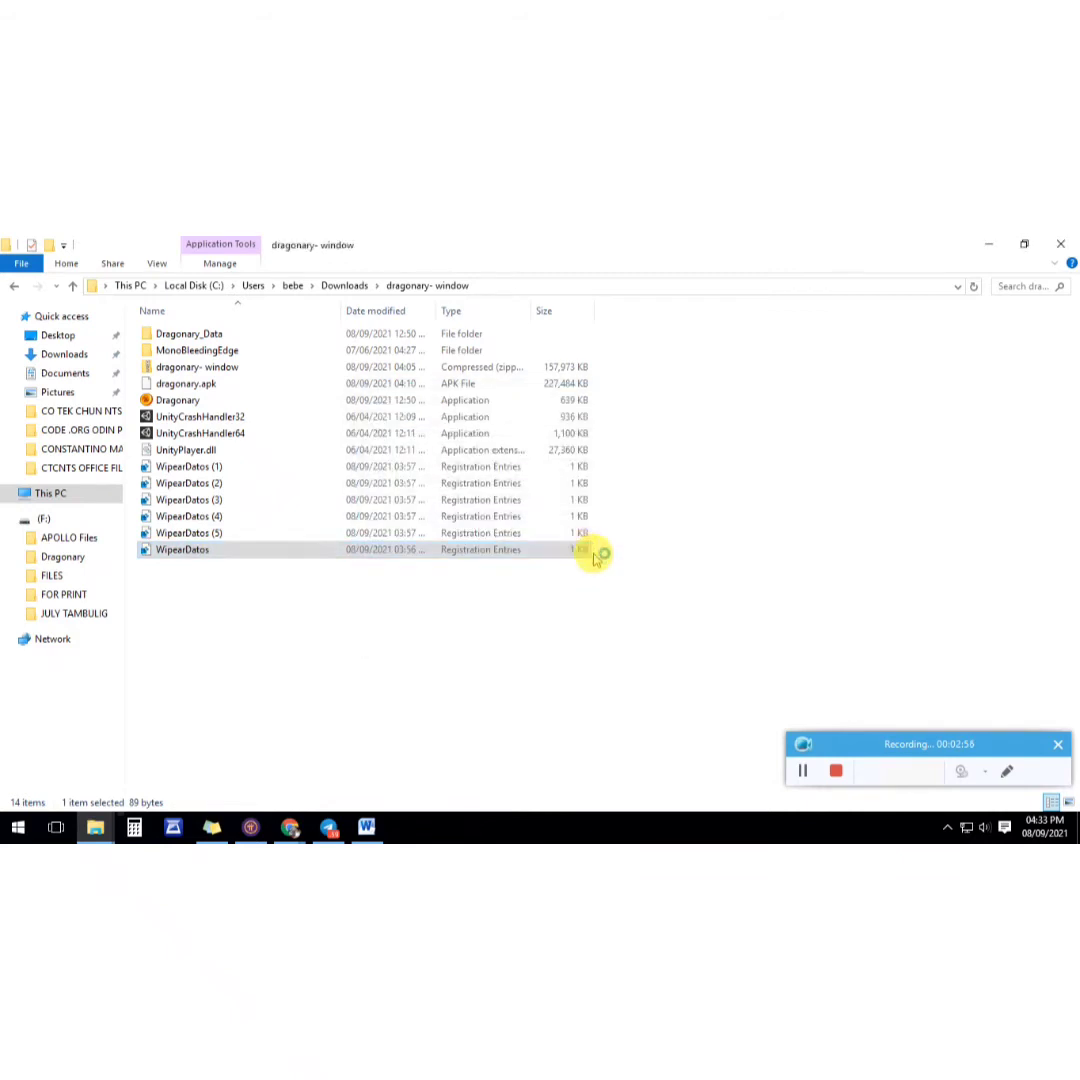
click(659, 551)
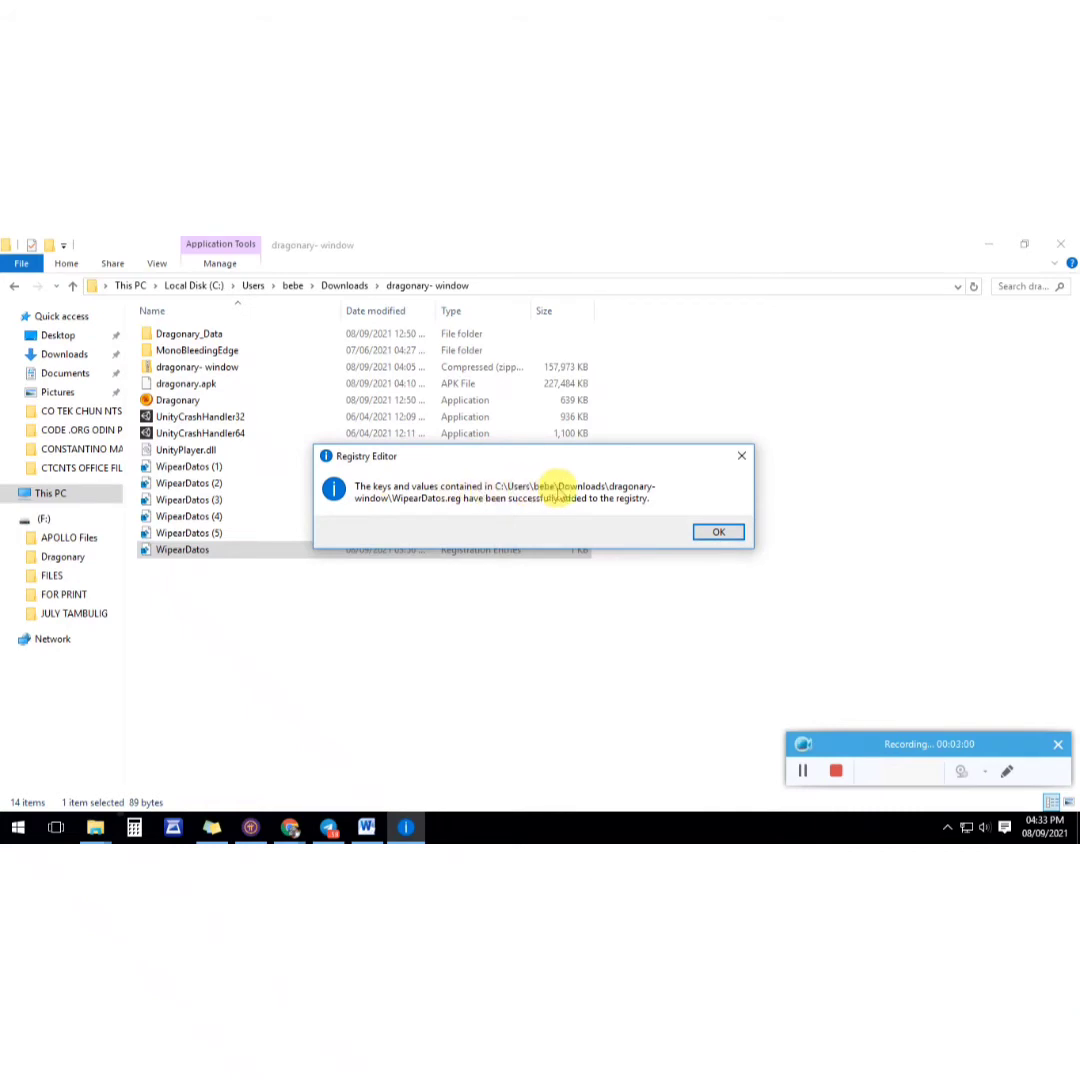
click(715, 531)
click(516, 640)
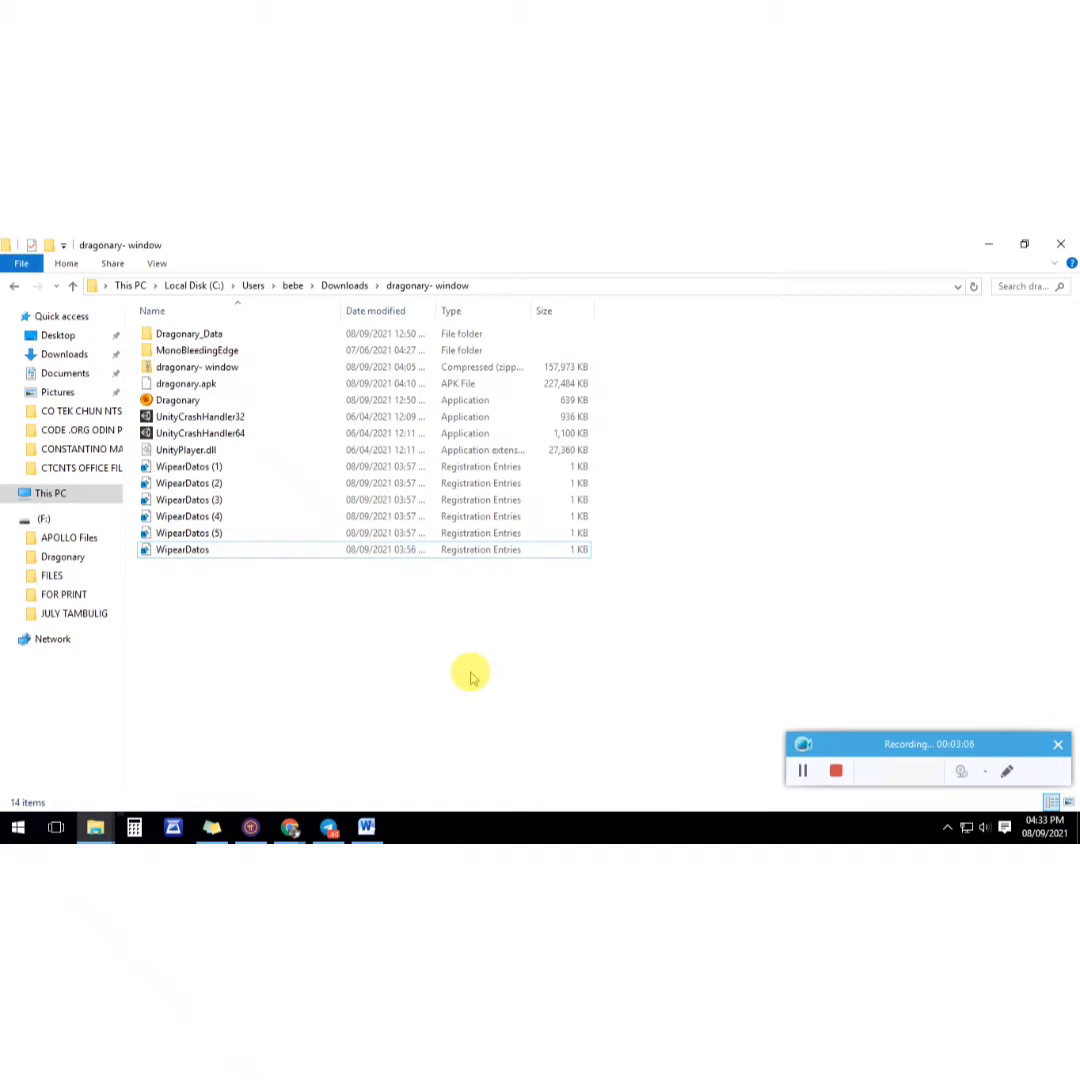
click(248, 418)
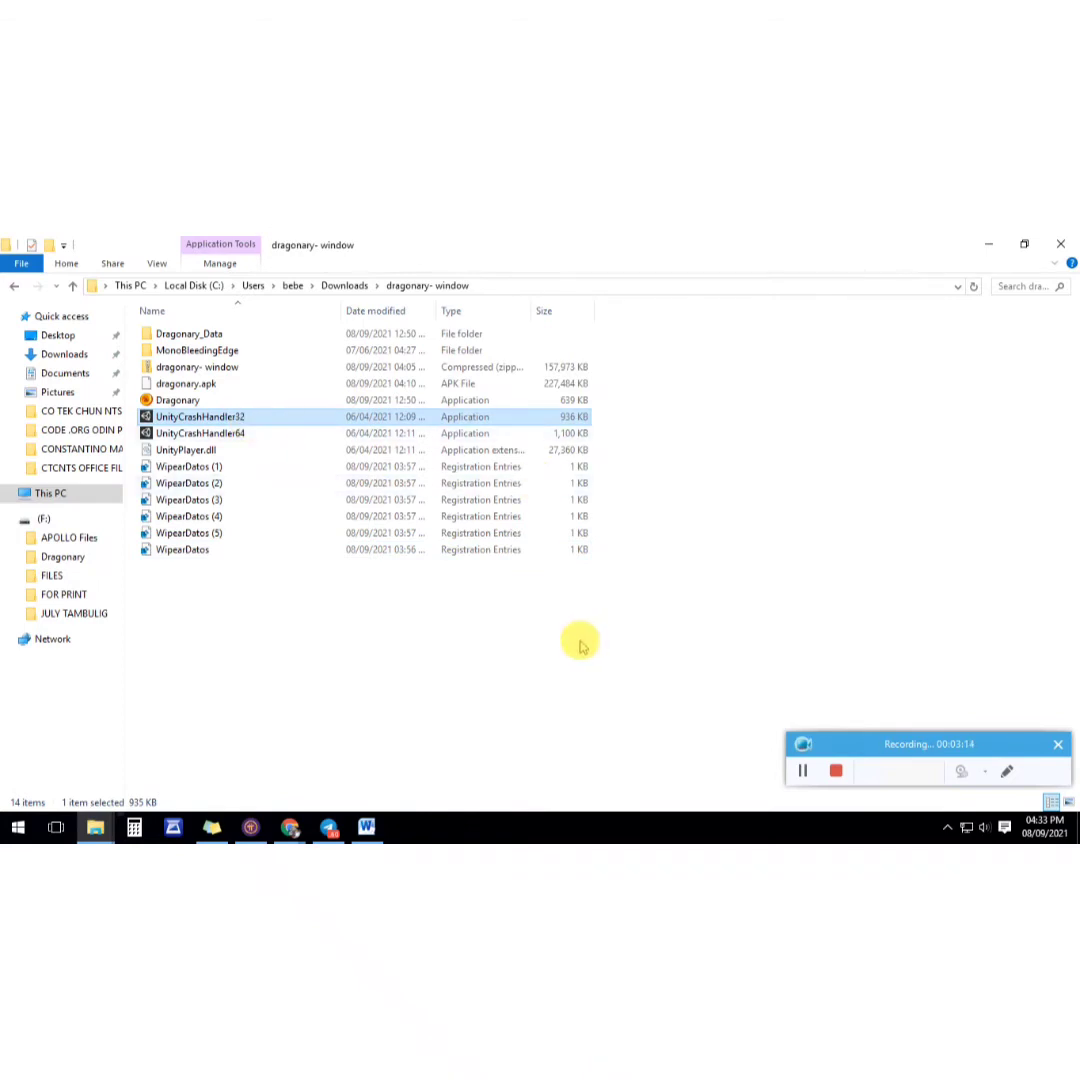
click(522, 655)
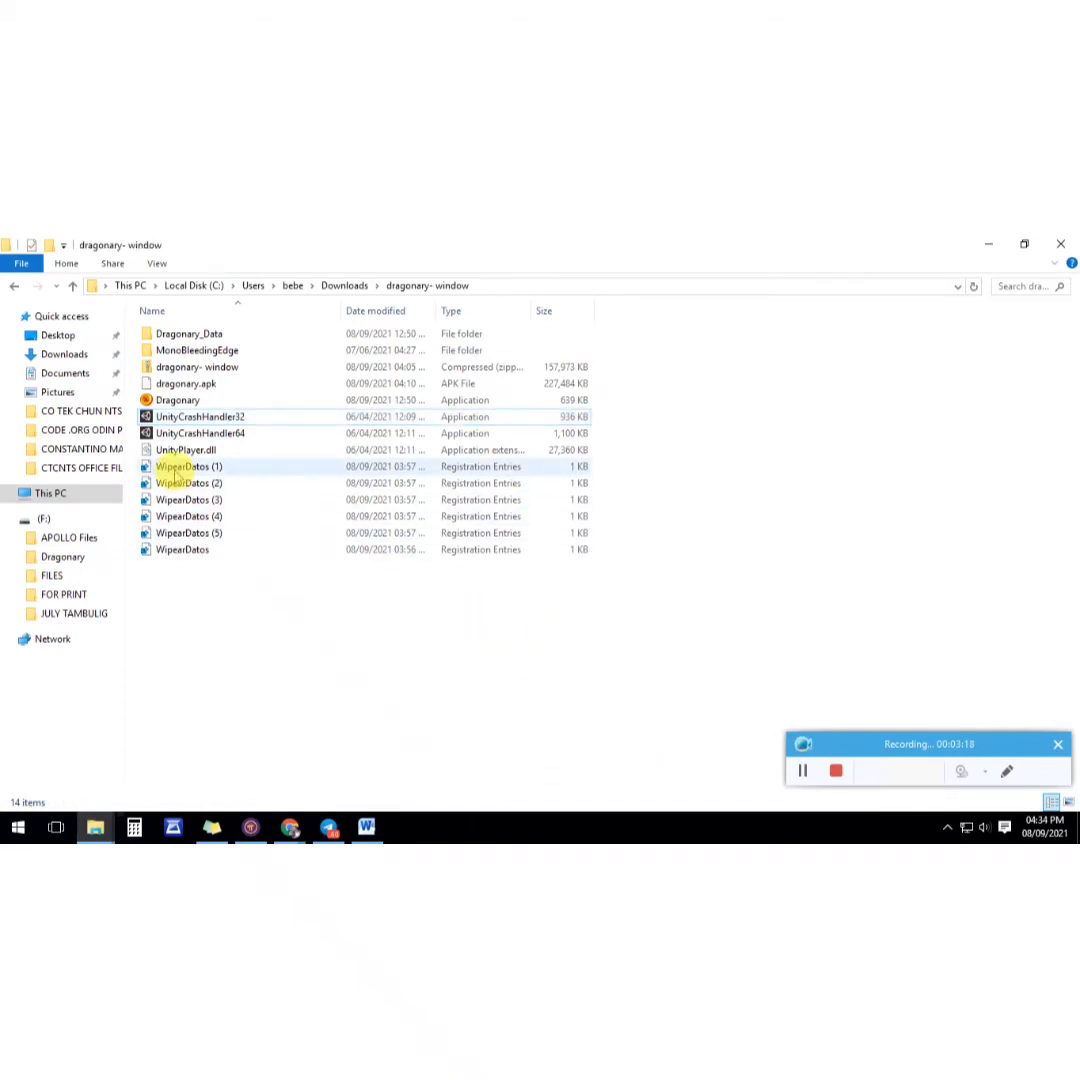
Step: Delete the duplicate registry files WipearDatos (1) through WipearDatos (5) and refresh the folder
click(180, 467)
shift+click(203, 535)
key(Delete)
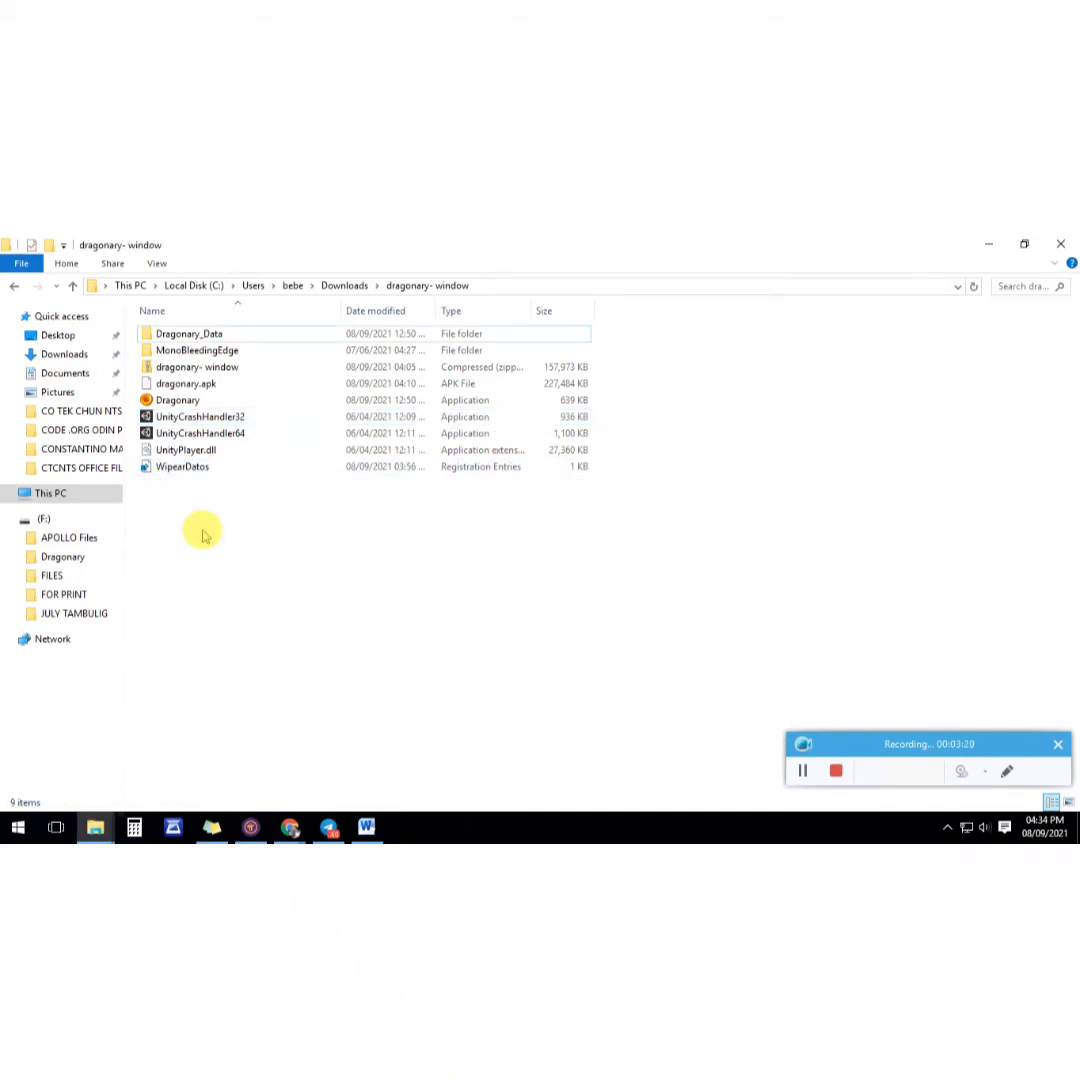
right_click(219, 521)
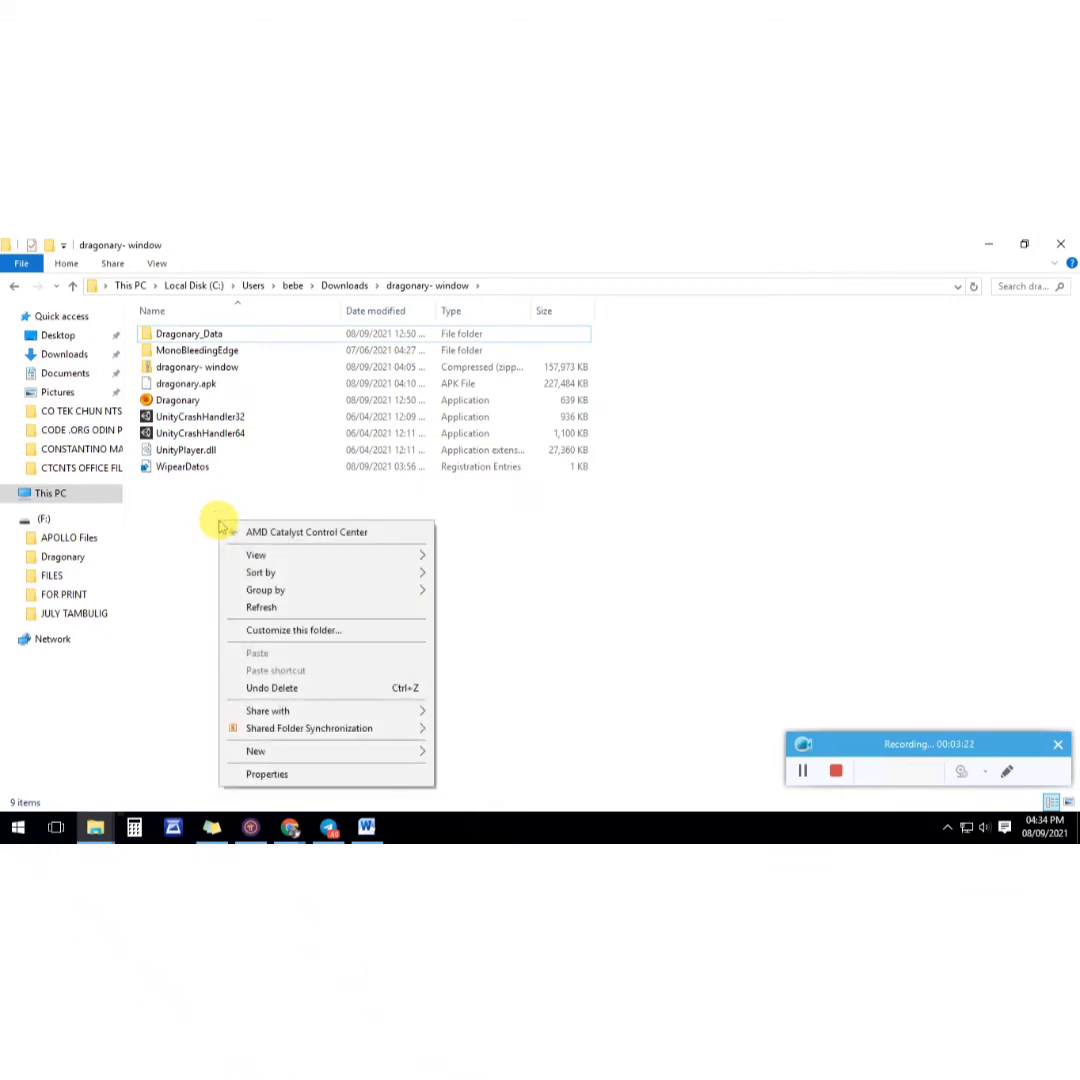
click(262, 607)
right_click(291, 535)
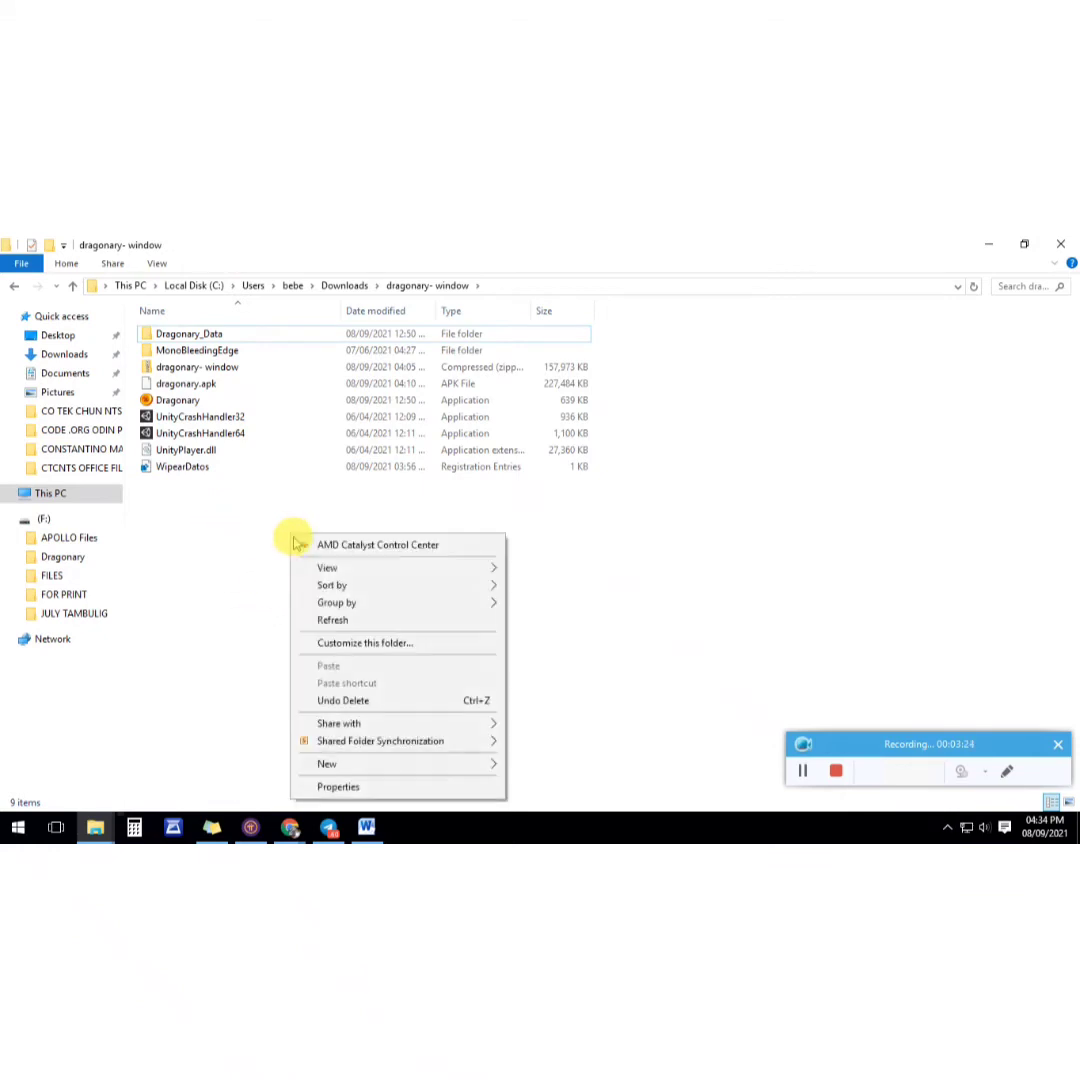
click(334, 619)
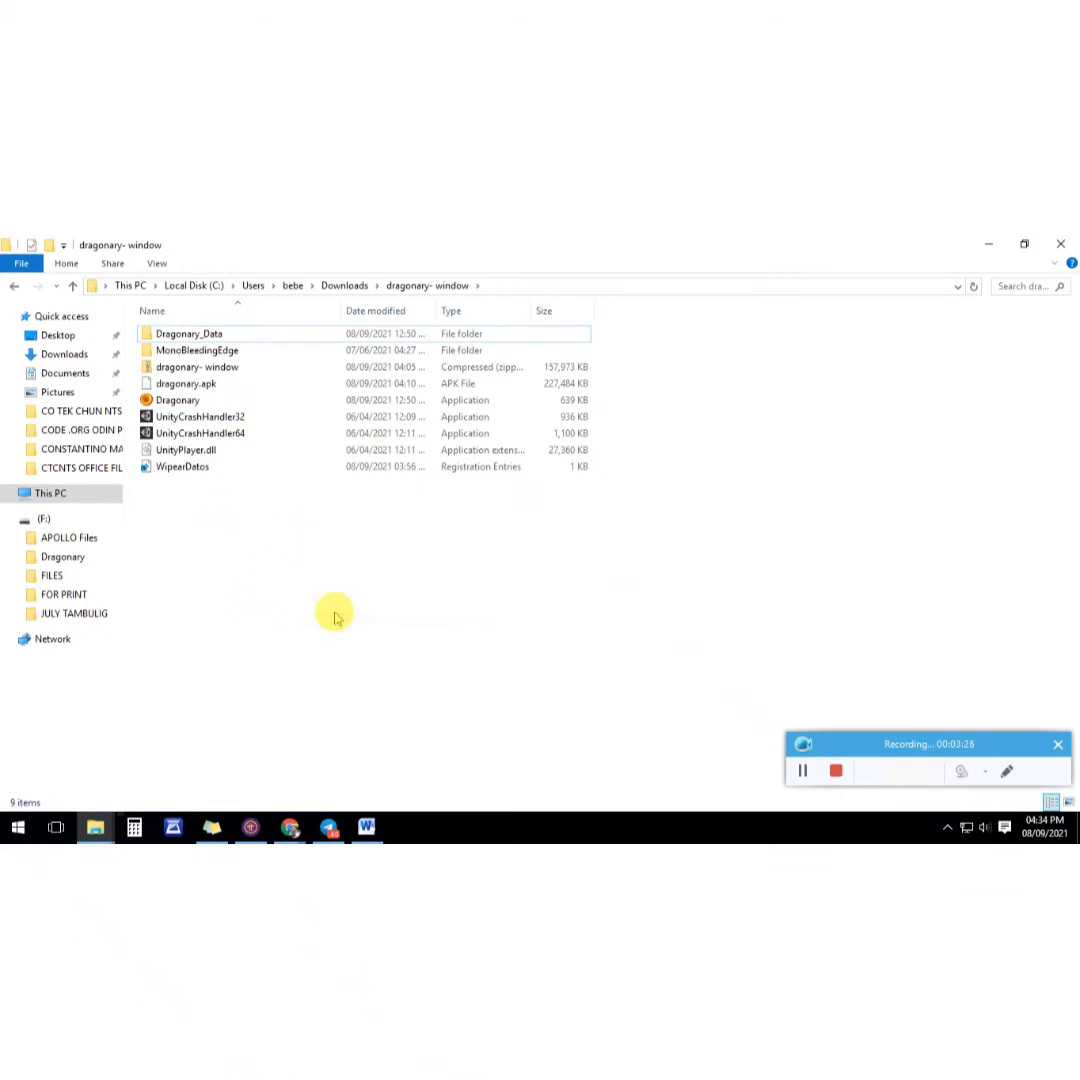
right_click(273, 545)
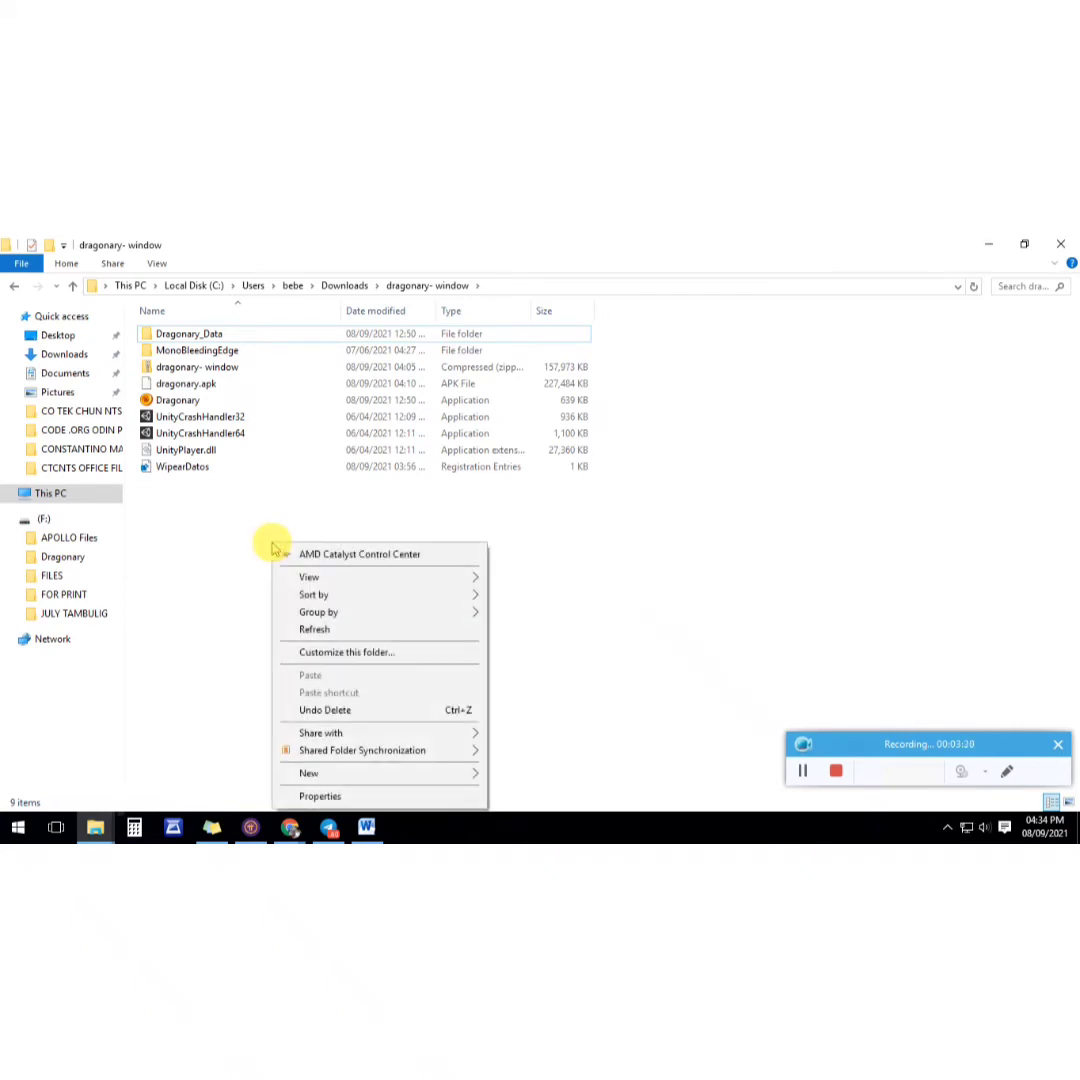
click(320, 627)
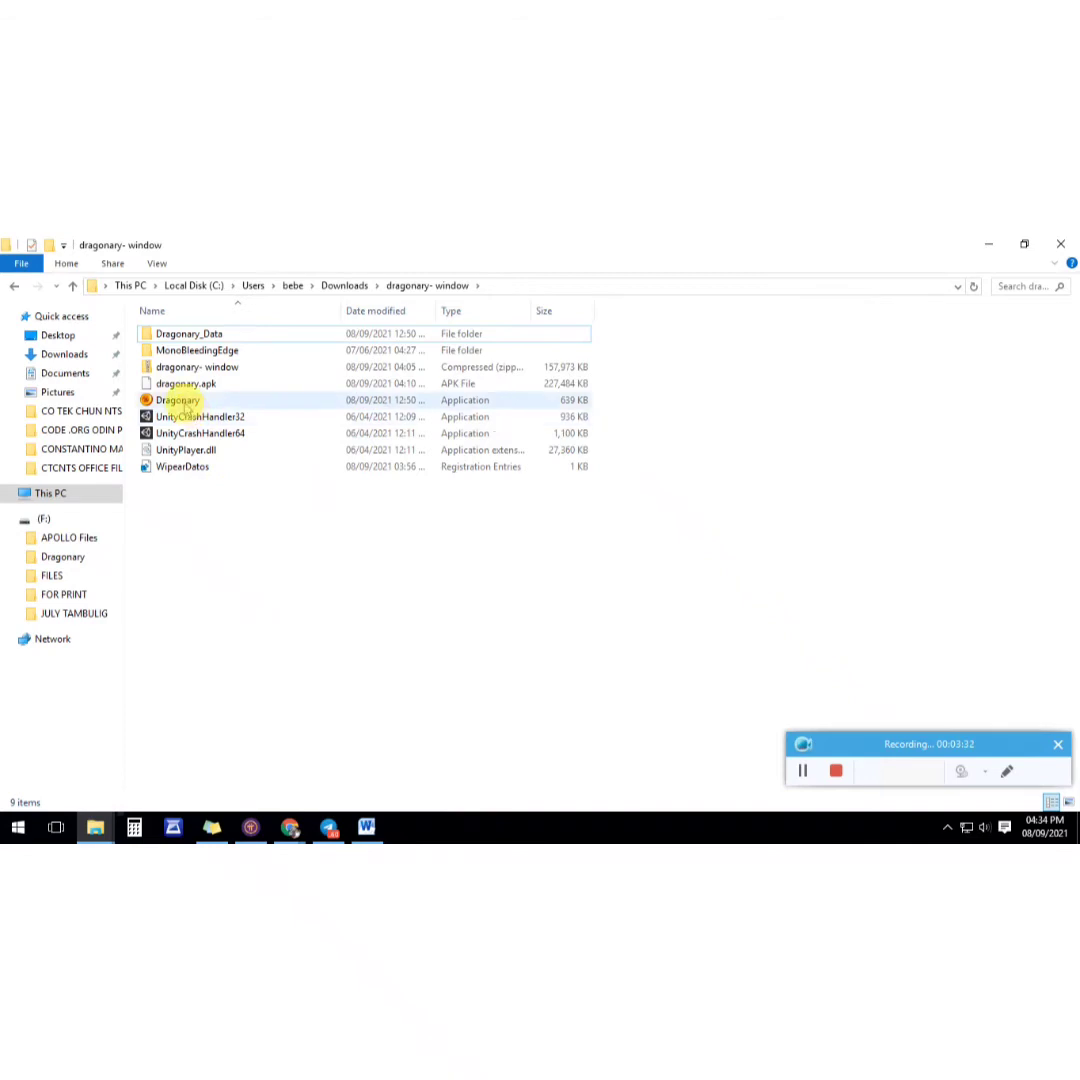
Step: Launch the Dragonary application and allow the Coinary login page in the browser to open the game
click(187, 403)
double_click(187, 400)
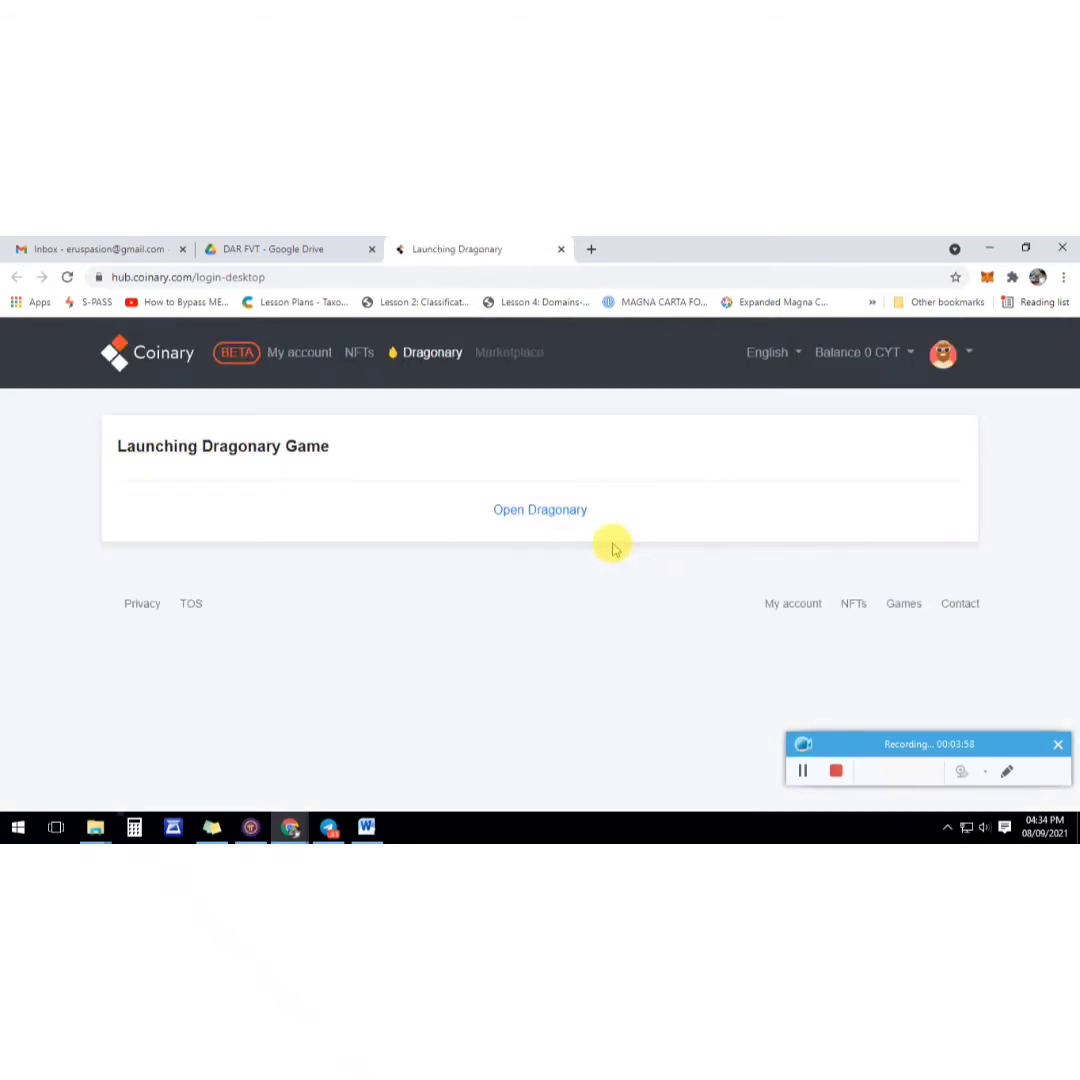
click(550, 514)
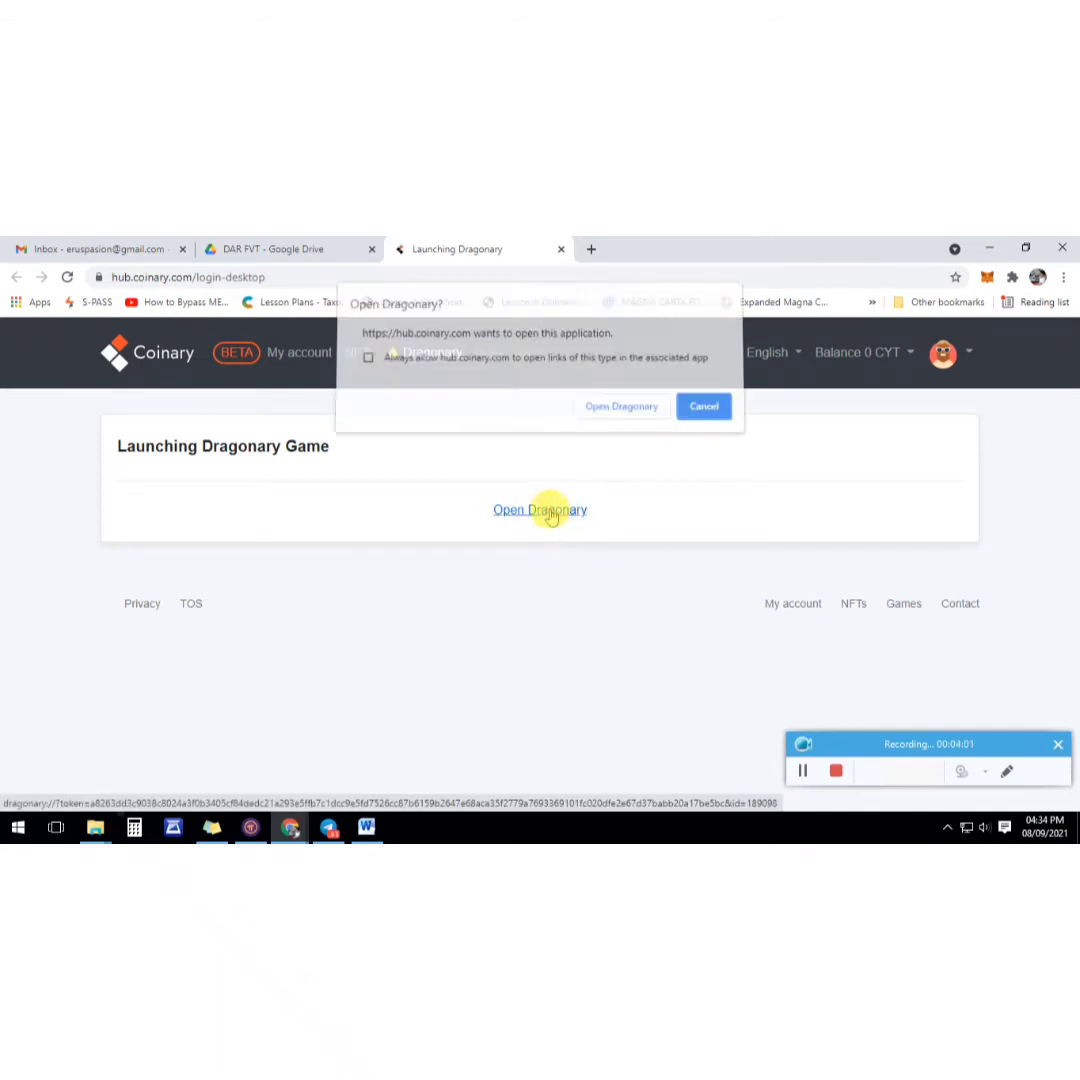
click(588, 416)
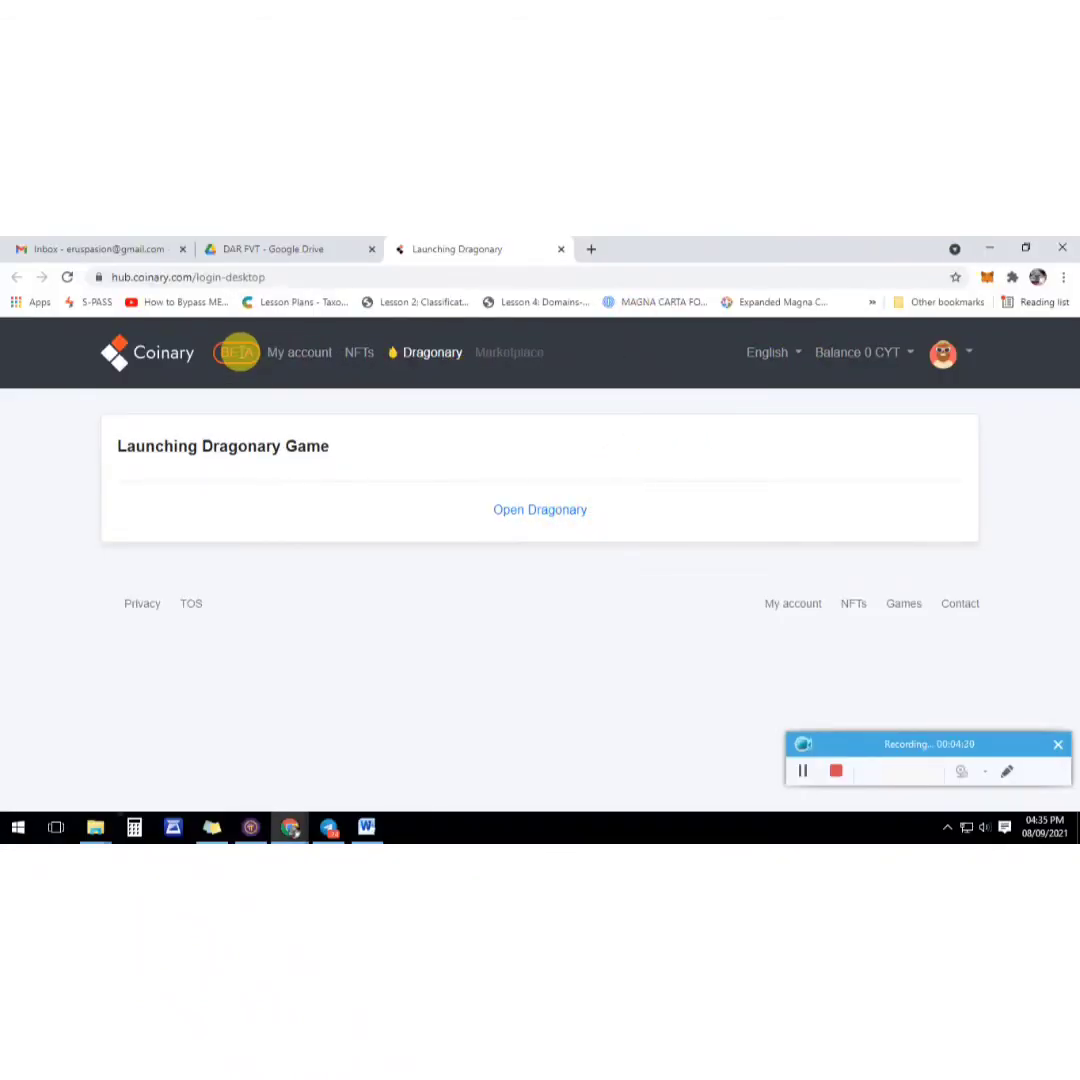
Step: Open the My account dashboard on the Coinary site to view the account details
click(290, 352)
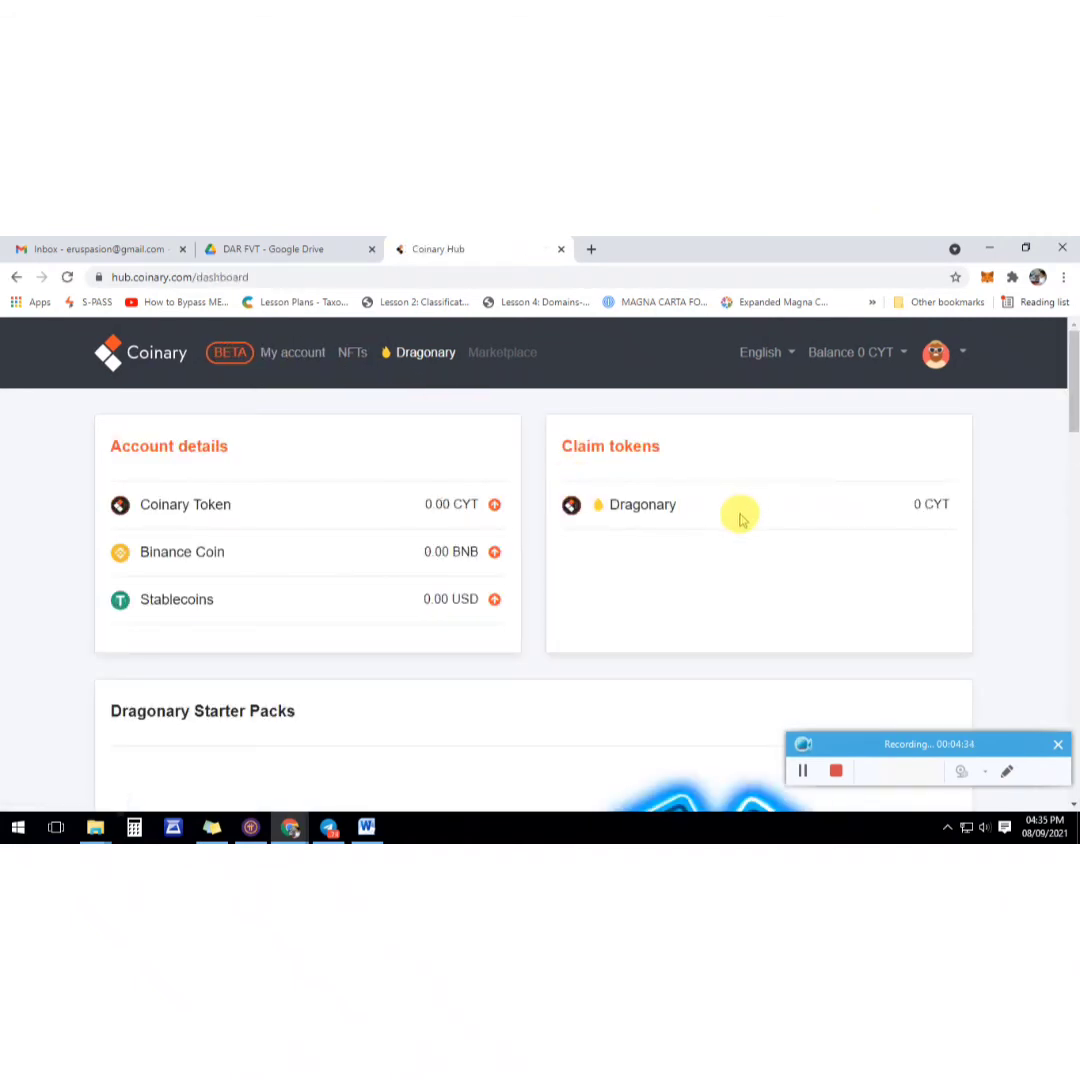
Step: Look over the Dragonary starter packs on the Coinary dashboard and switch to the dragonary- window folder in File Explorer
scroll(750, 515, down, 7)
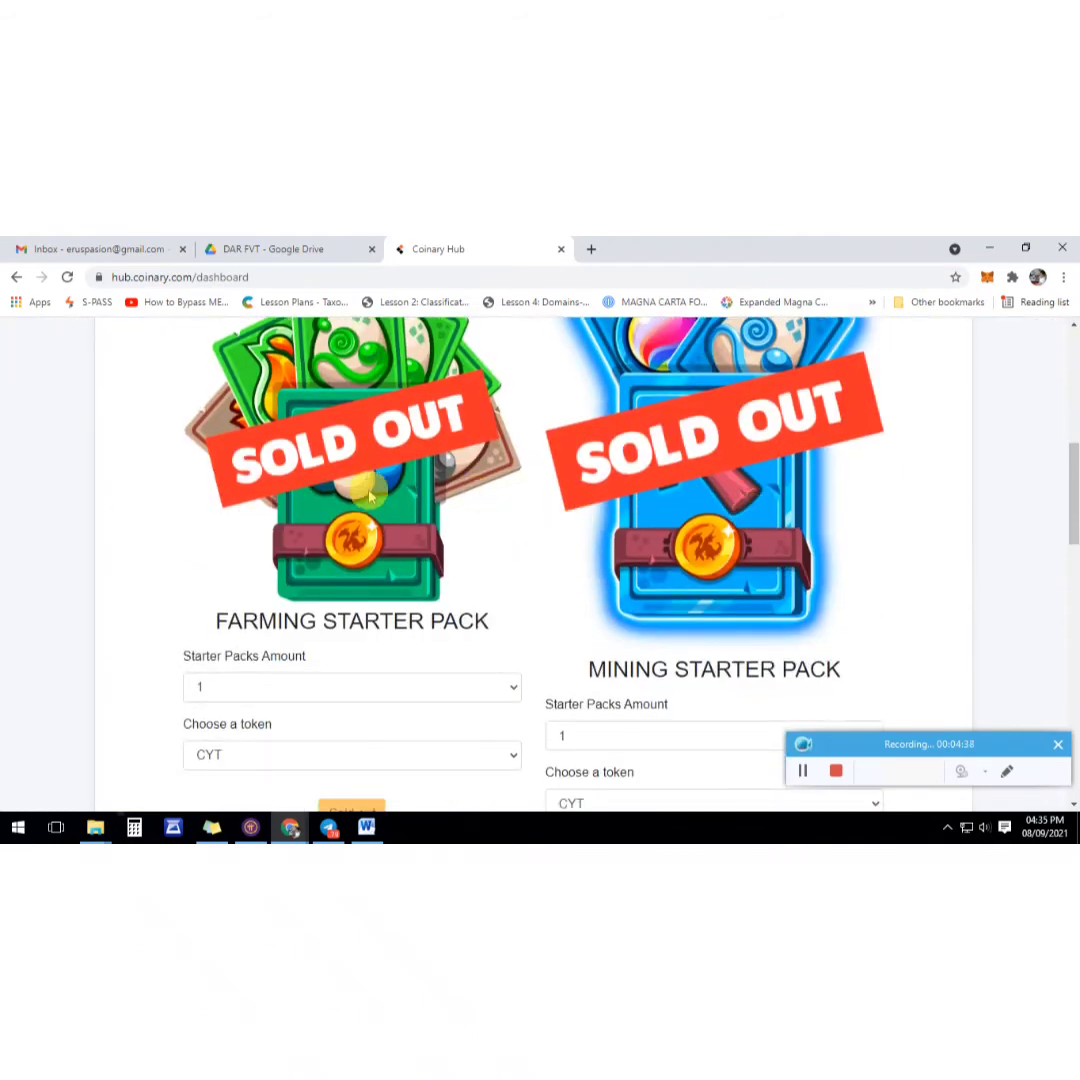
scroll(312, 414, up, 1)
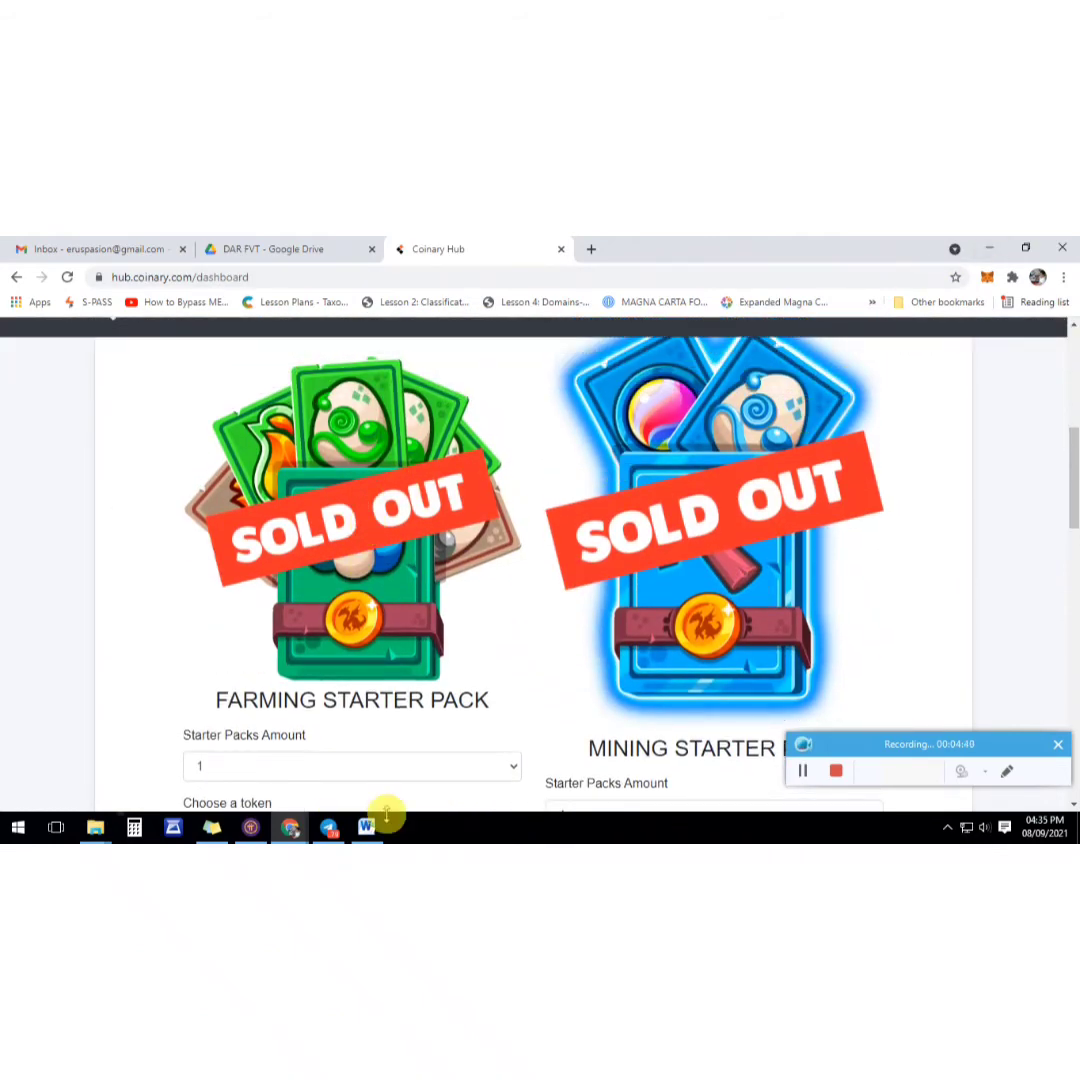
click(97, 828)
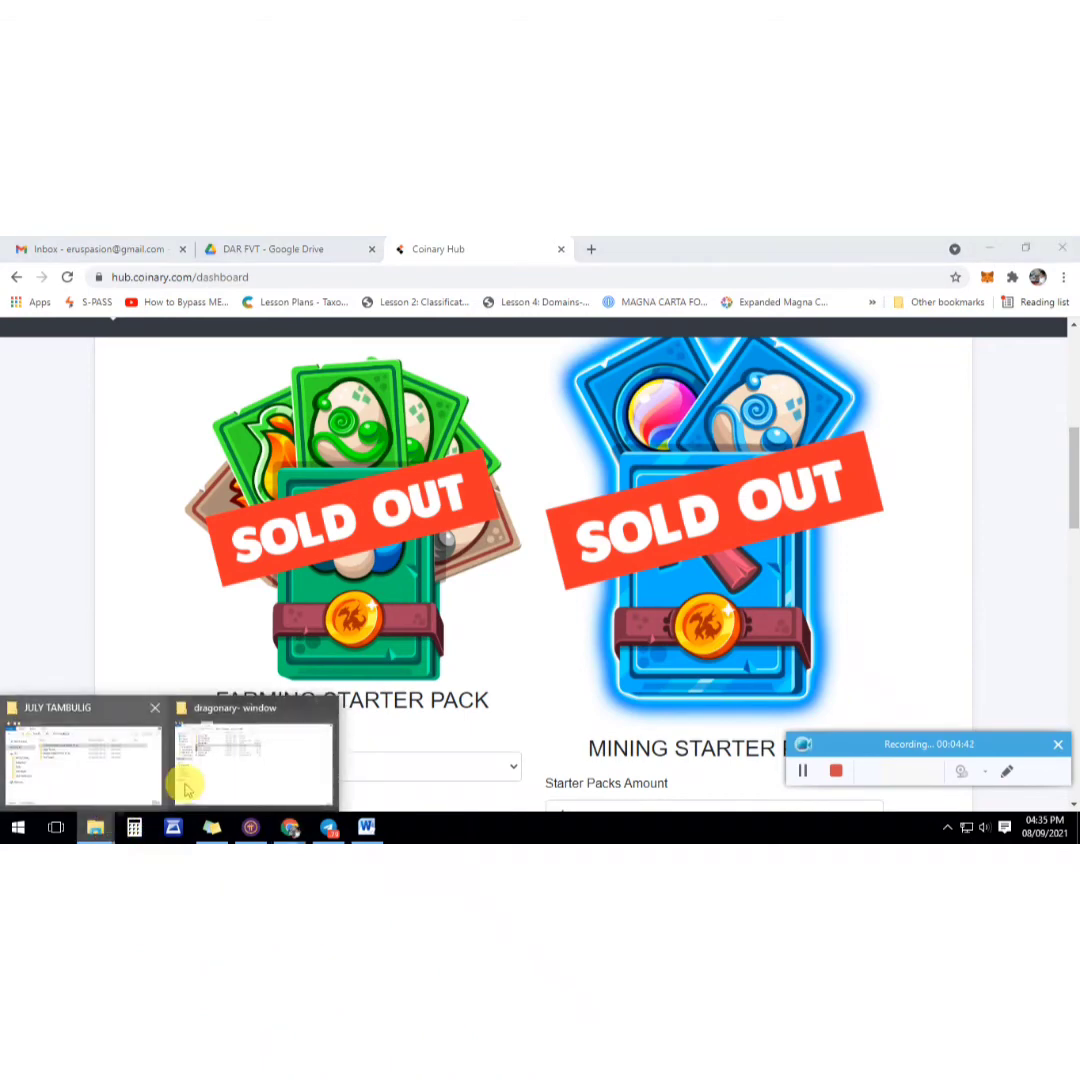
click(190, 775)
click(224, 560)
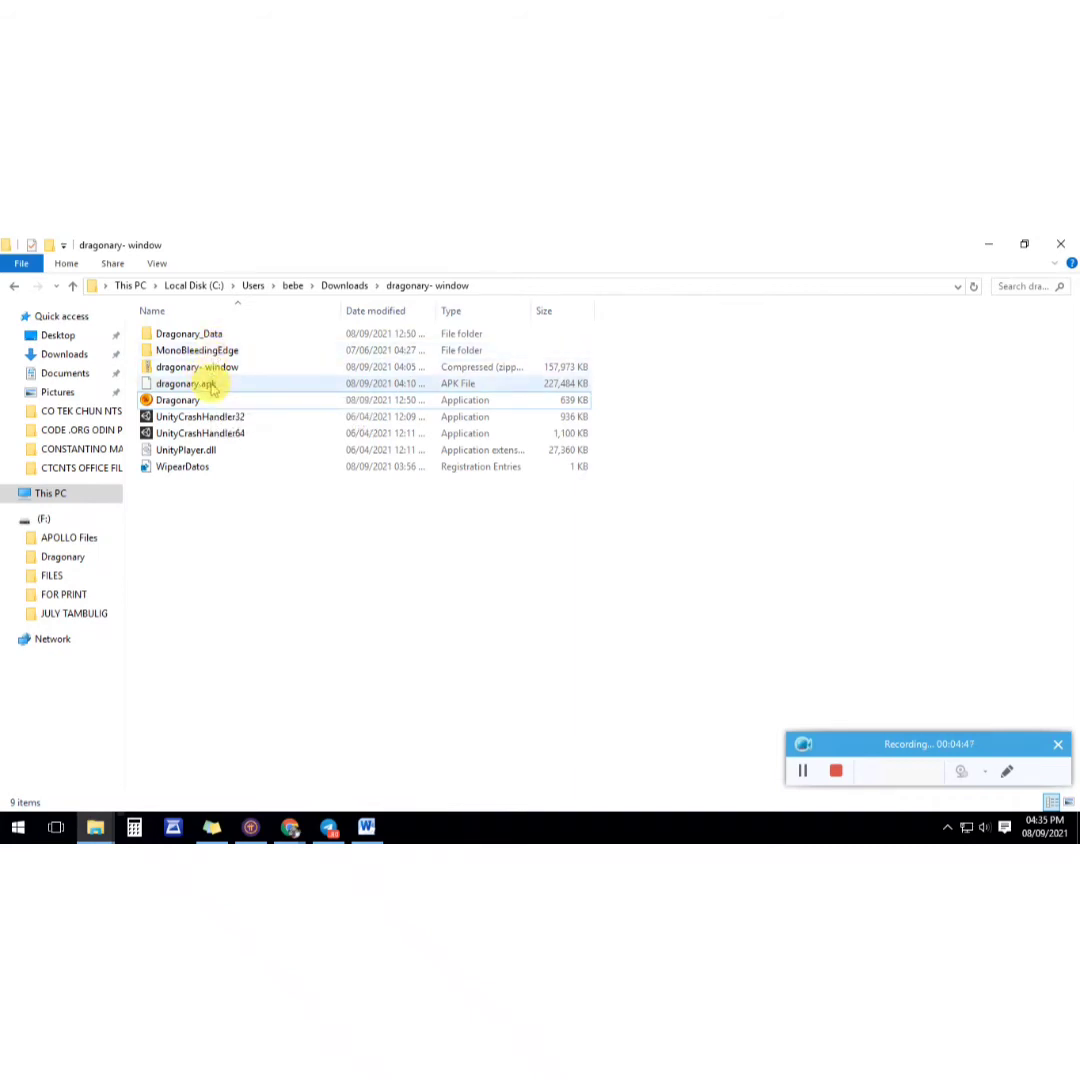
click(242, 434)
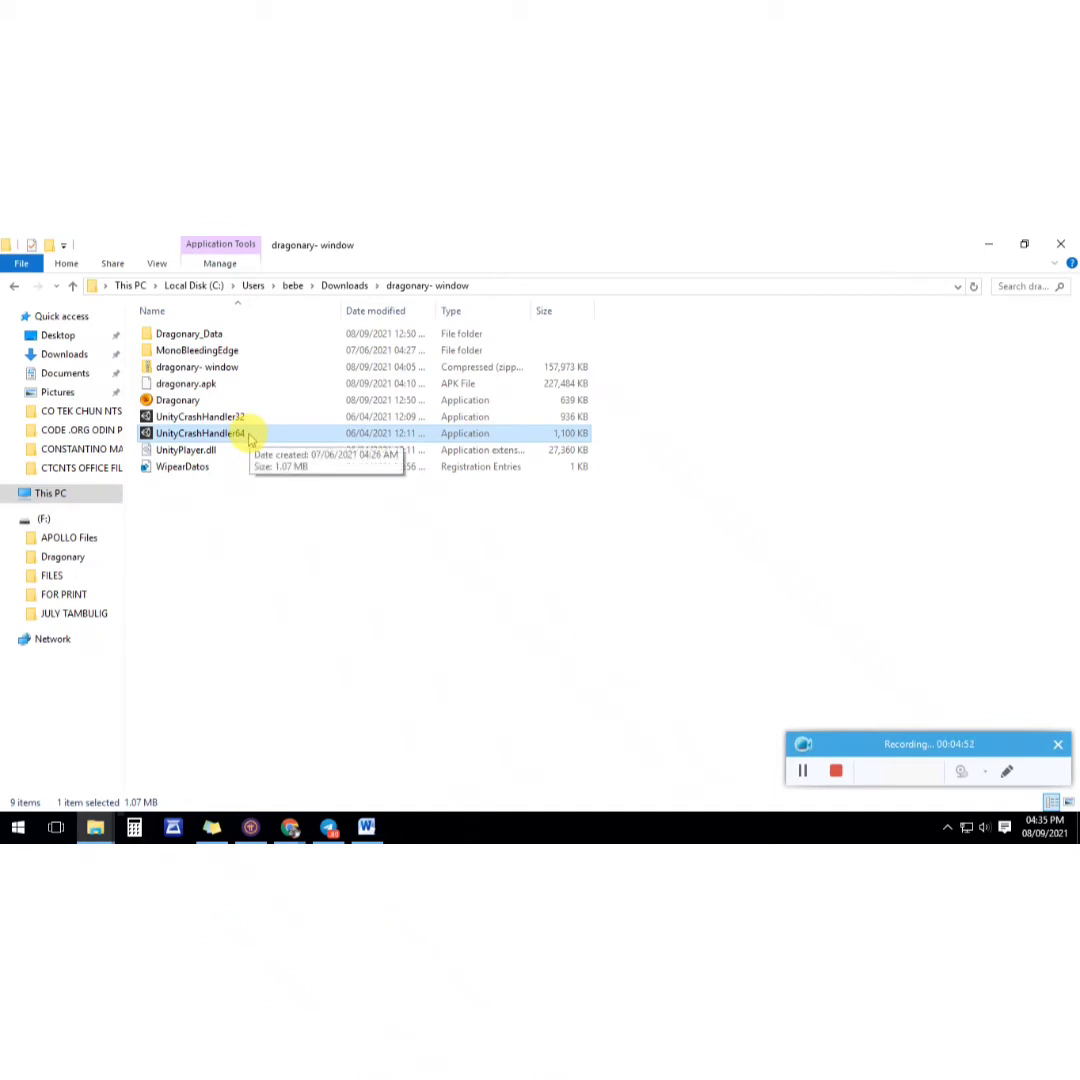
right_click(248, 436)
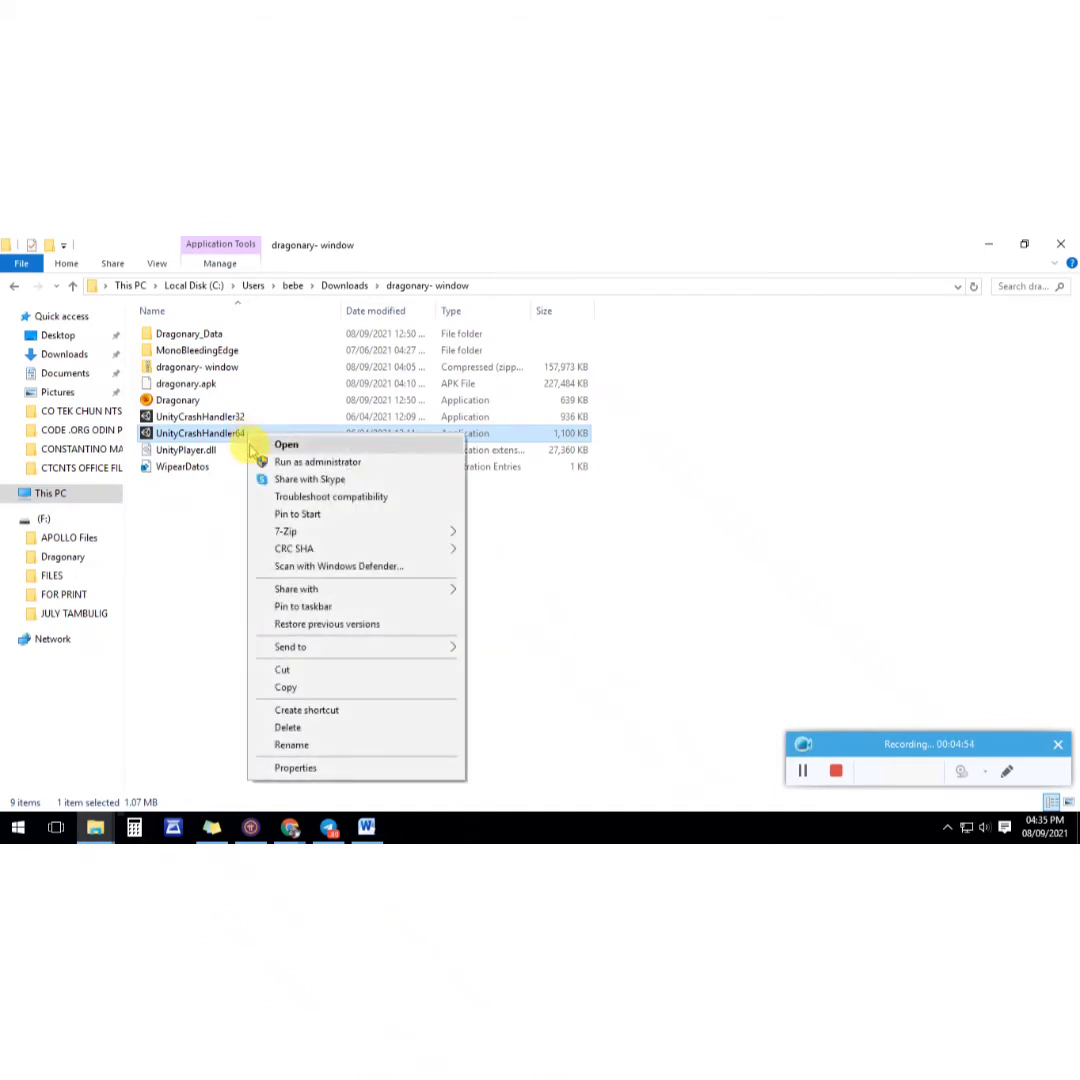
click(203, 559)
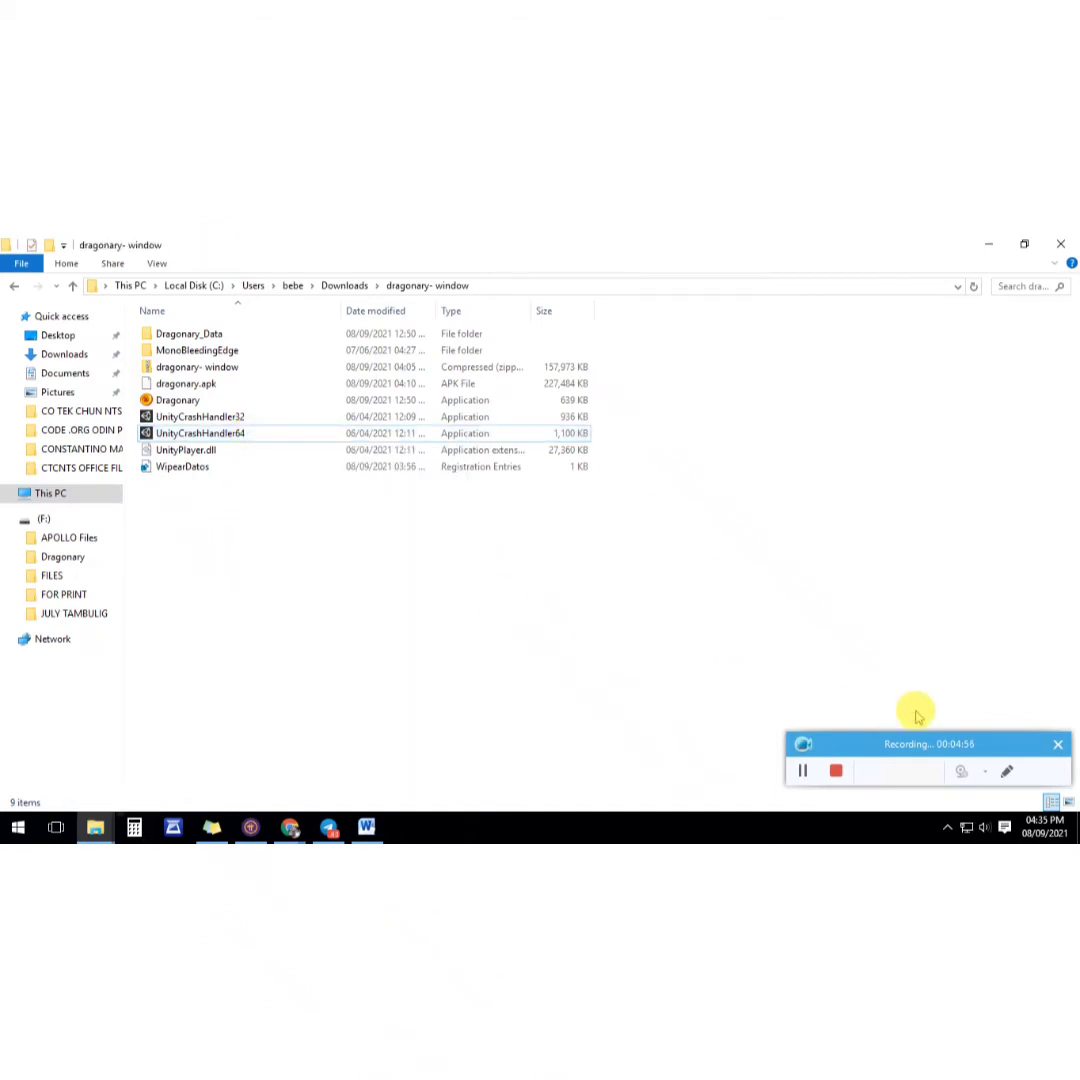
click(947, 828)
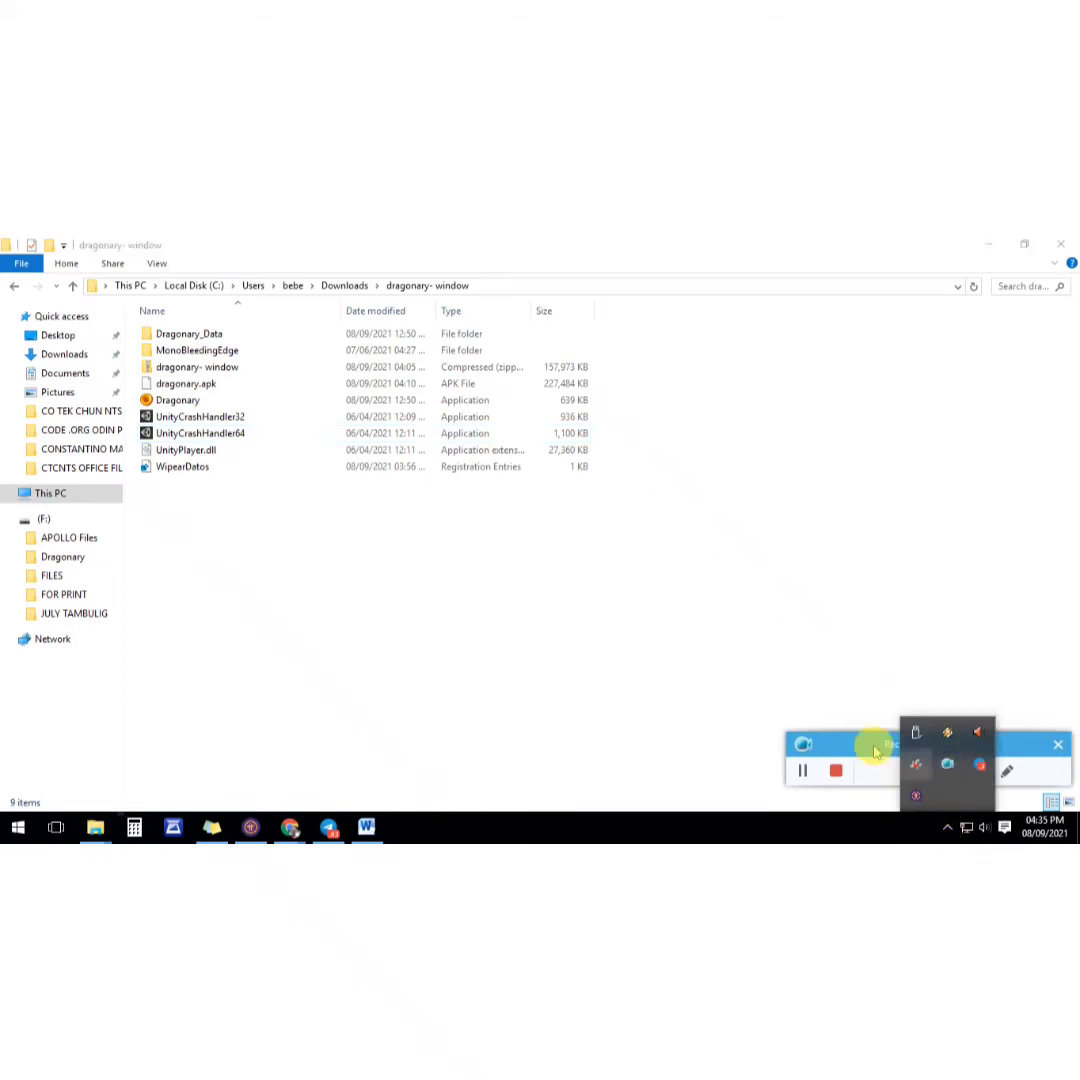
click(646, 693)
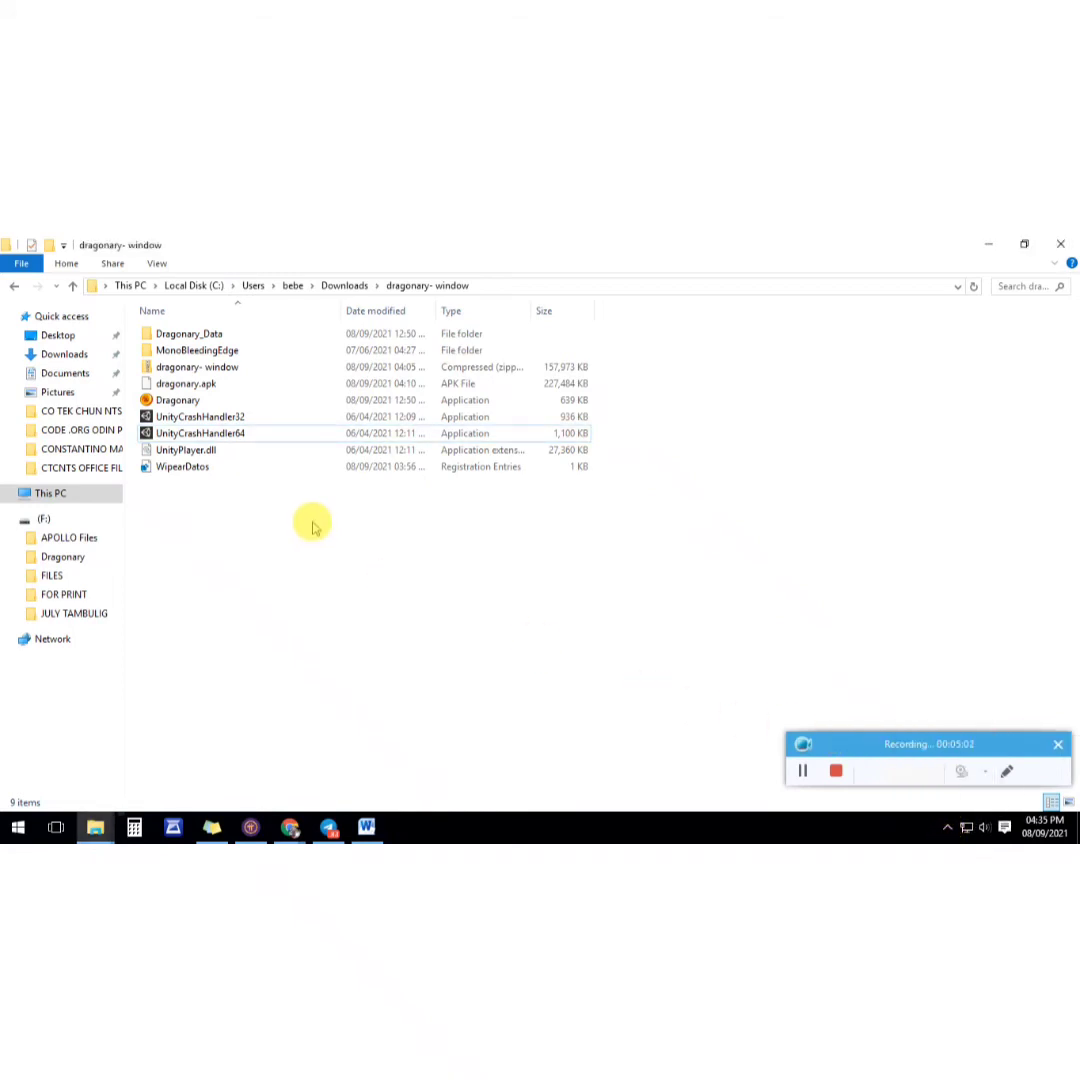
click(210, 470)
click(253, 523)
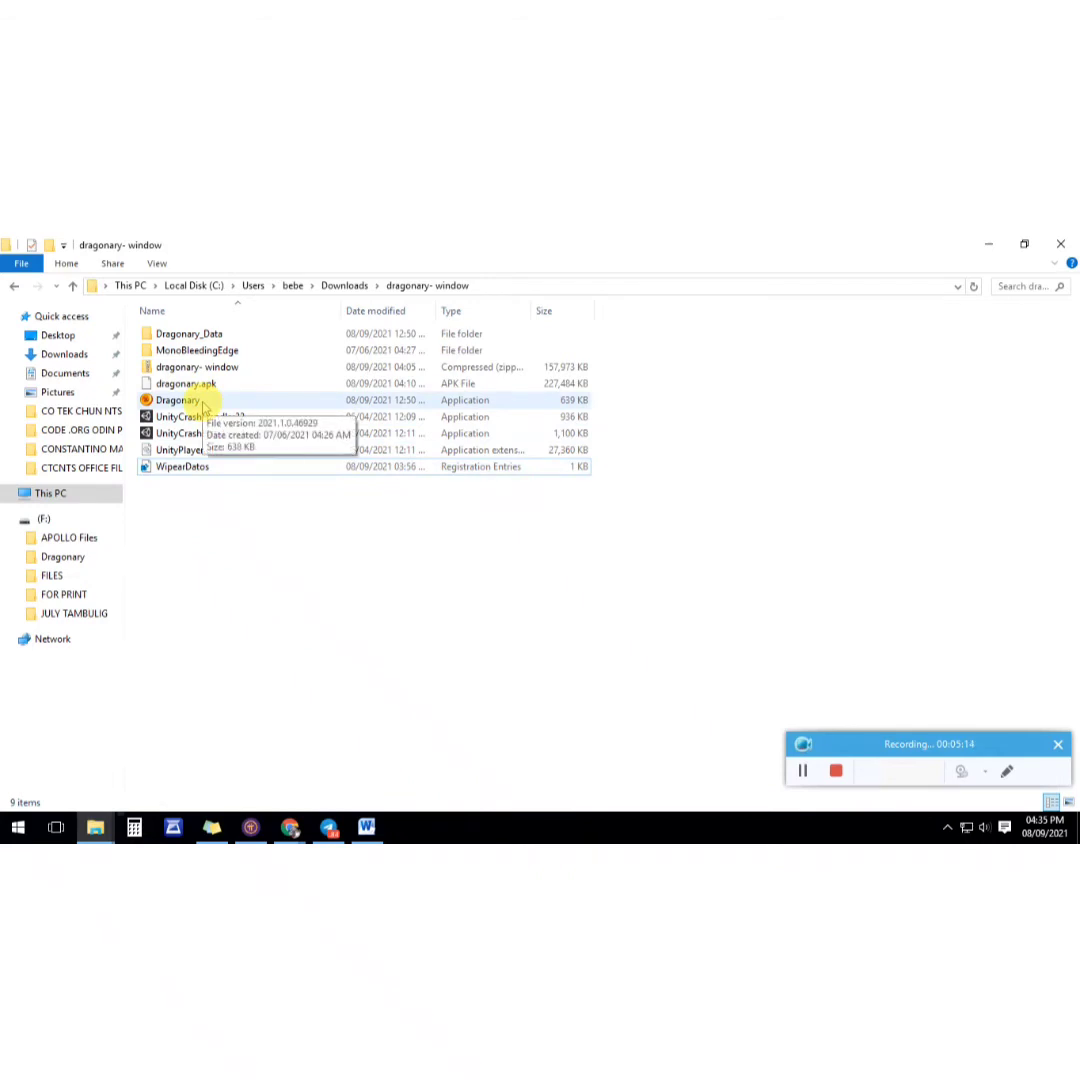
Step: Run the Dragonary application as administrator
click(200, 401)
right_click(202, 403)
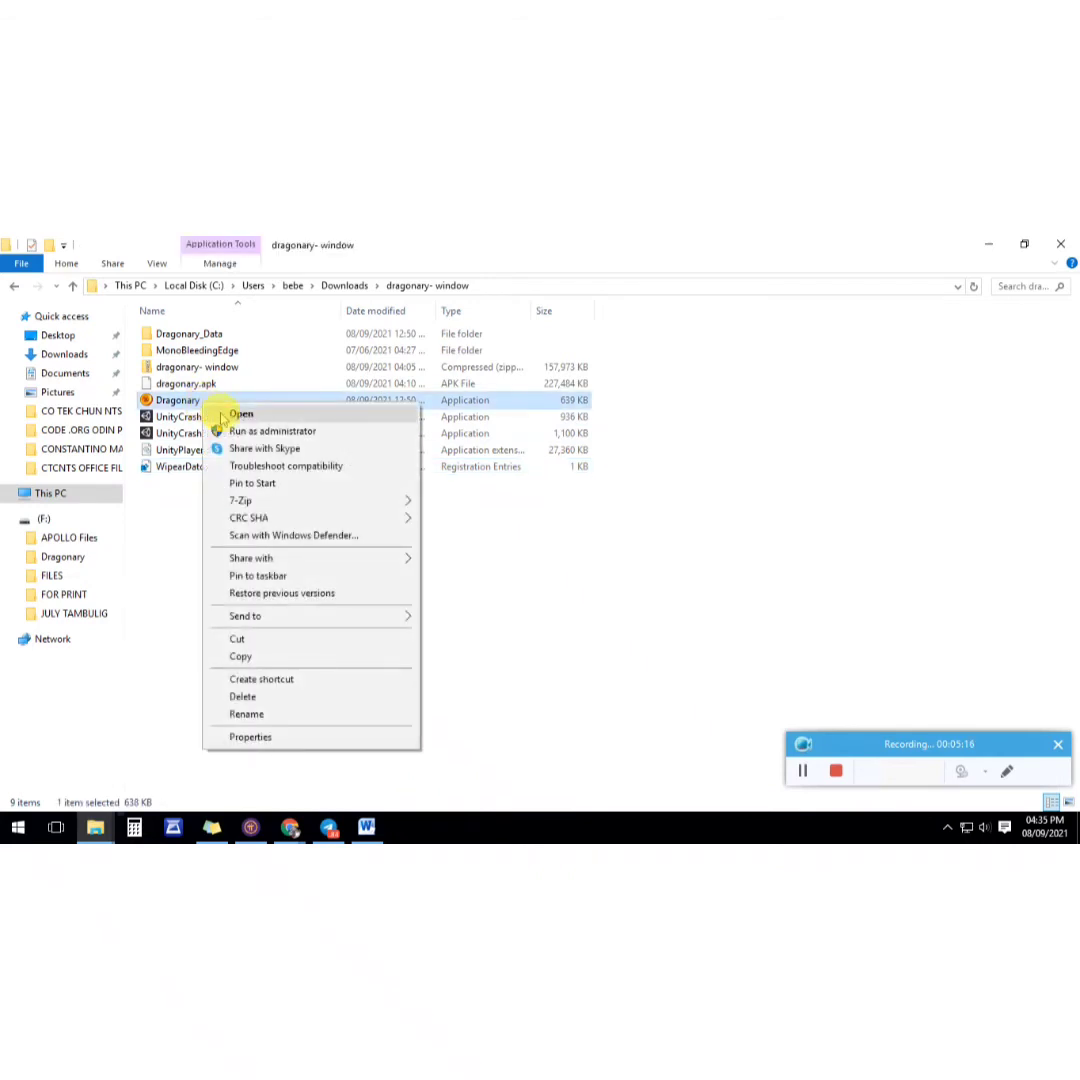
click(270, 435)
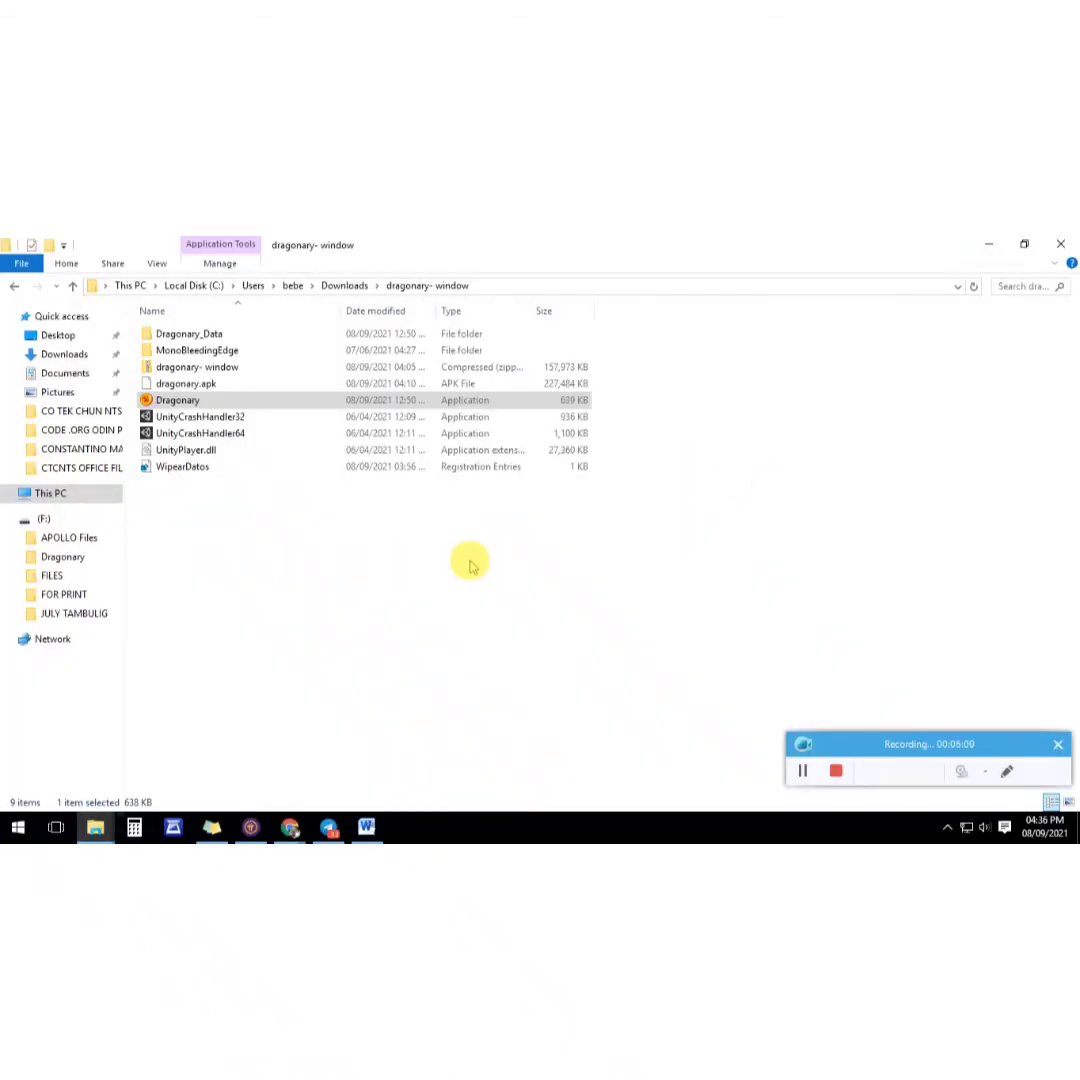
Step: Switch to the incognito Chrome window, close the WipearDatos.reg page, and read the note in the Dragonary PH group post
double_click(186, 334)
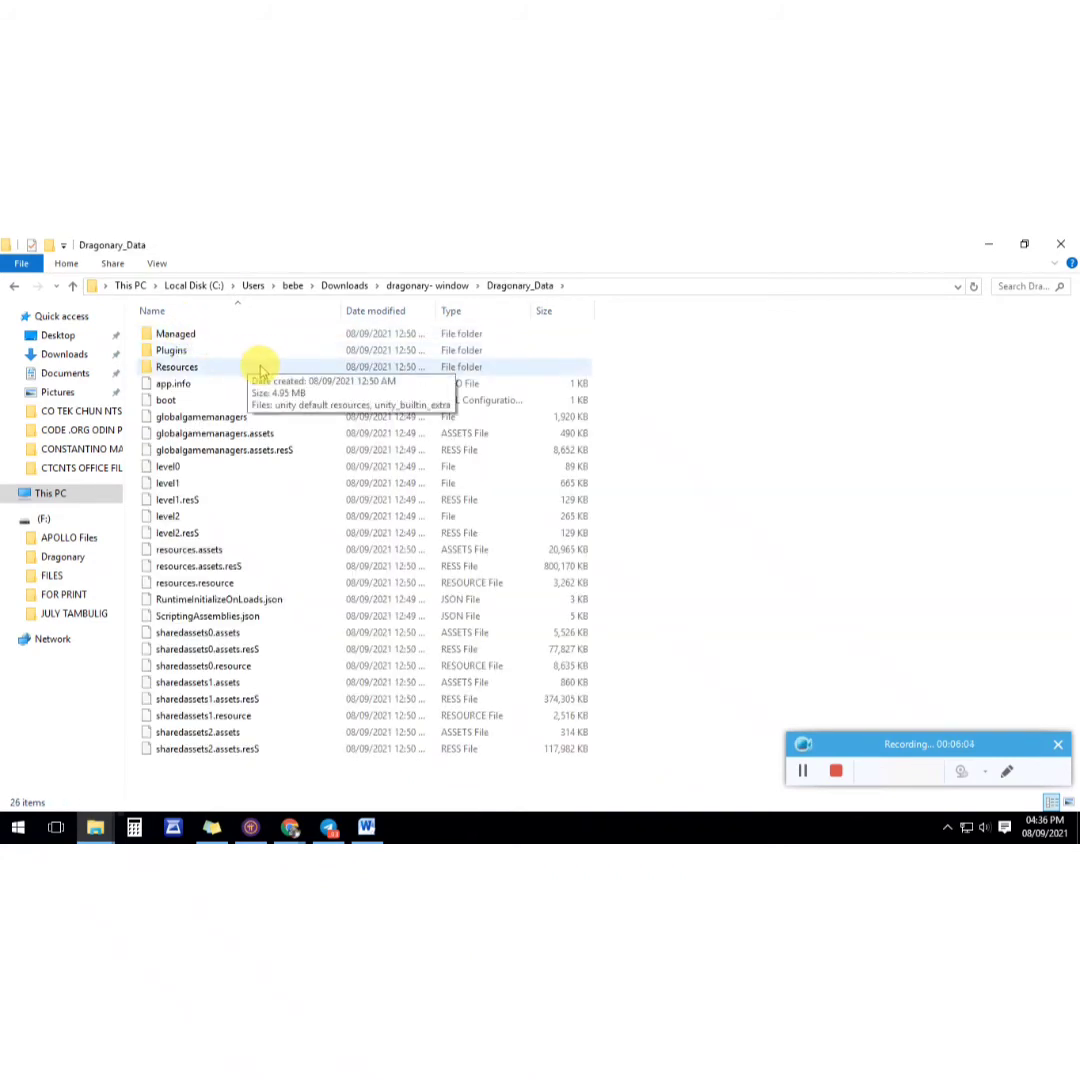
click(300, 826)
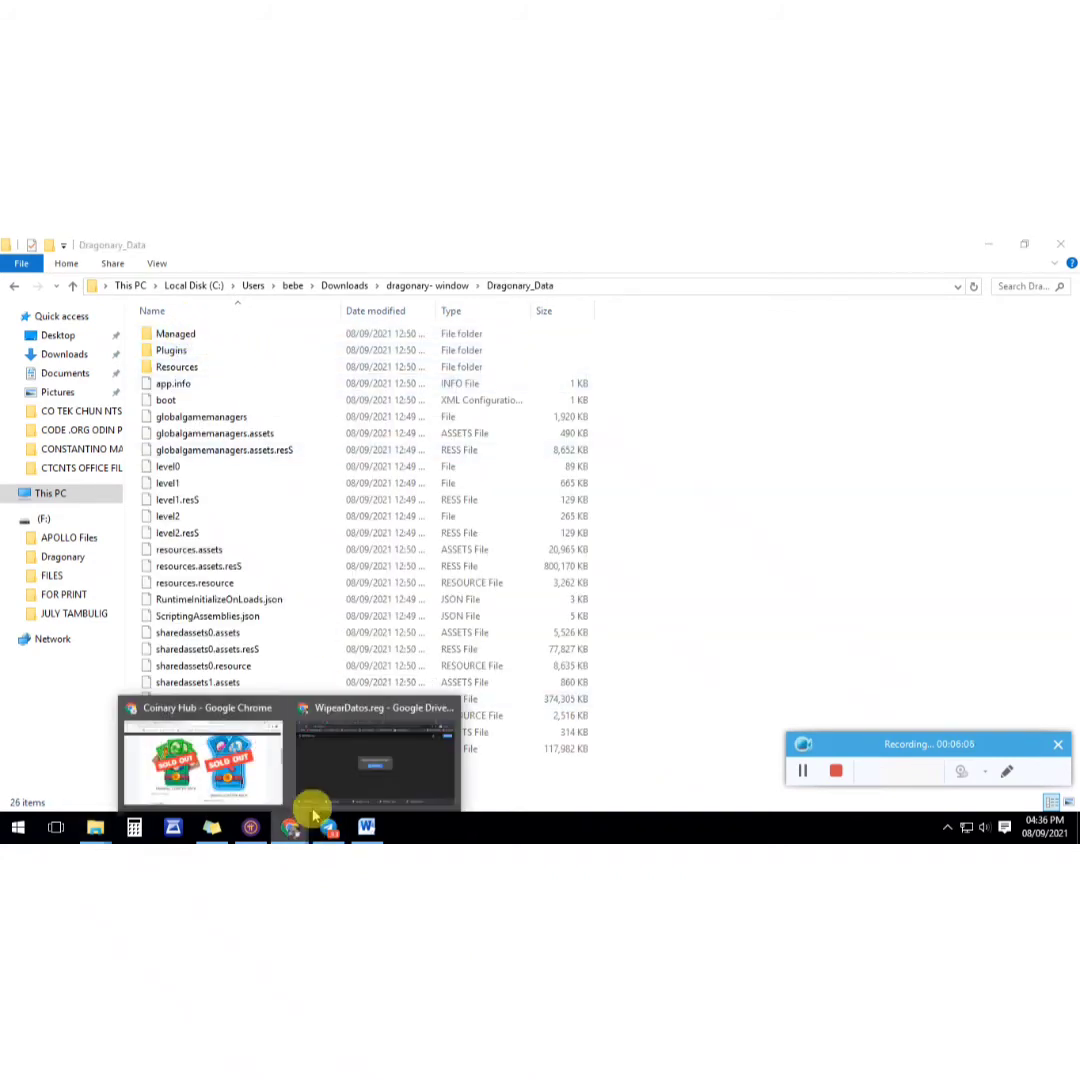
click(350, 755)
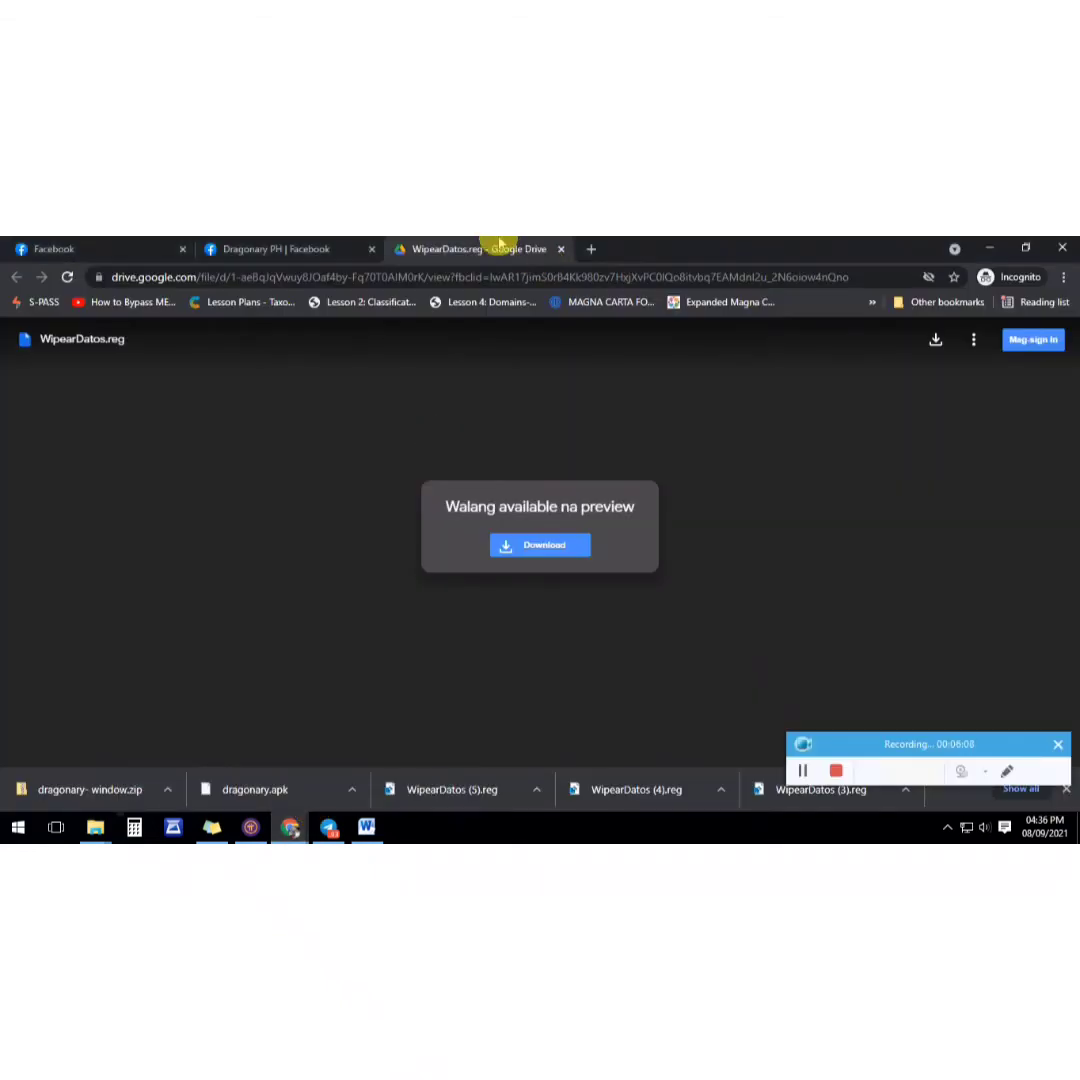
click(561, 250)
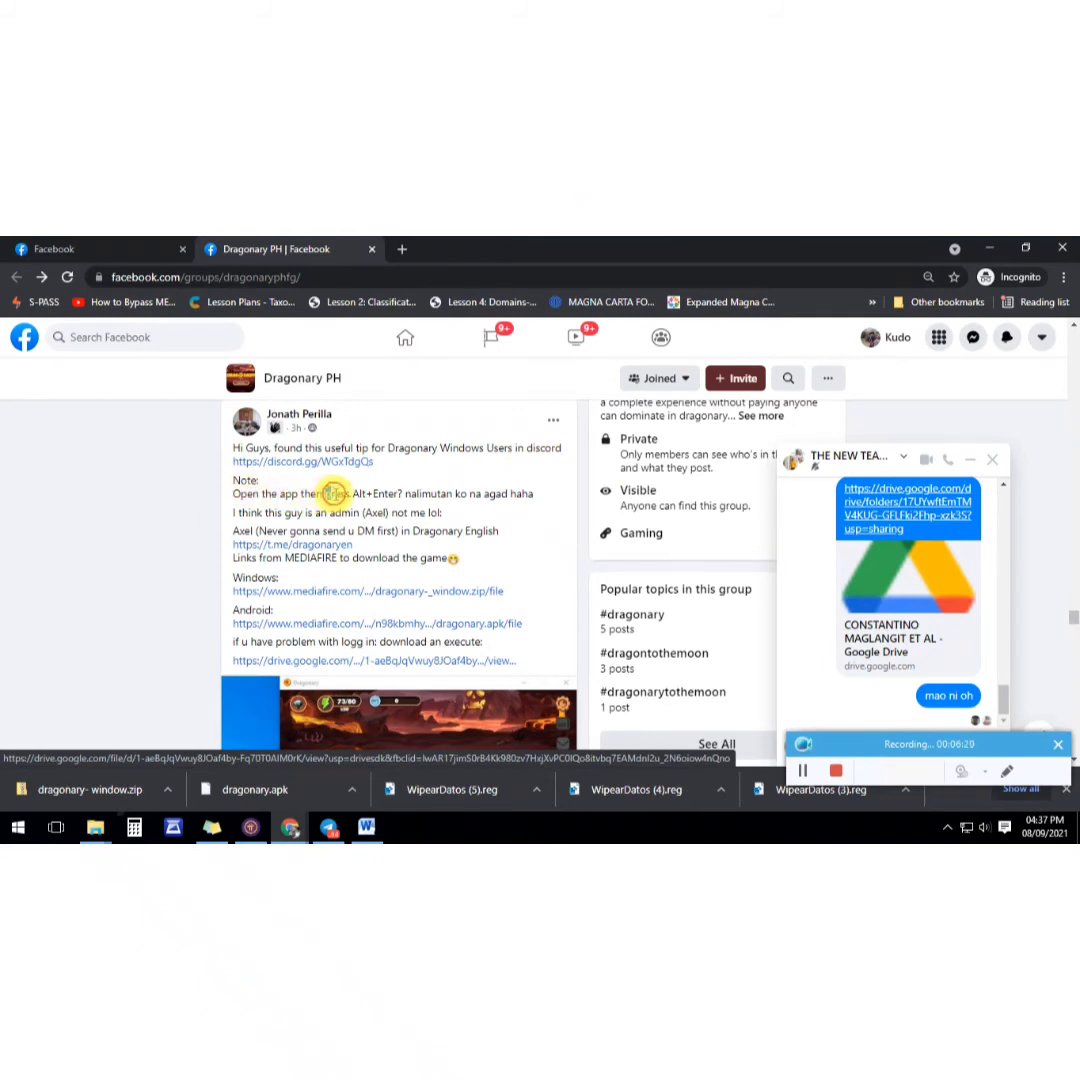
drag(333, 493, 390, 493)
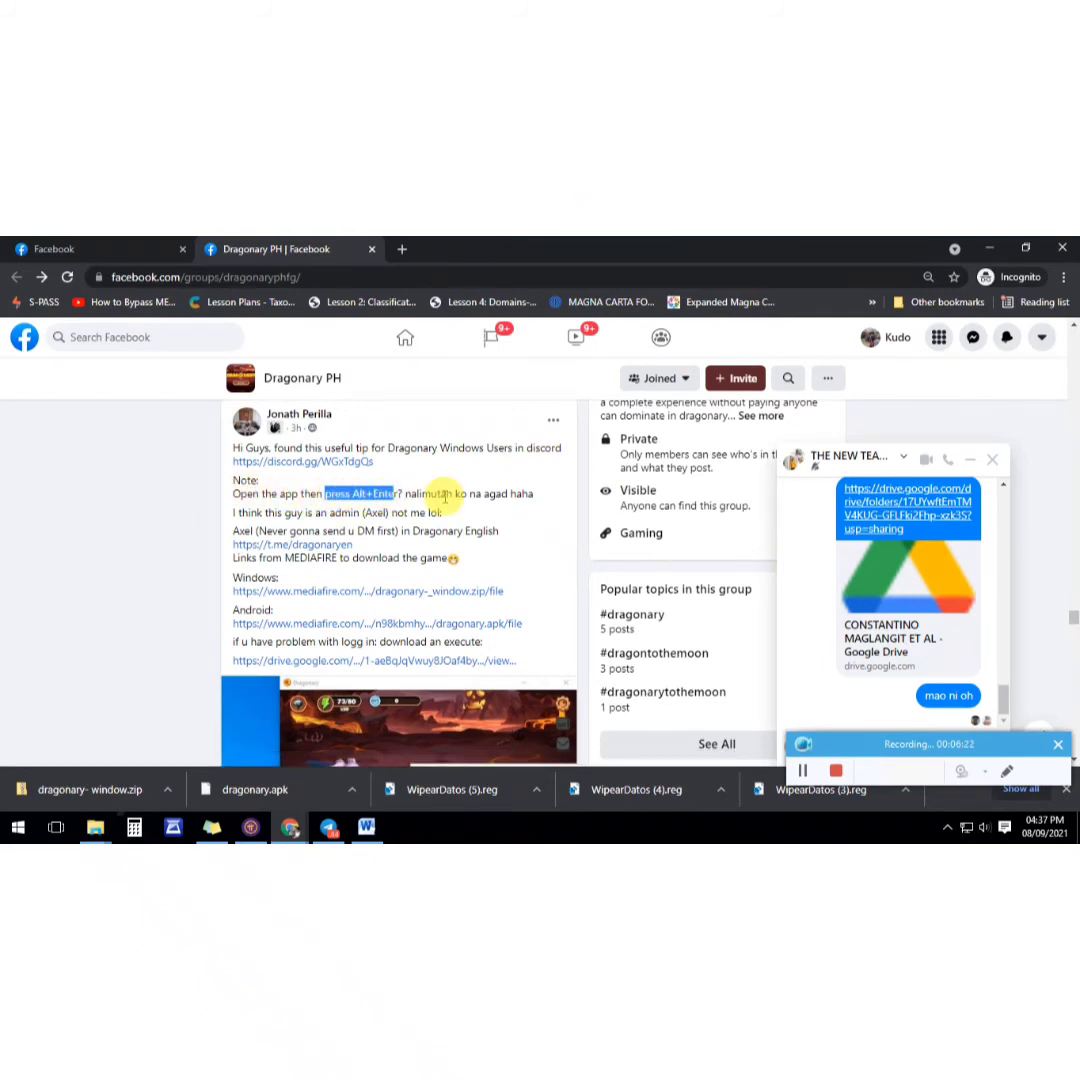
click(441, 492)
drag(353, 494, 402, 492)
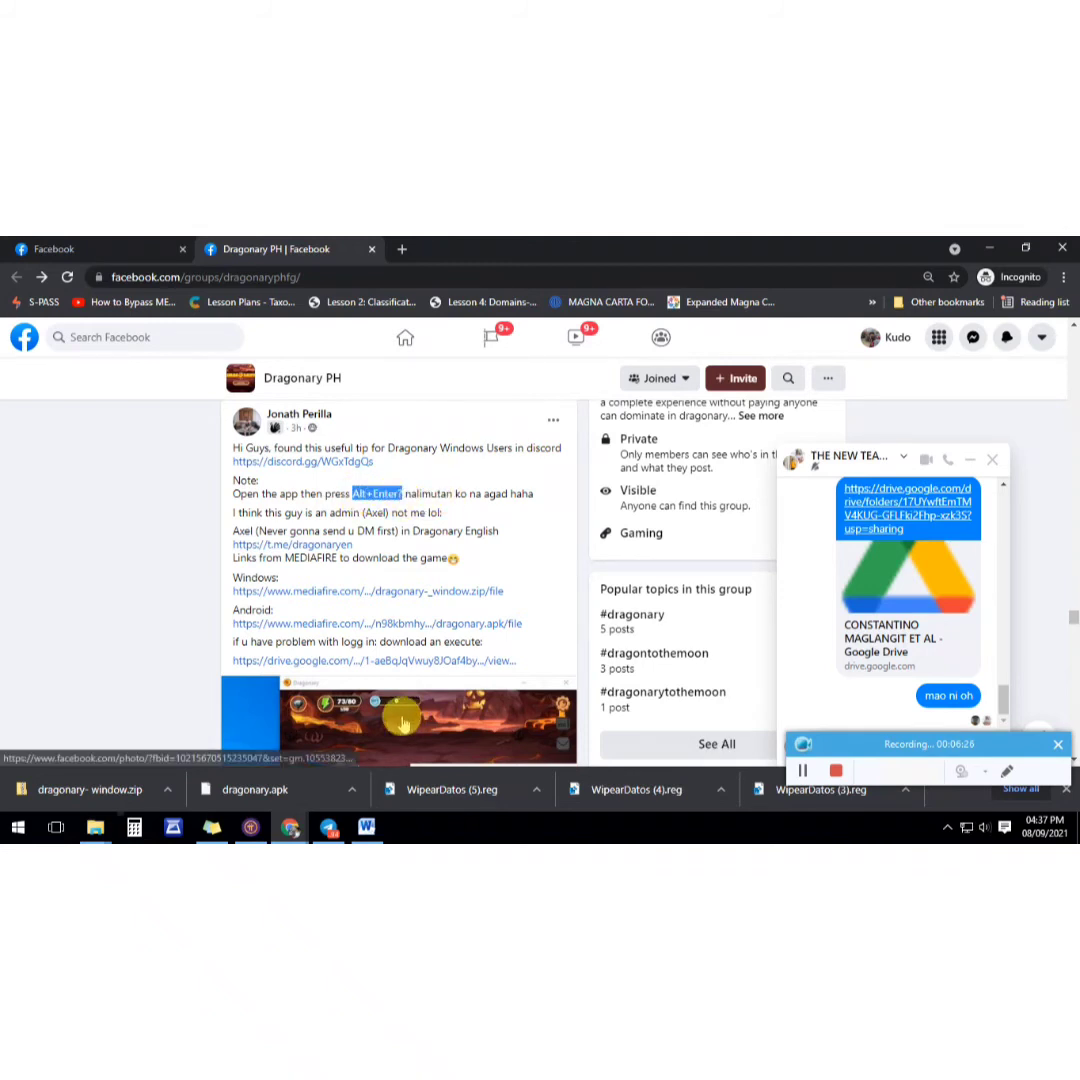
Step: Return to the dragonary- window folder in File Explorer and launch the Dragonary application
click(100, 827)
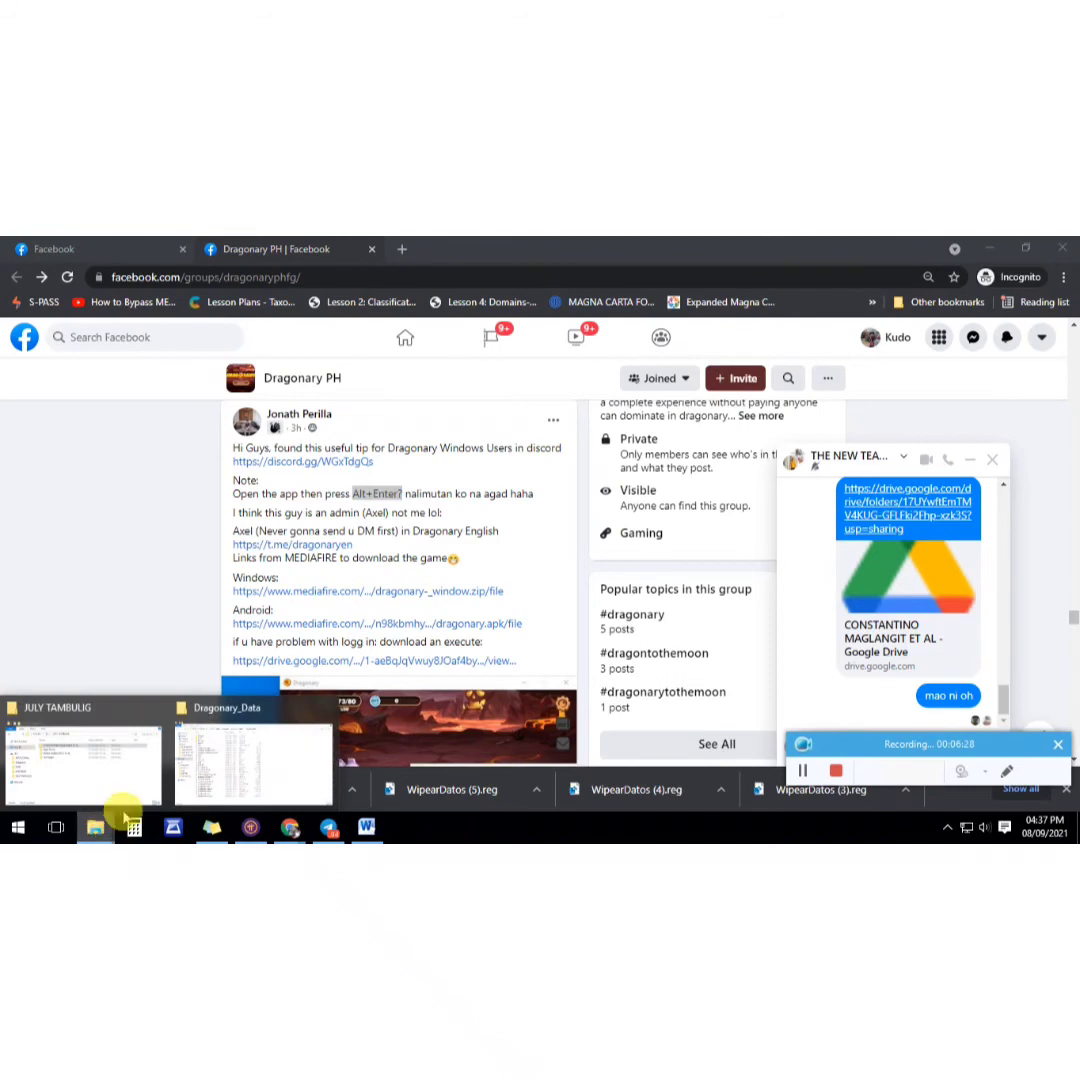
click(250, 765)
key(BackSpace)
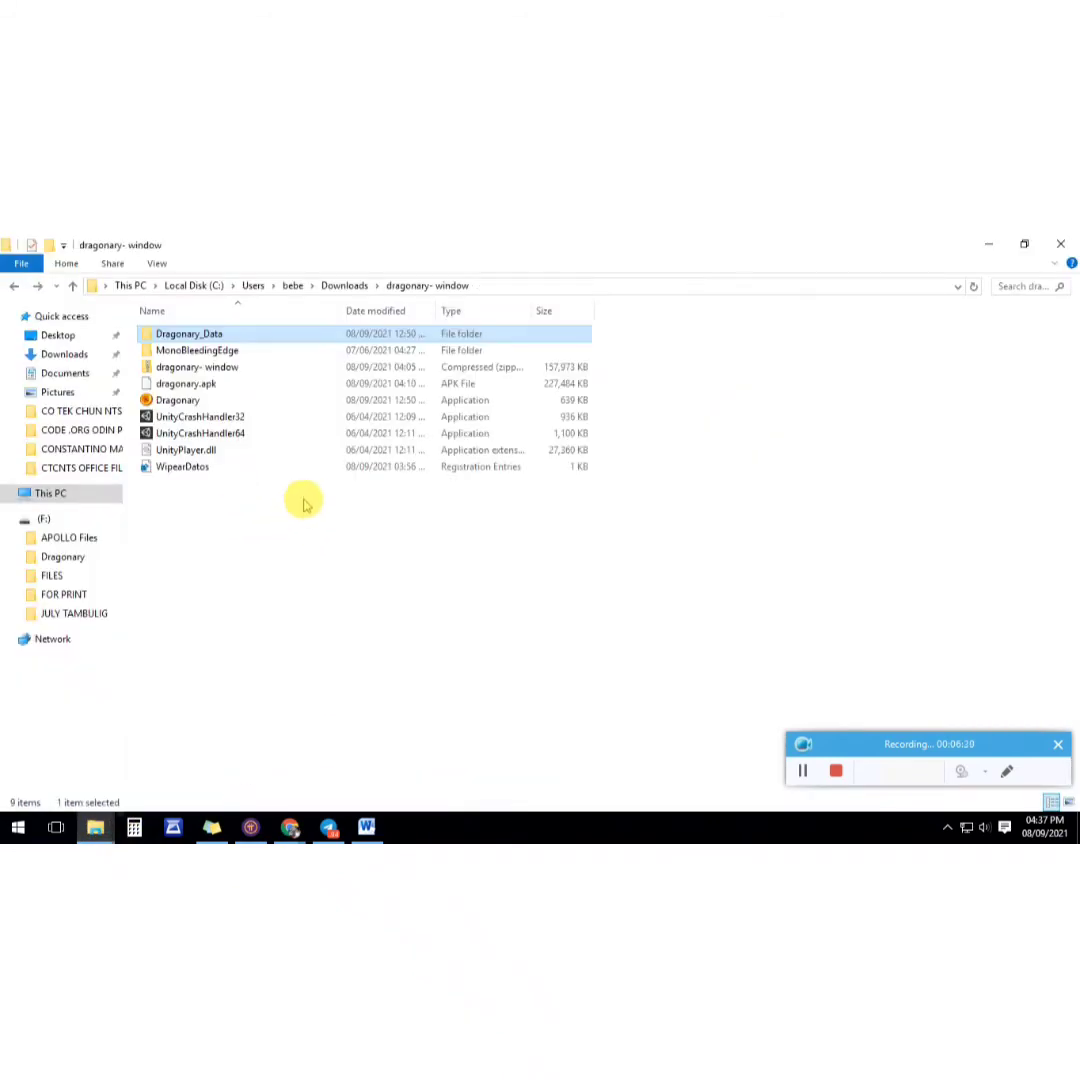
double_click(198, 400)
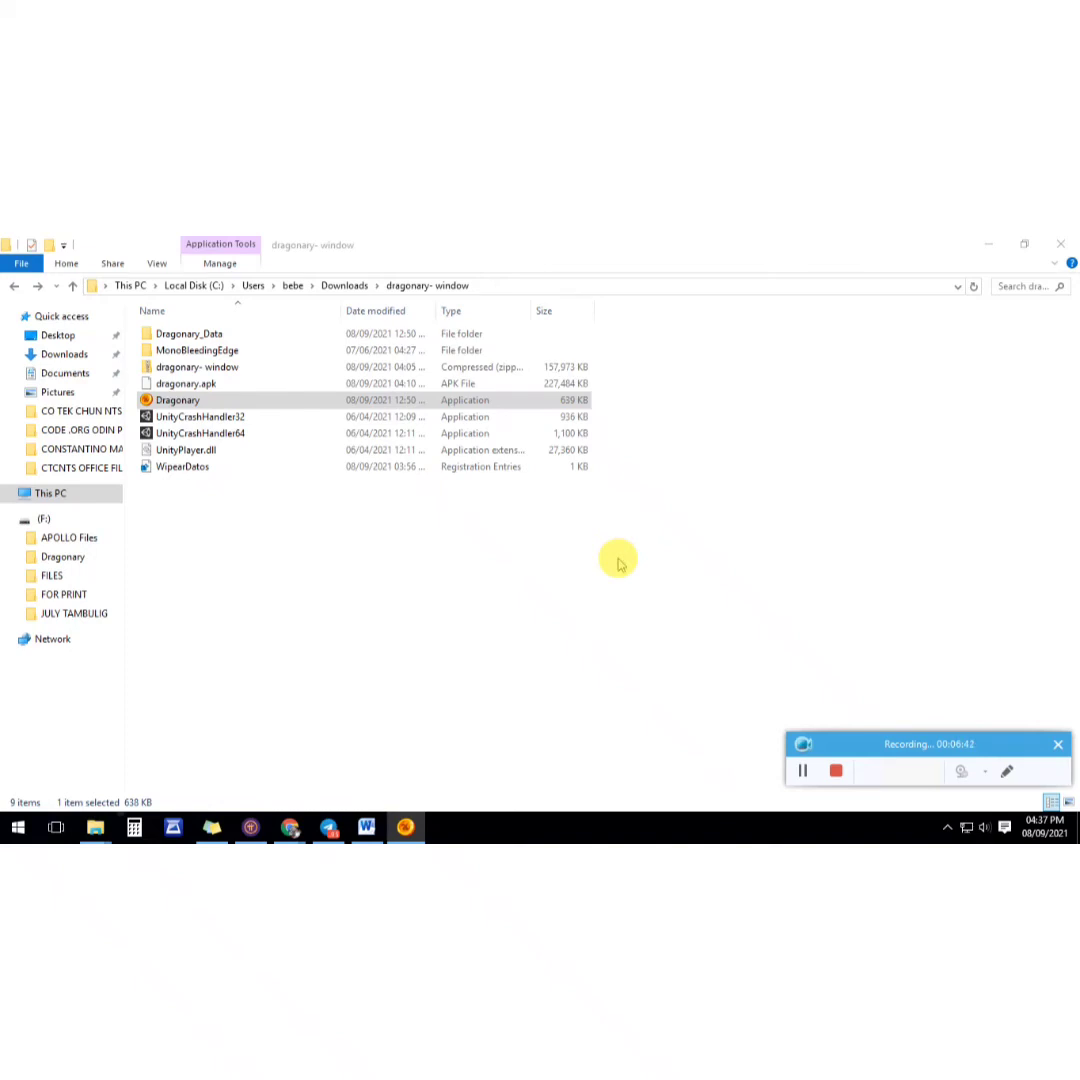
Step: Search Windows for "notepad" and open a blank Notepad document
key(super)
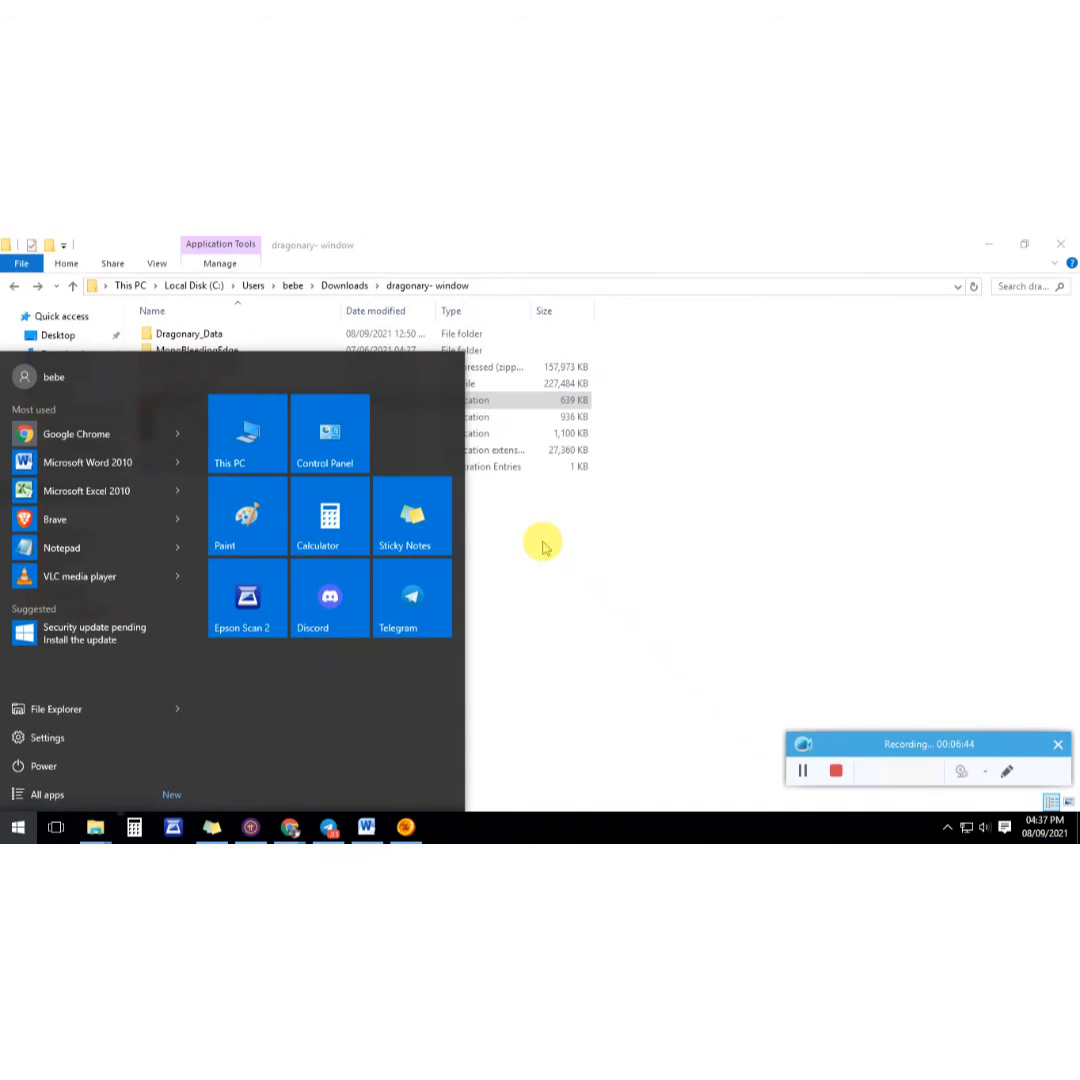
text(note)
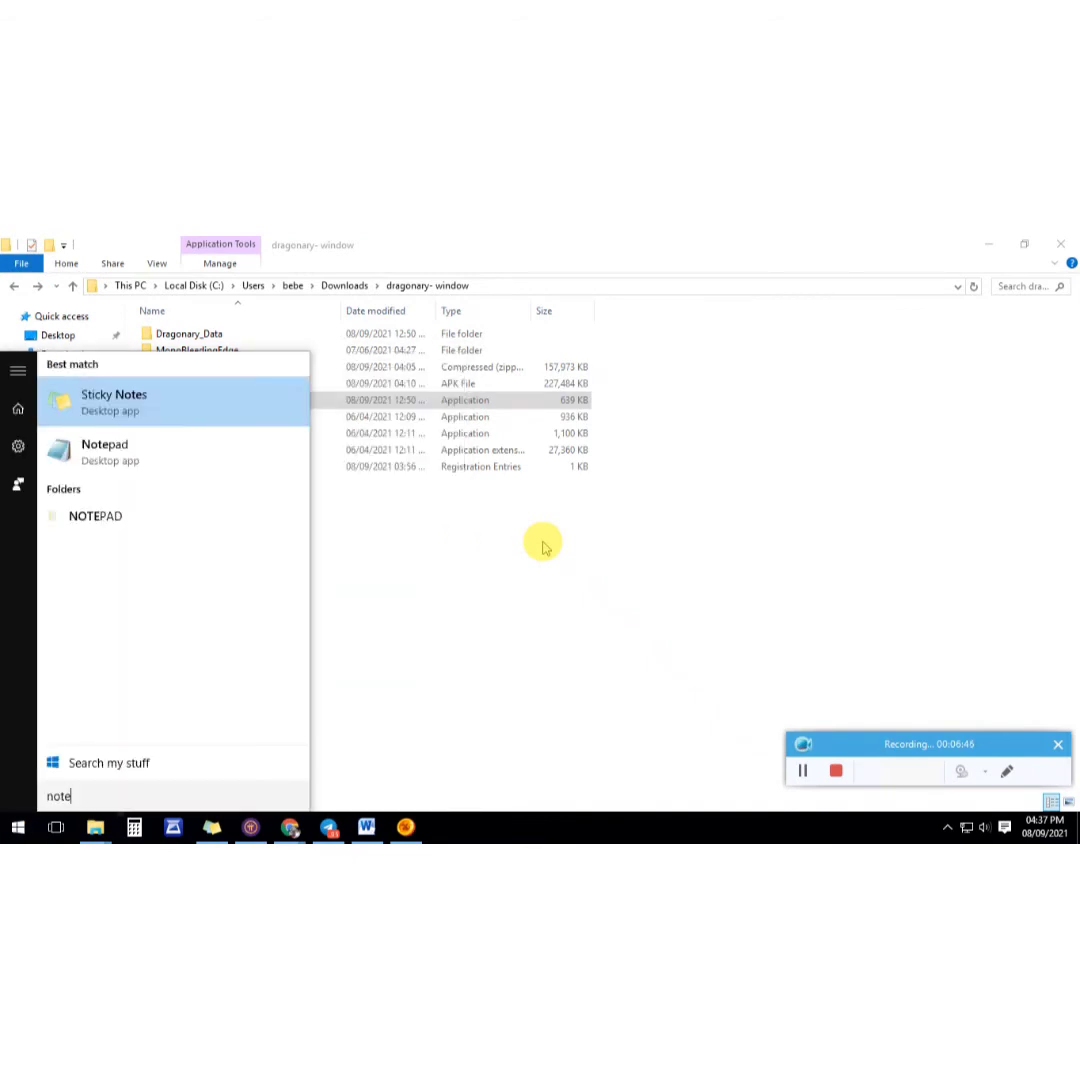
text(pad)
key(Return)
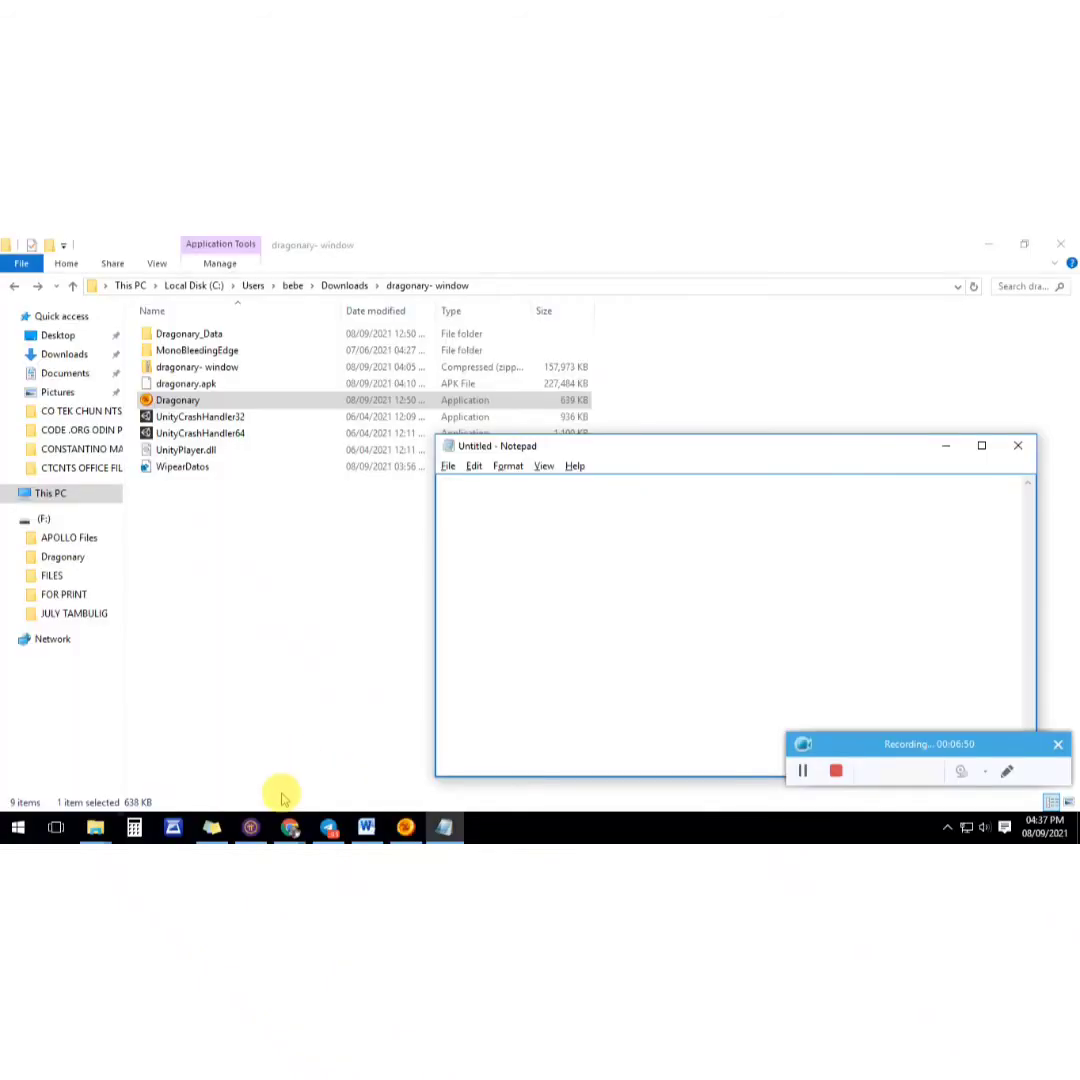
Step: Copy the note starting "Open the app then press Alt+Enter?" from the Facebook post into Notepad and highlight its key combination
mouse_move(289, 827)
click(372, 752)
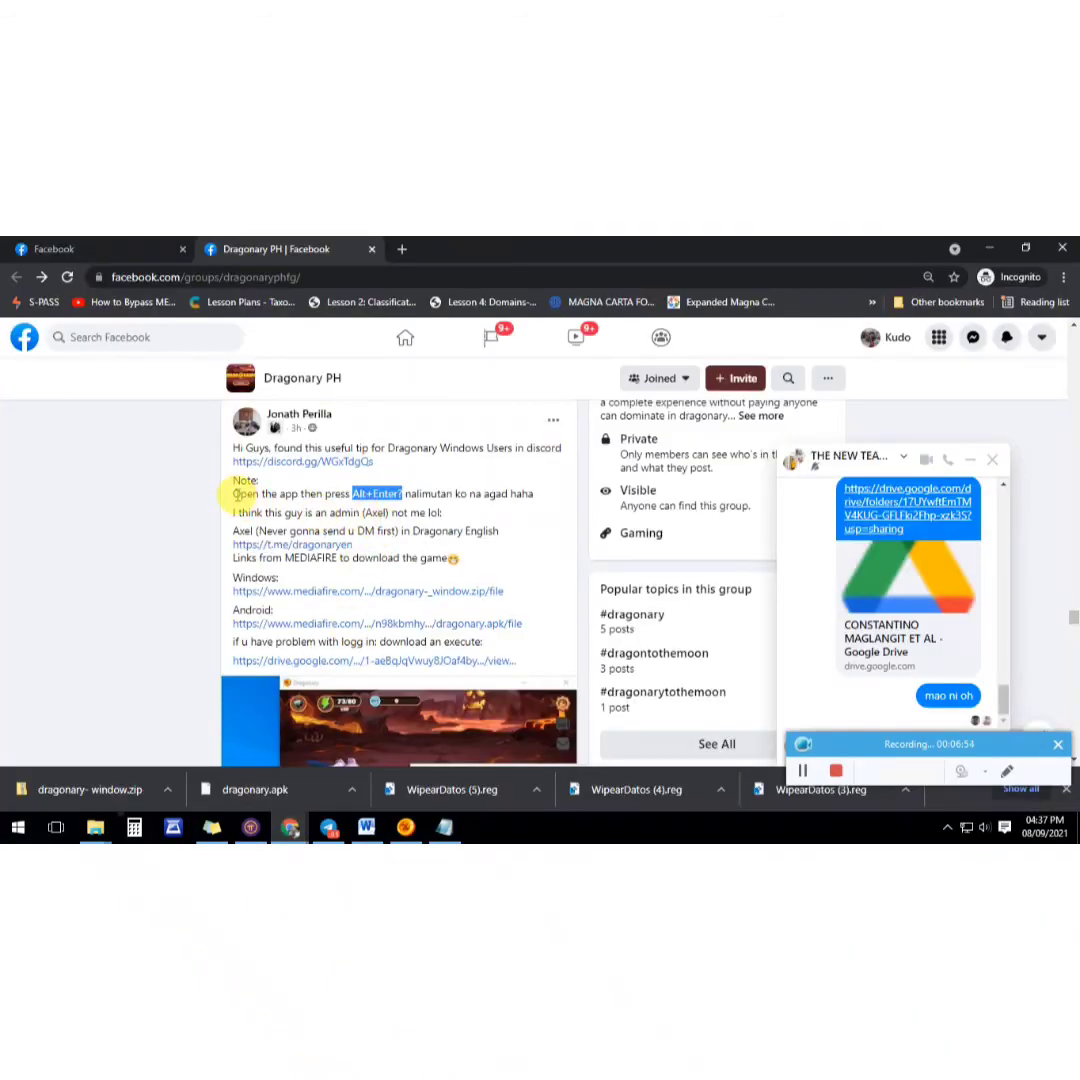
drag(230, 483, 537, 503)
click(444, 827)
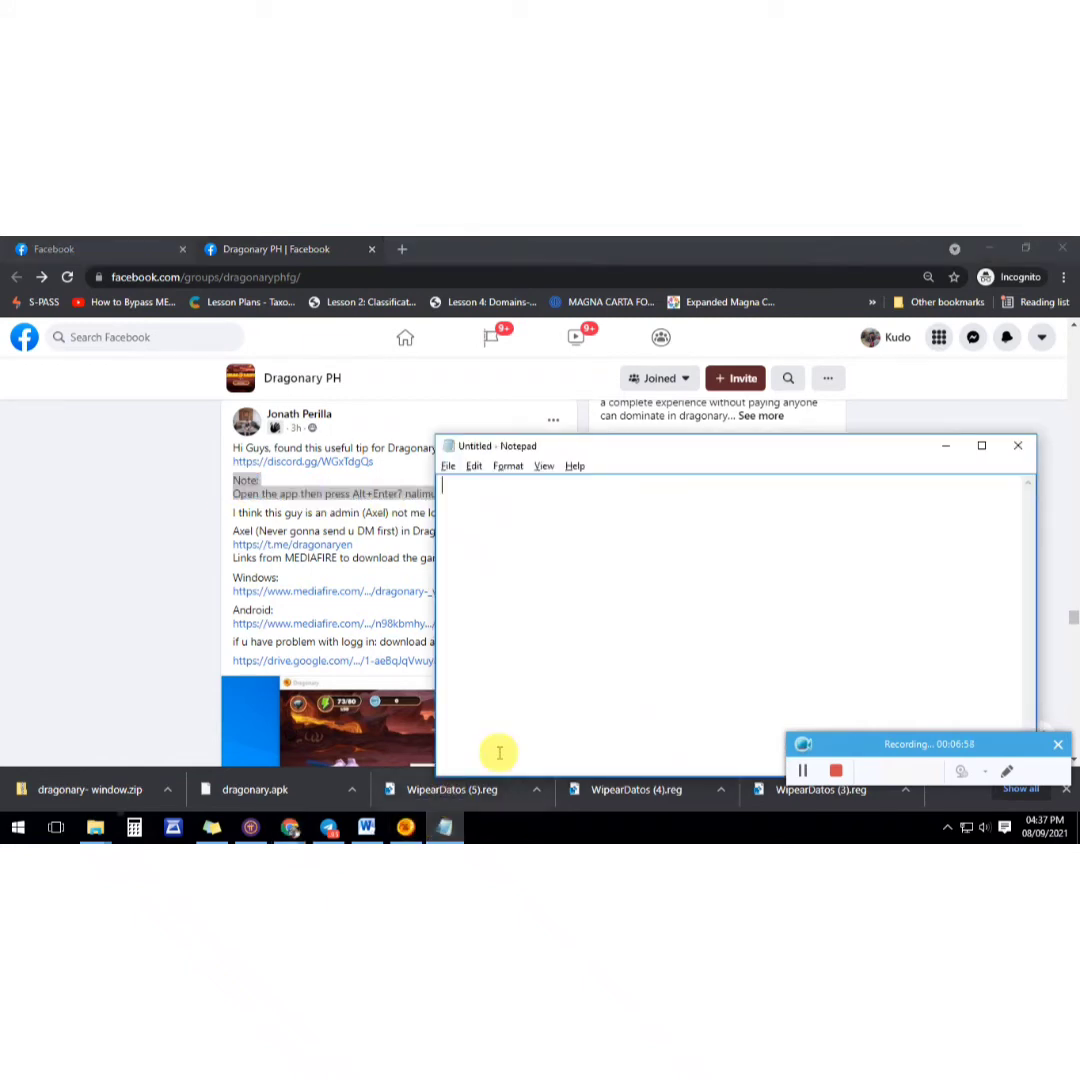
text(Note: Open the app then press Alt+Enter? nalimutan ko na agad haha)
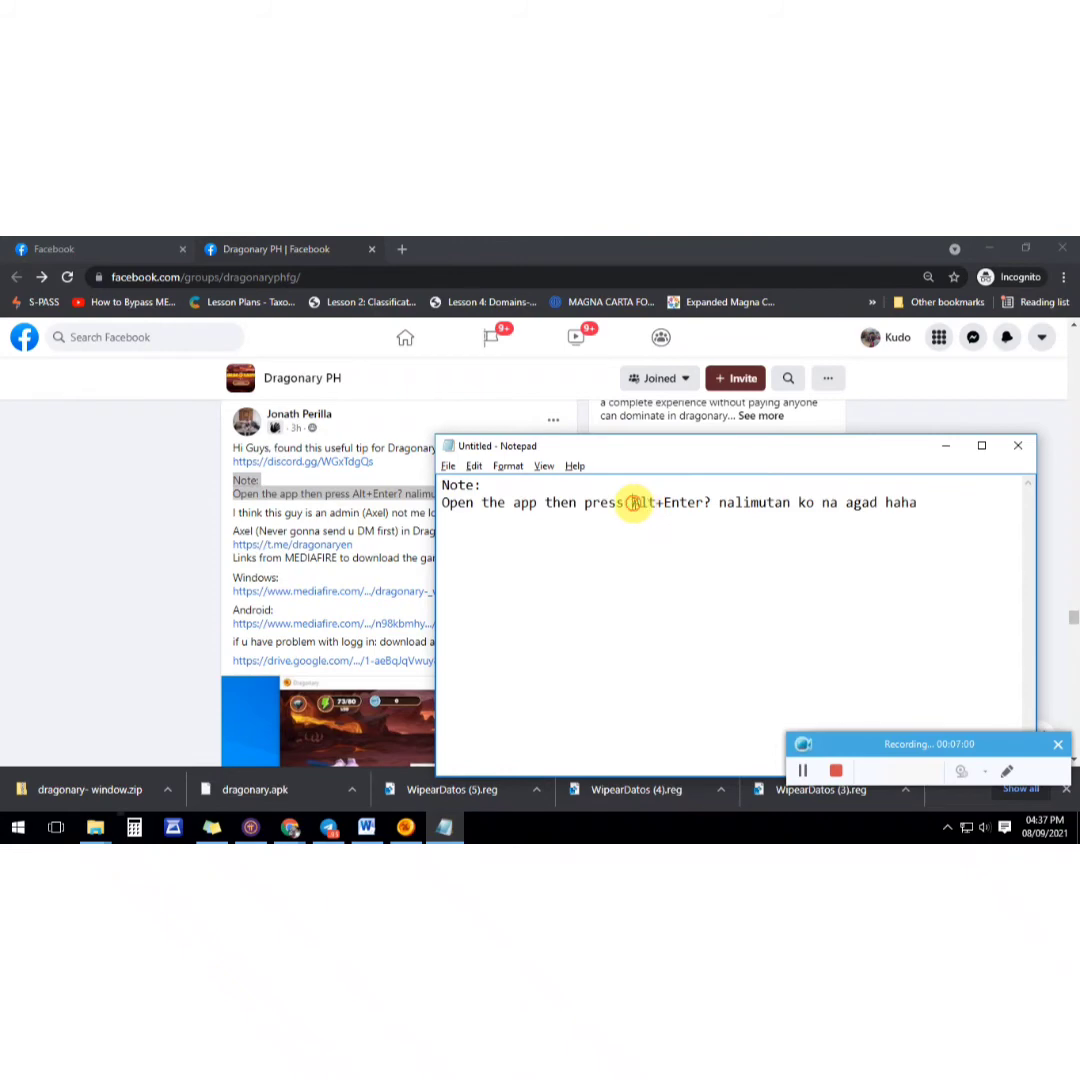
drag(632, 502, 703, 500)
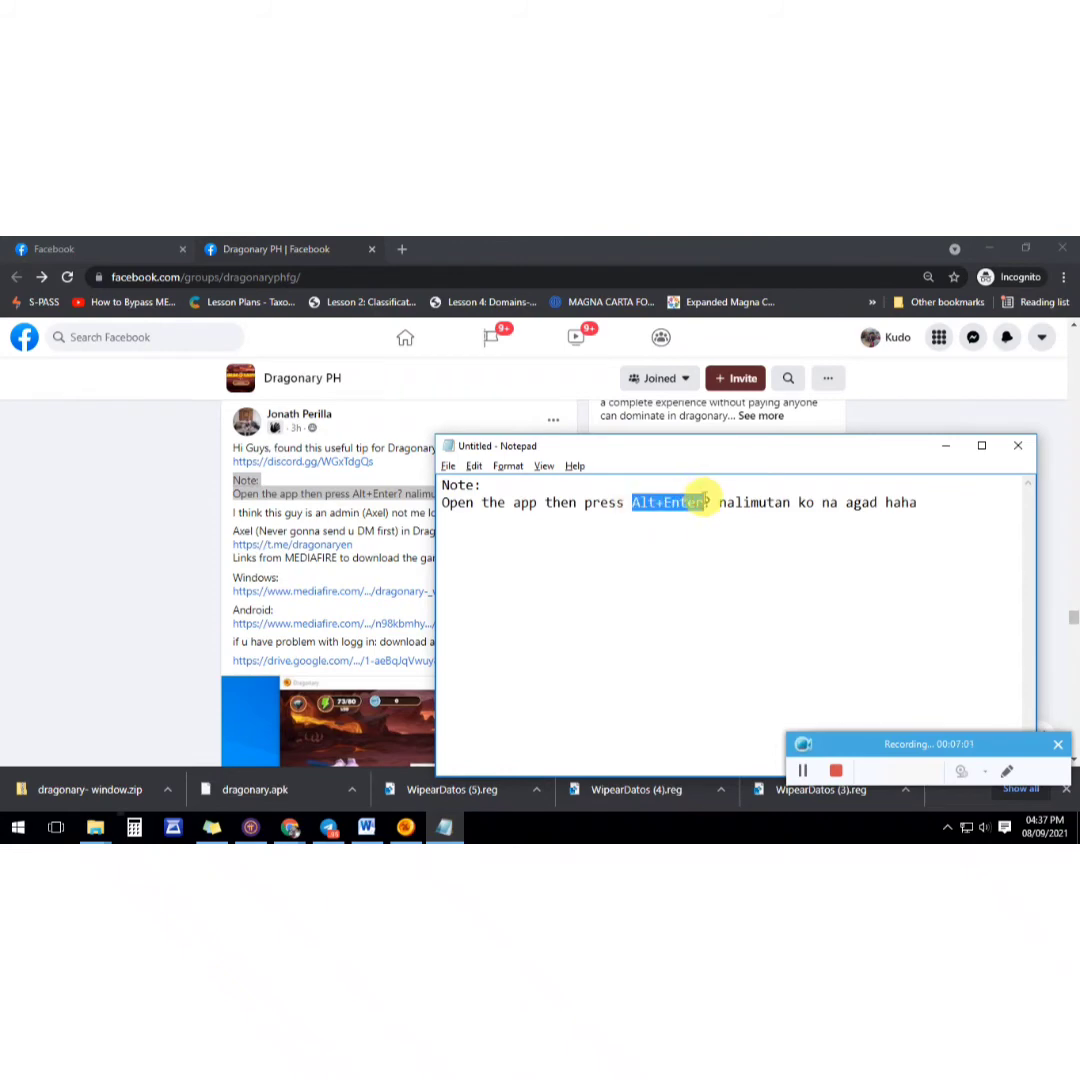
Step: Switch to Dragonary, change the game from full screen to windowed mode, and reposition its window on the desktop
click(405, 828)
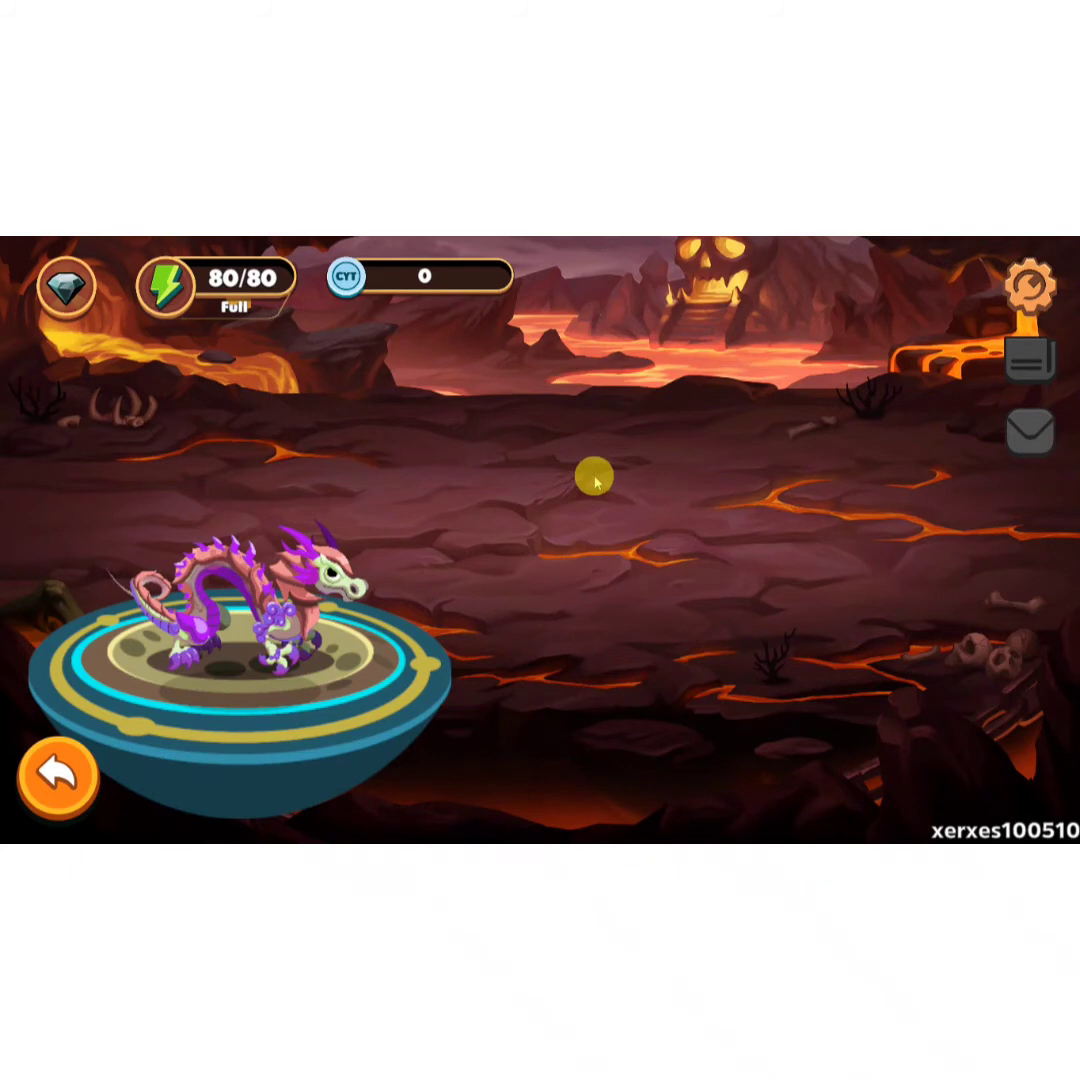
key(alt+Return)
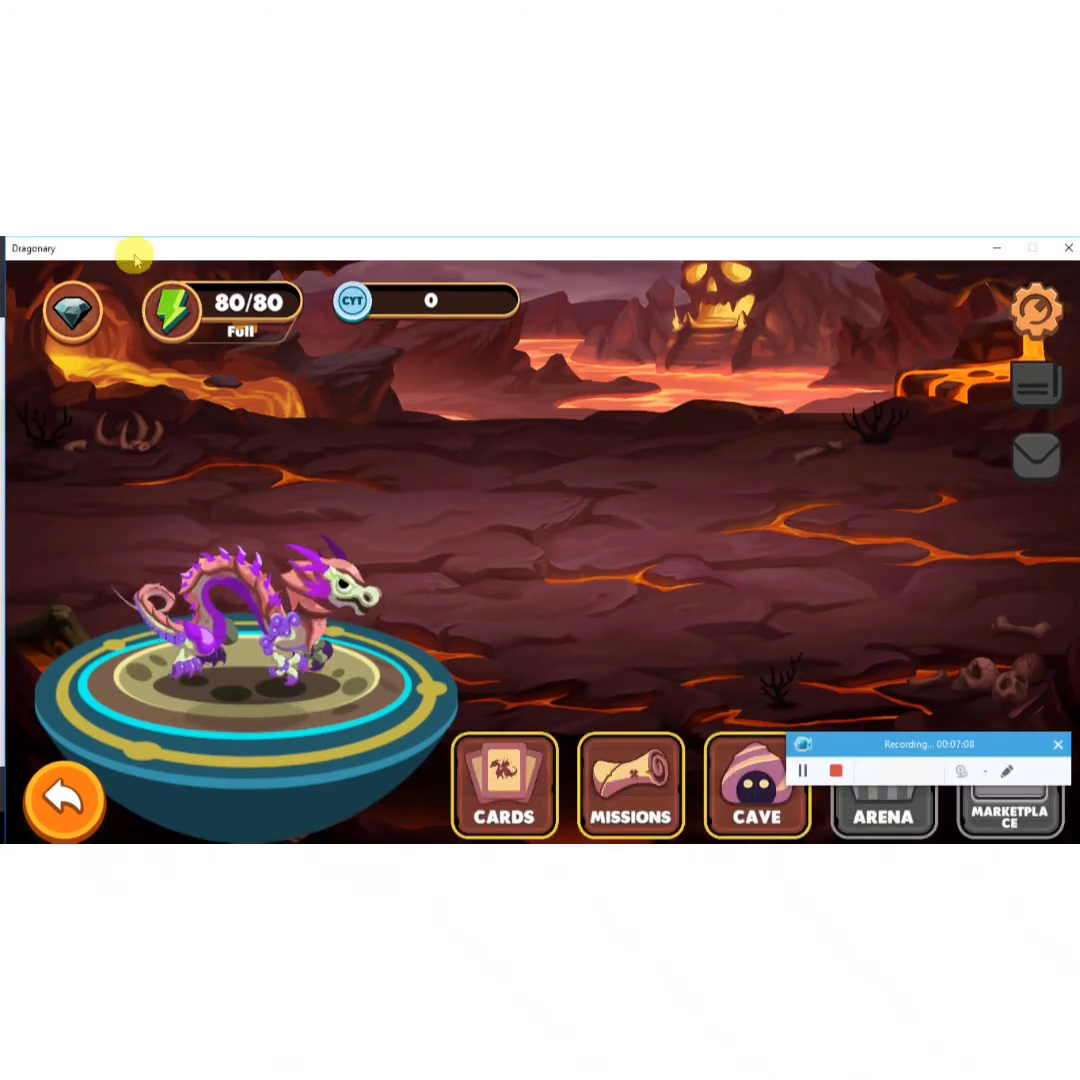
drag(108, 245, 161, 282)
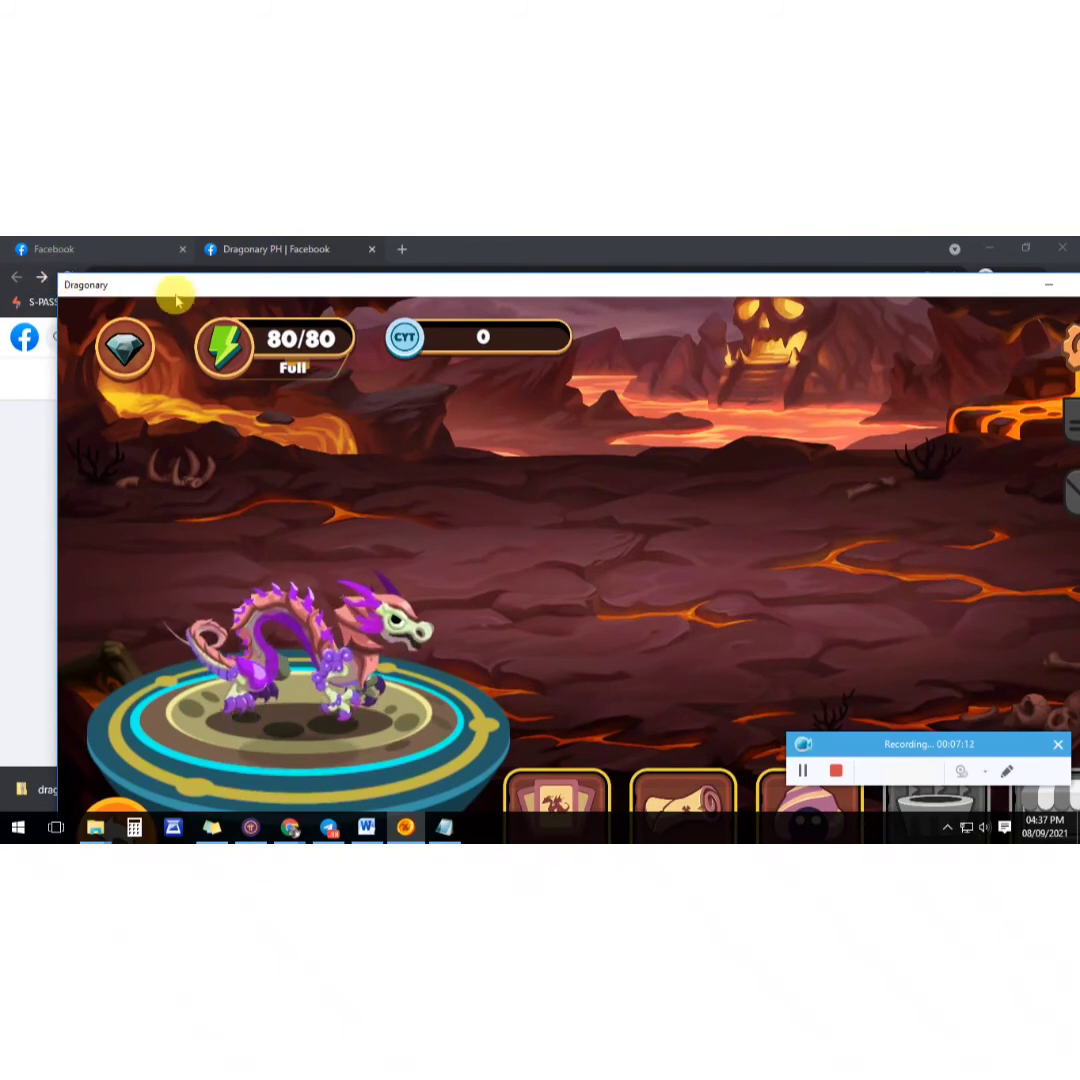
drag(164, 277, 62, 248)
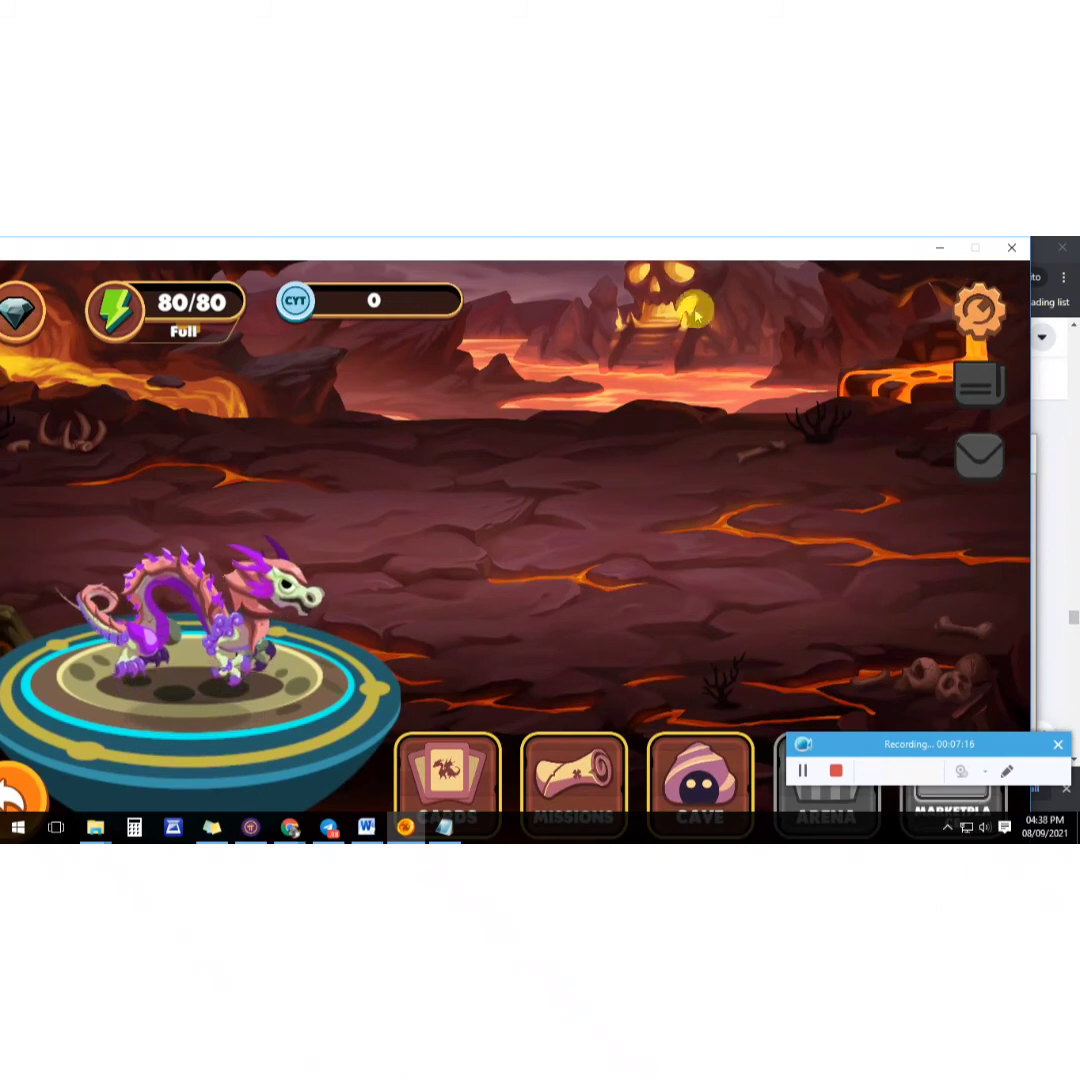
drag(547, 248, 472, 323)
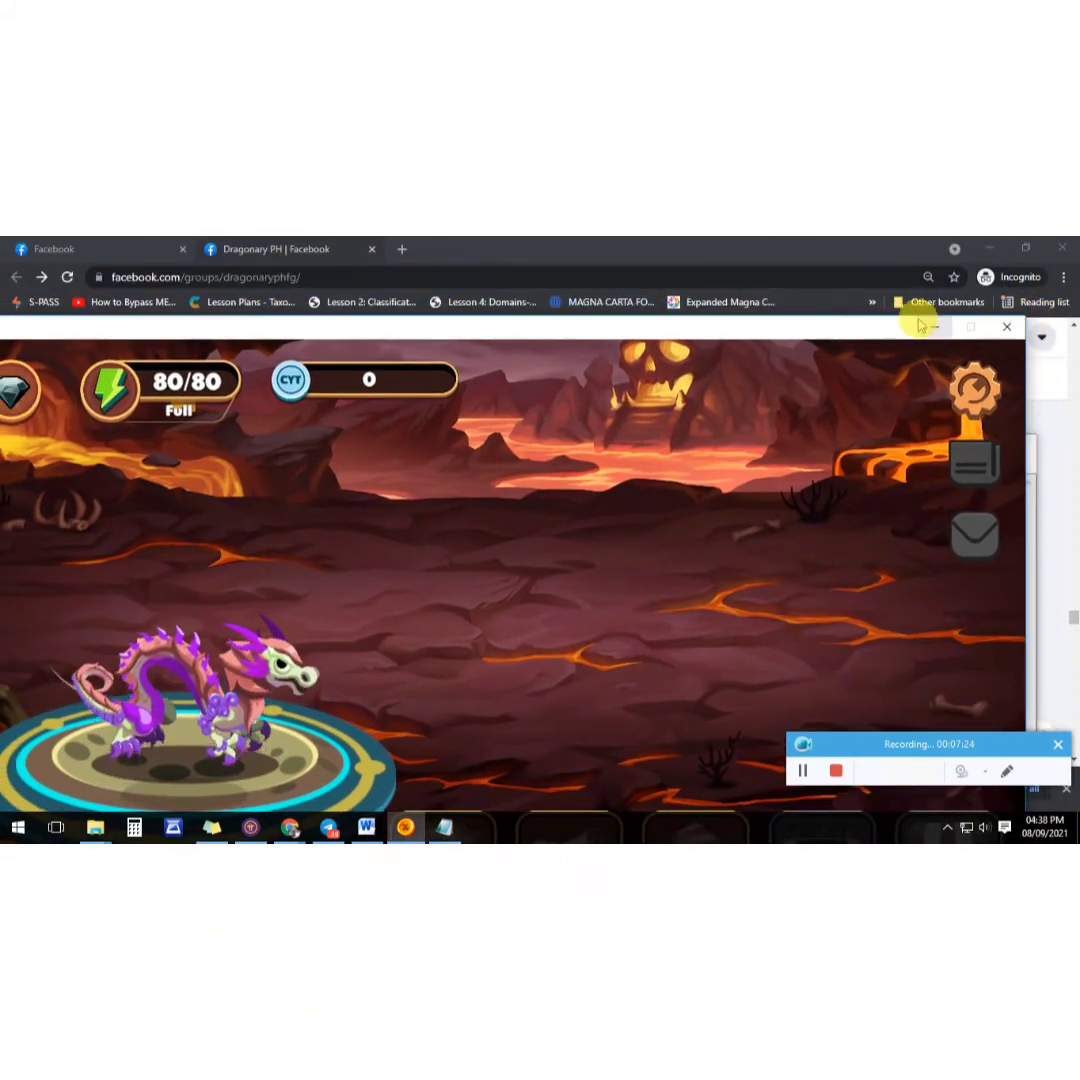
drag(749, 330, 783, 255)
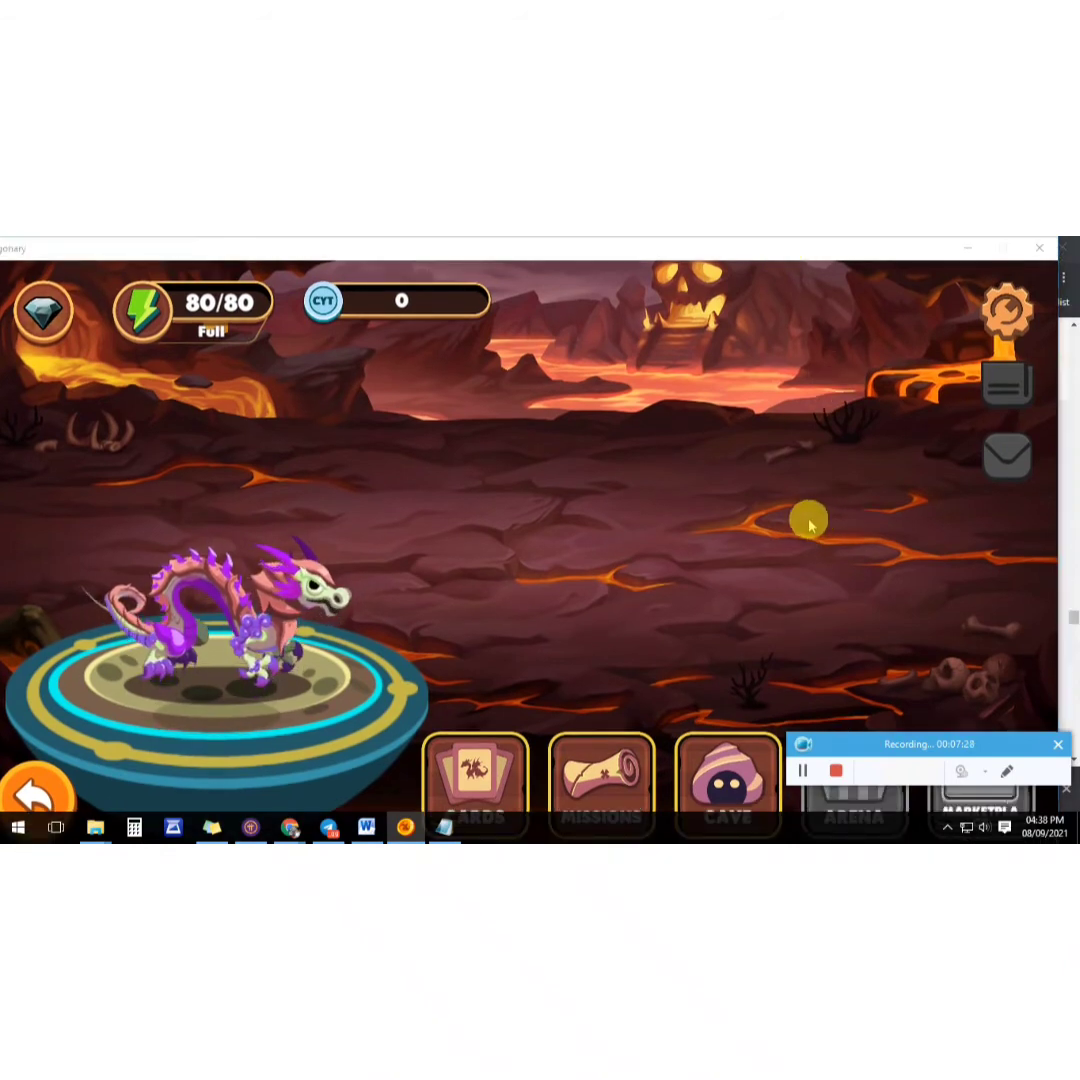
Step: Search Windows for "displ", open the Display settings, and go to the advanced display settings with the resolution option
key(super)
text(displ)
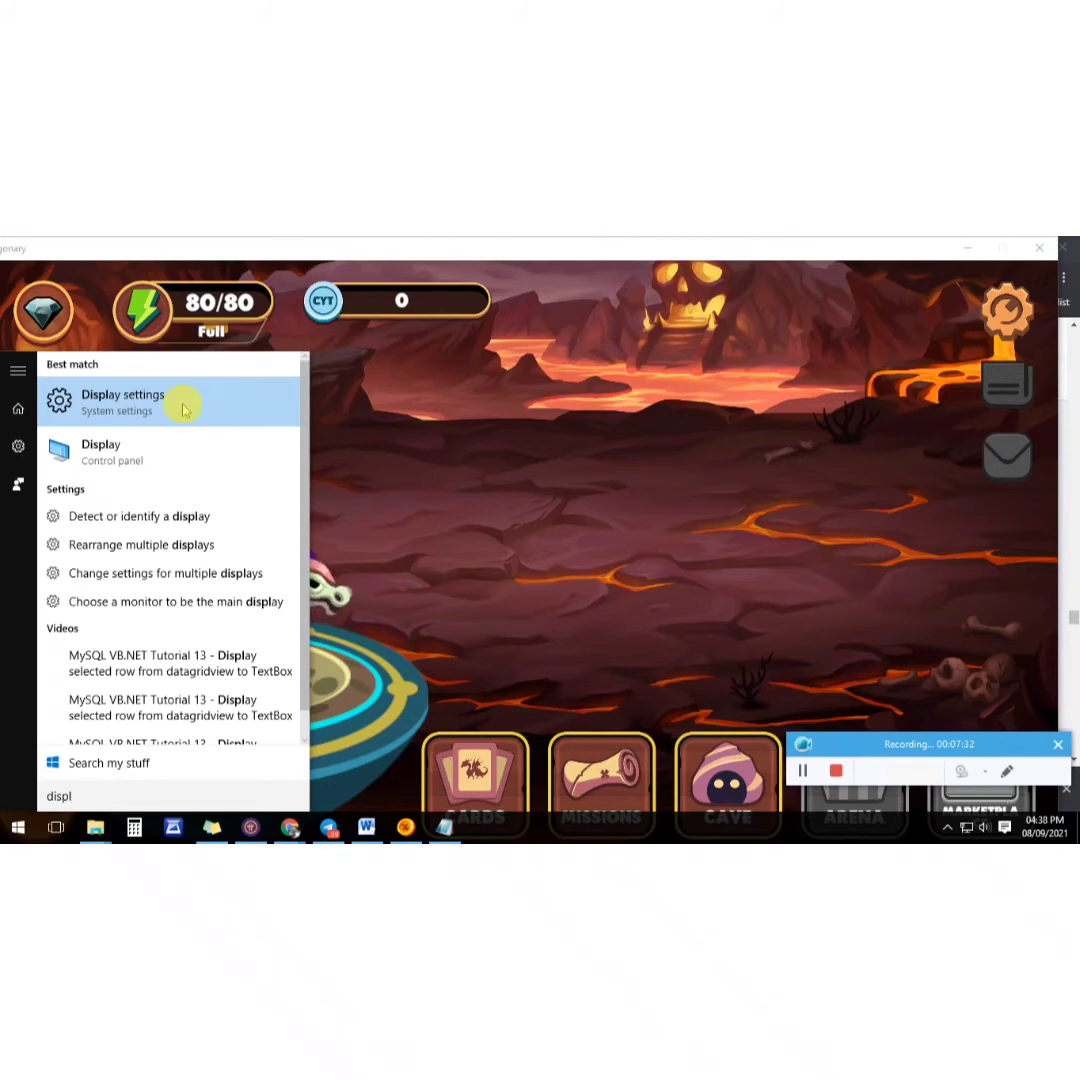
click(226, 428)
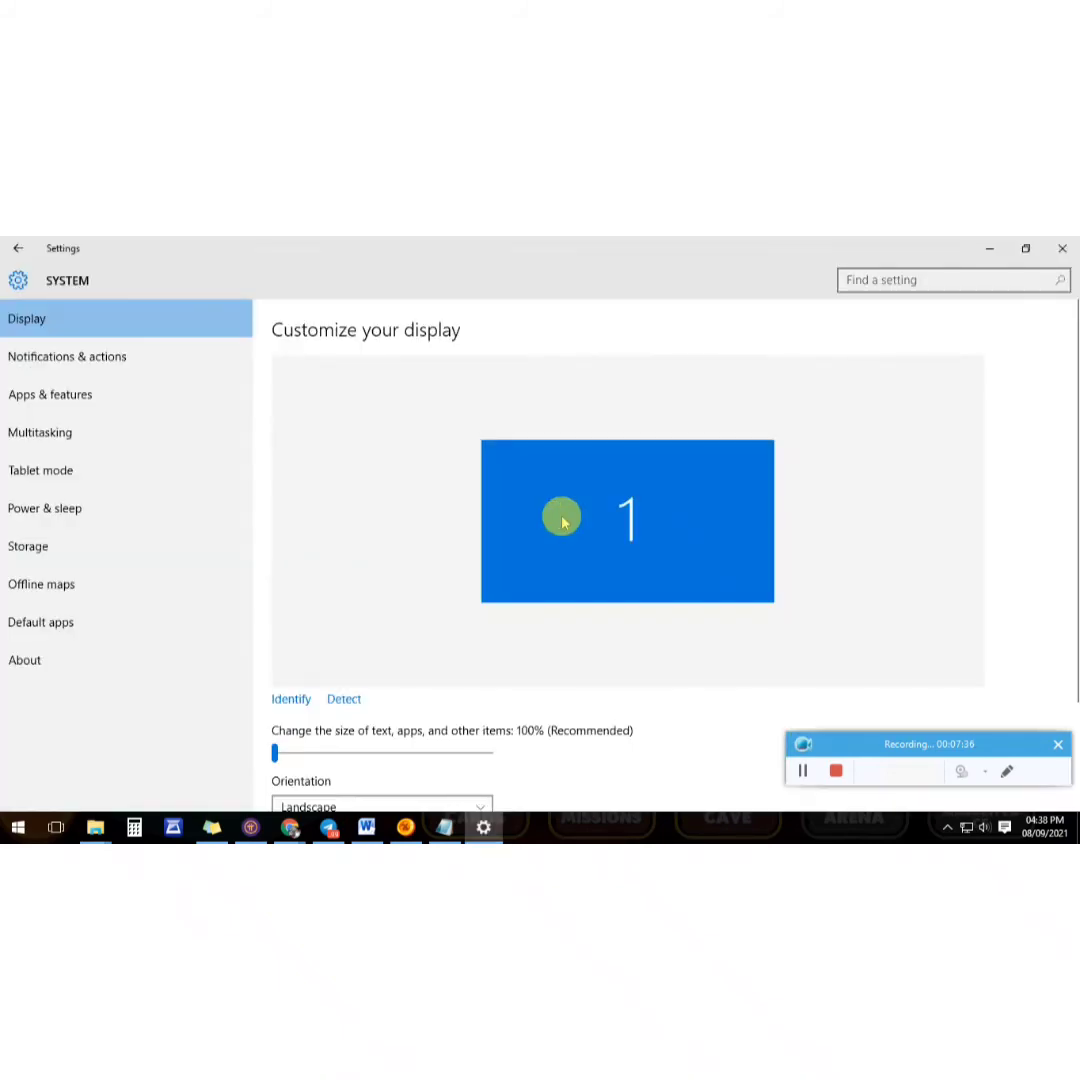
scroll(840, 553, down, 2)
scroll(840, 556, down, 1)
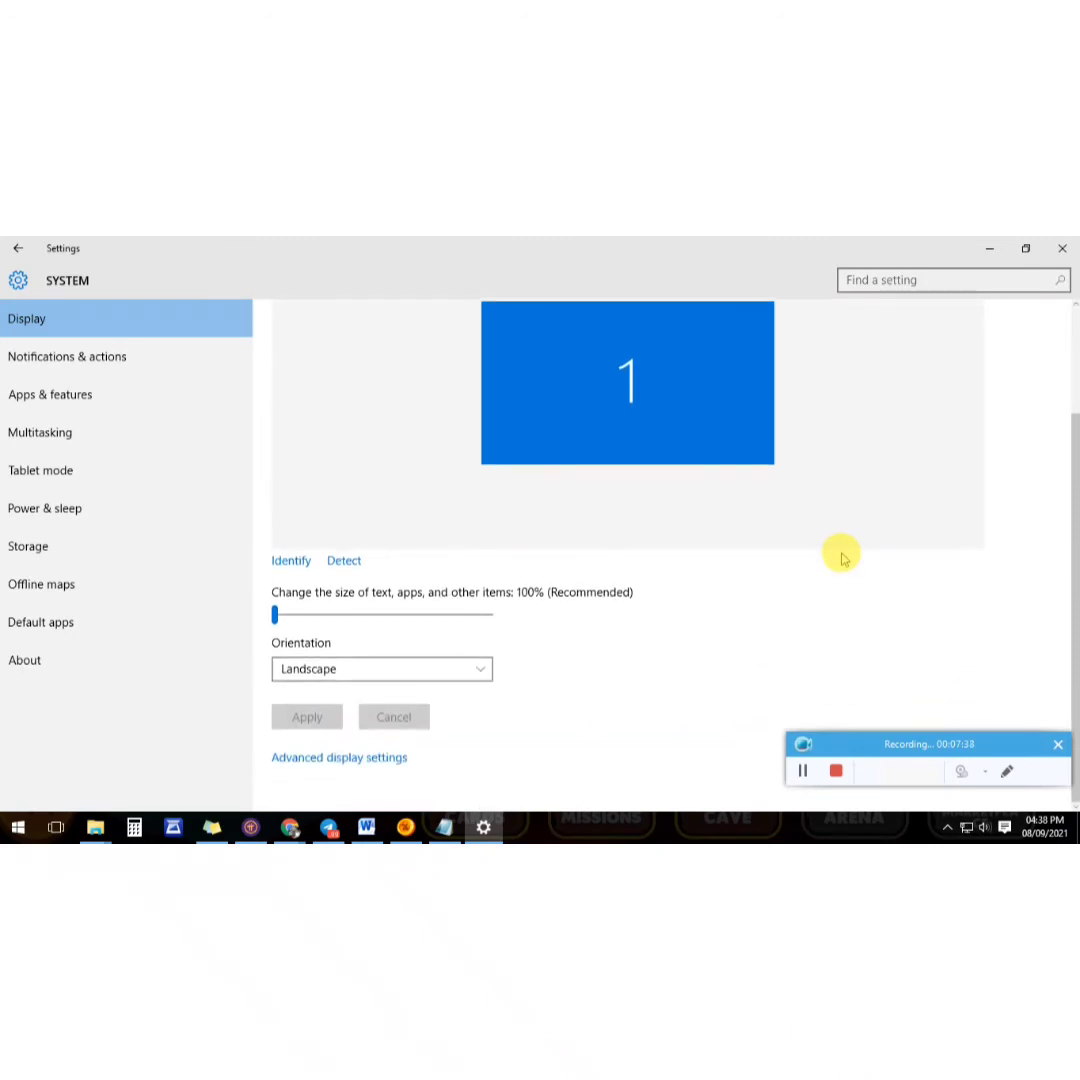
click(373, 760)
scroll(330, 650, down, 3)
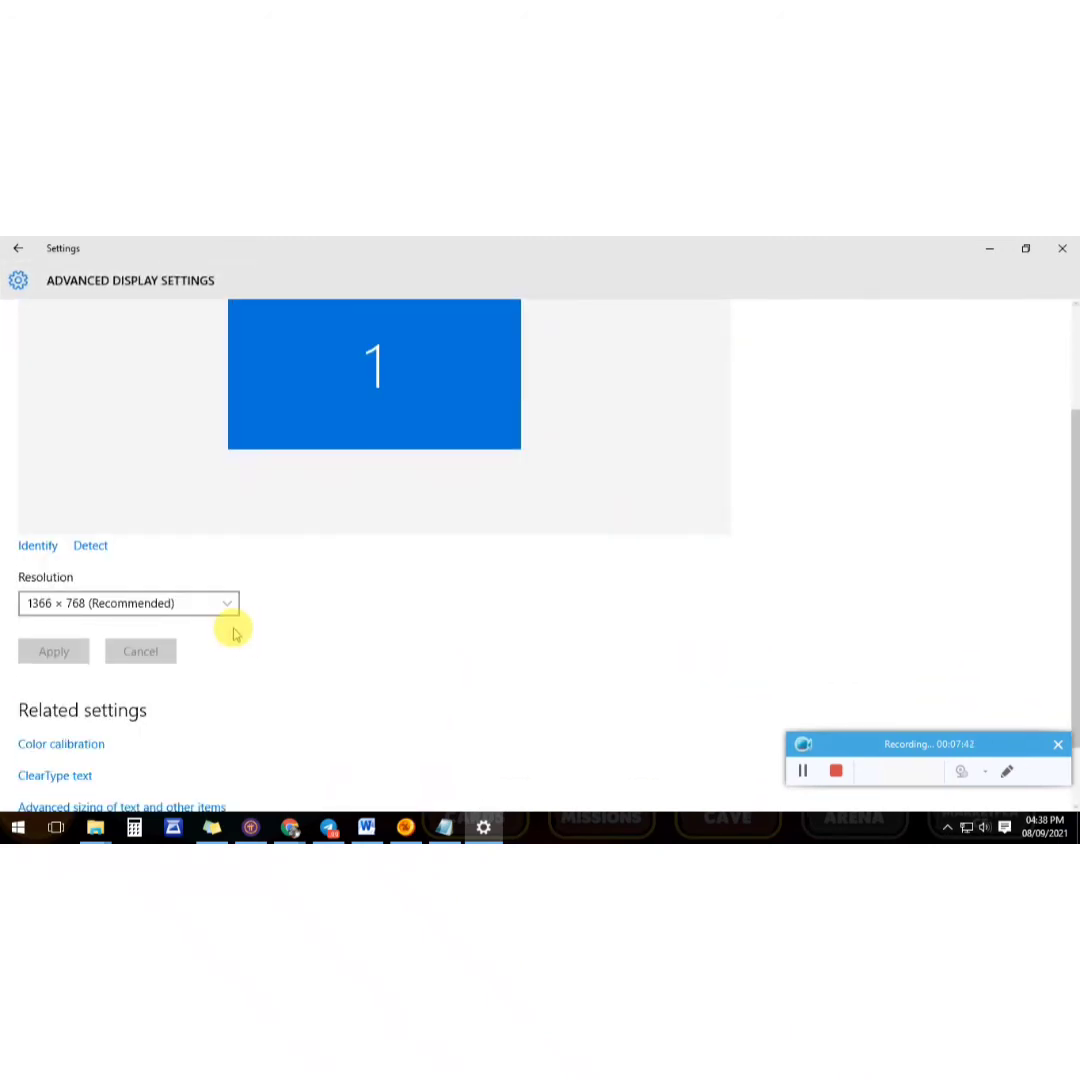
Step: Set the screen resolution to 1360 × 768 and keep the change, then switch to Dragonary and reposition its window
click(218, 606)
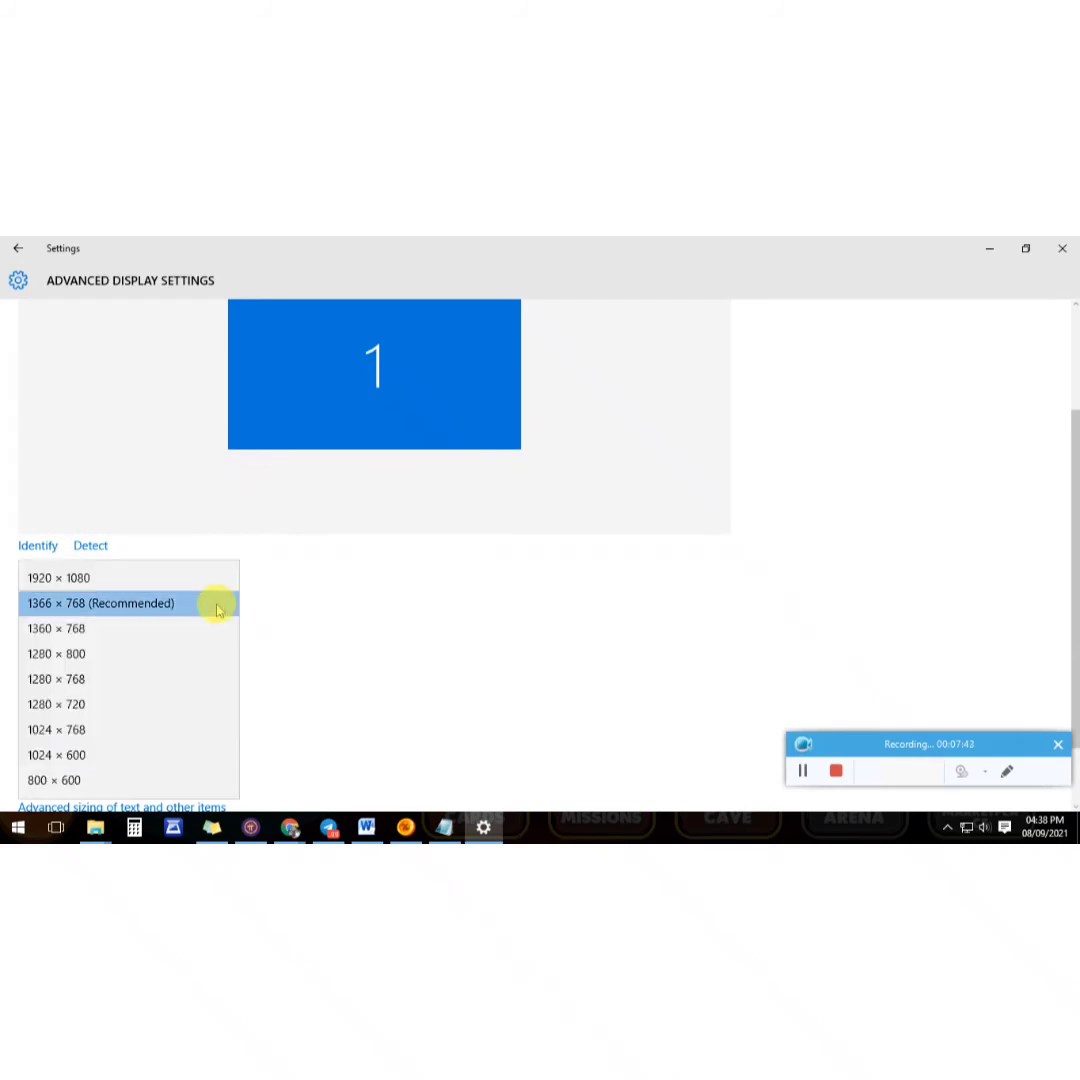
click(92, 628)
click(56, 652)
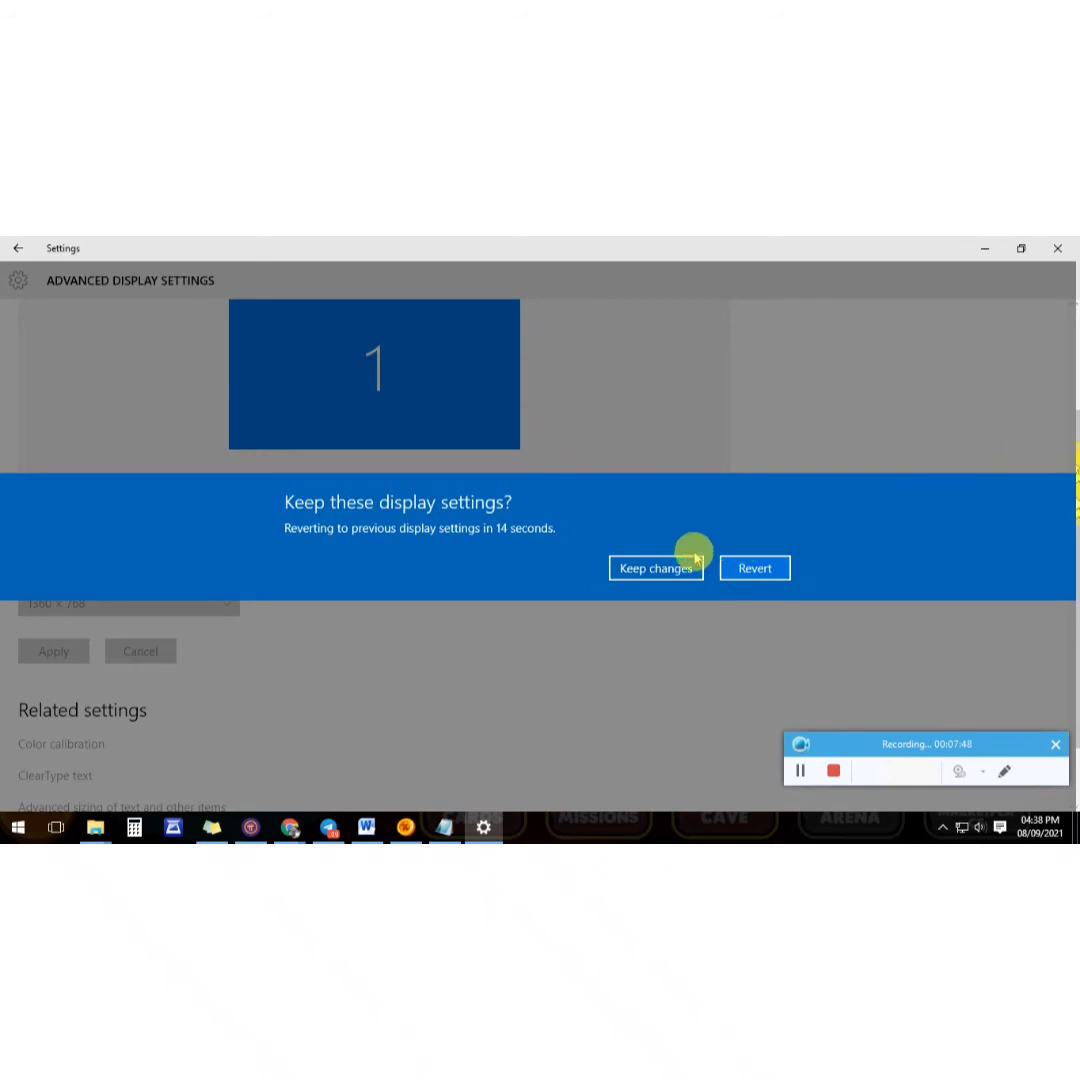
click(656, 568)
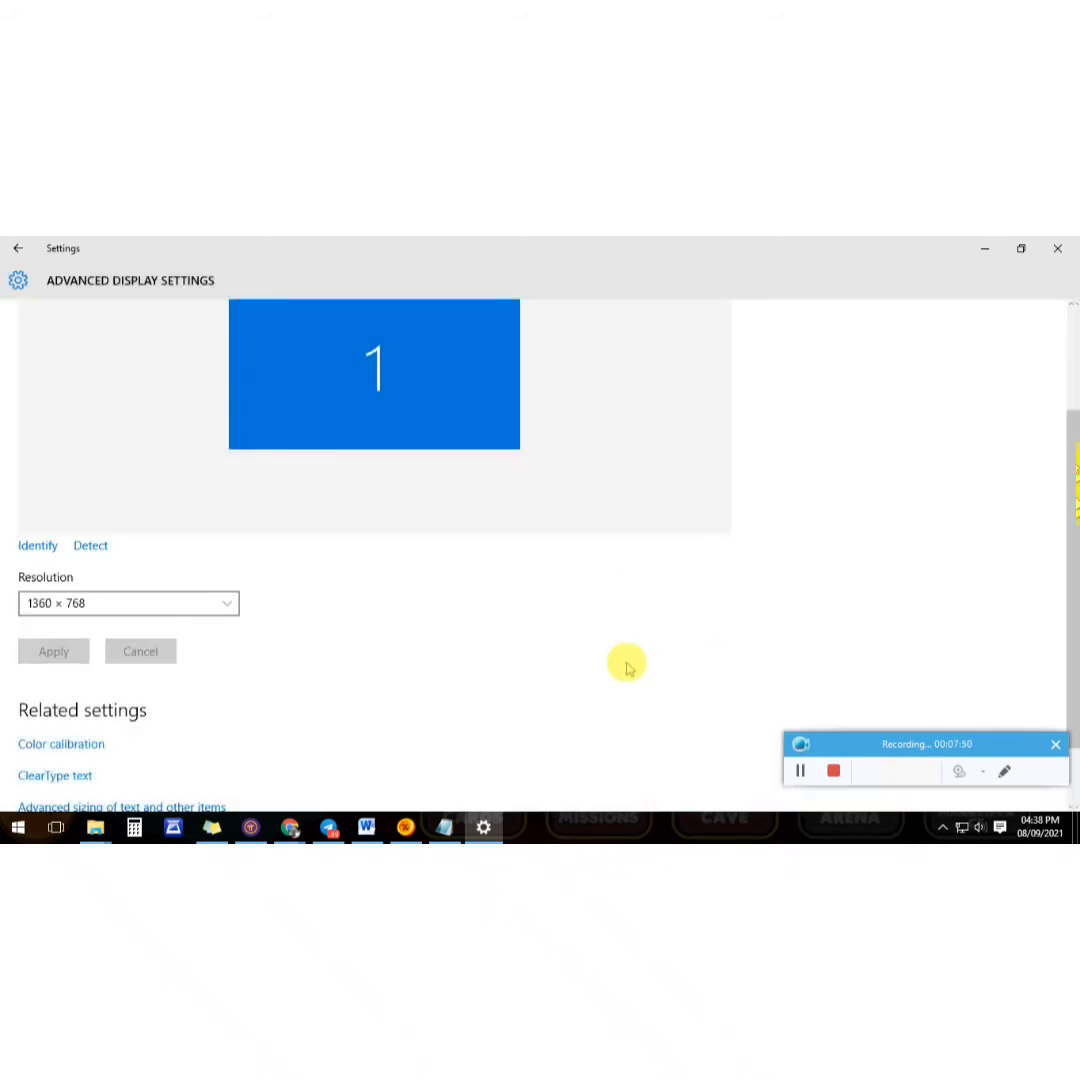
click(405, 827)
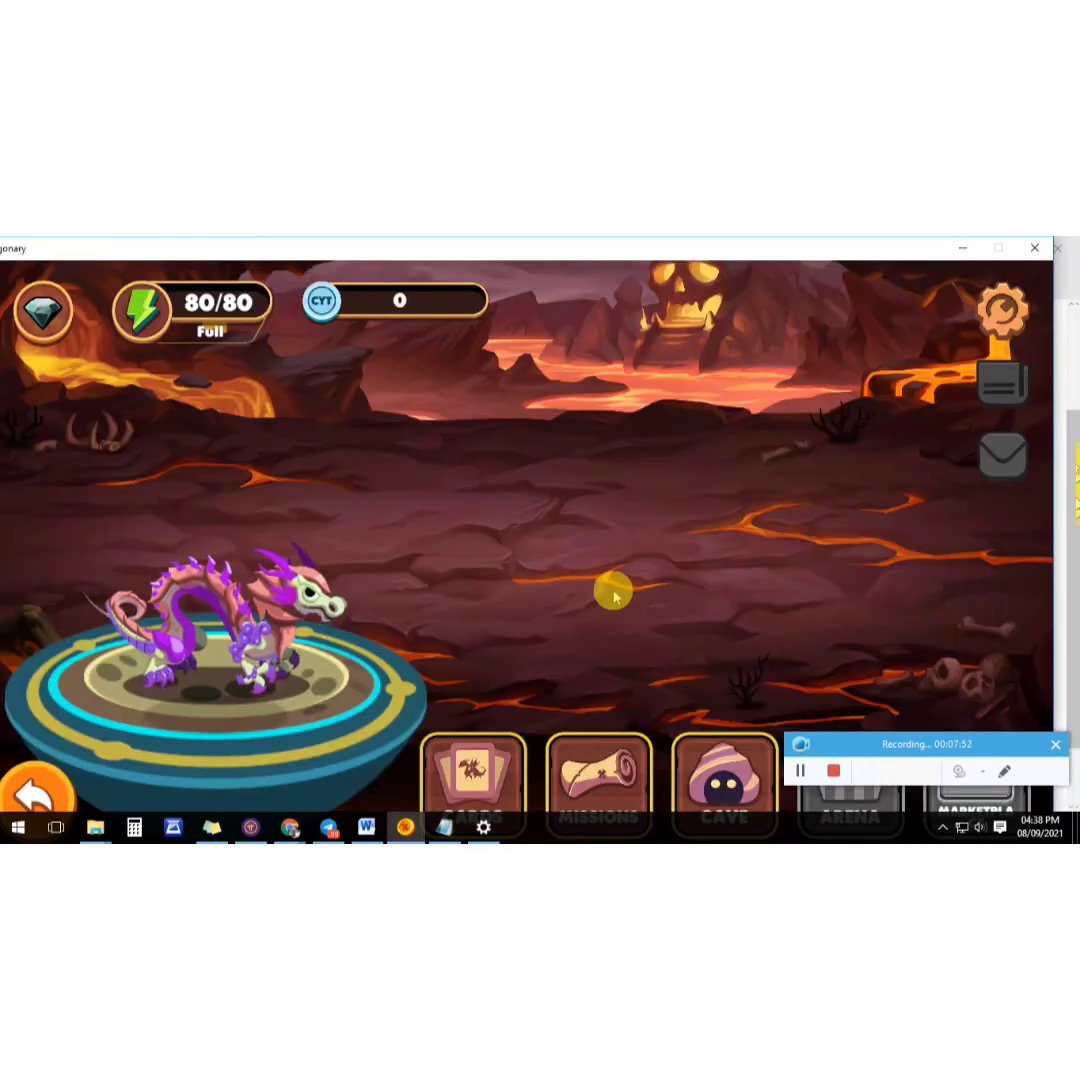
drag(690, 246, 776, 243)
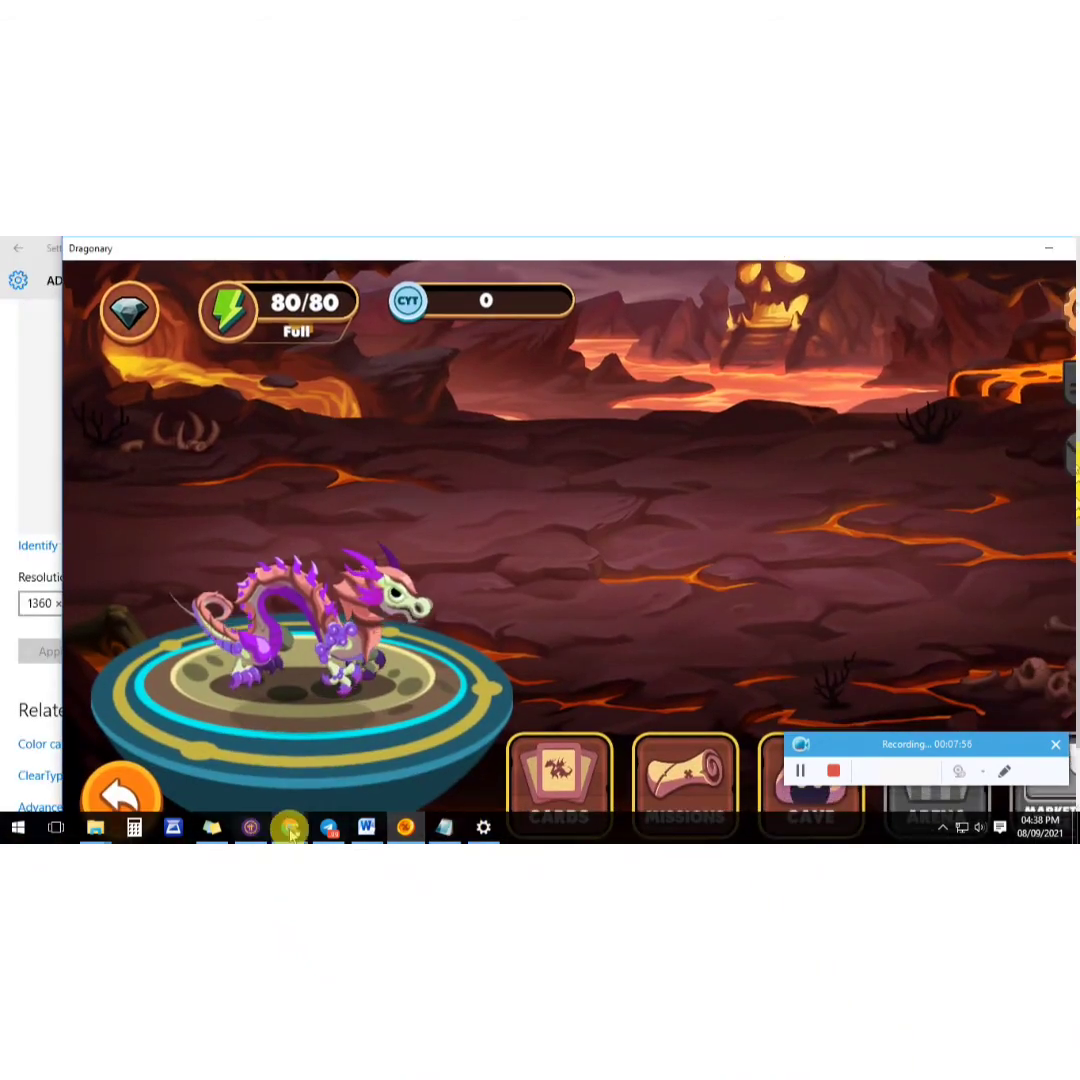
Step: Switch to the Dragonary PH Facebook group in Chrome and read the post's comments for advice on windowed mode and screen resolution
mouse_move(289, 827)
click(375, 760)
scroll(410, 622, down, 6)
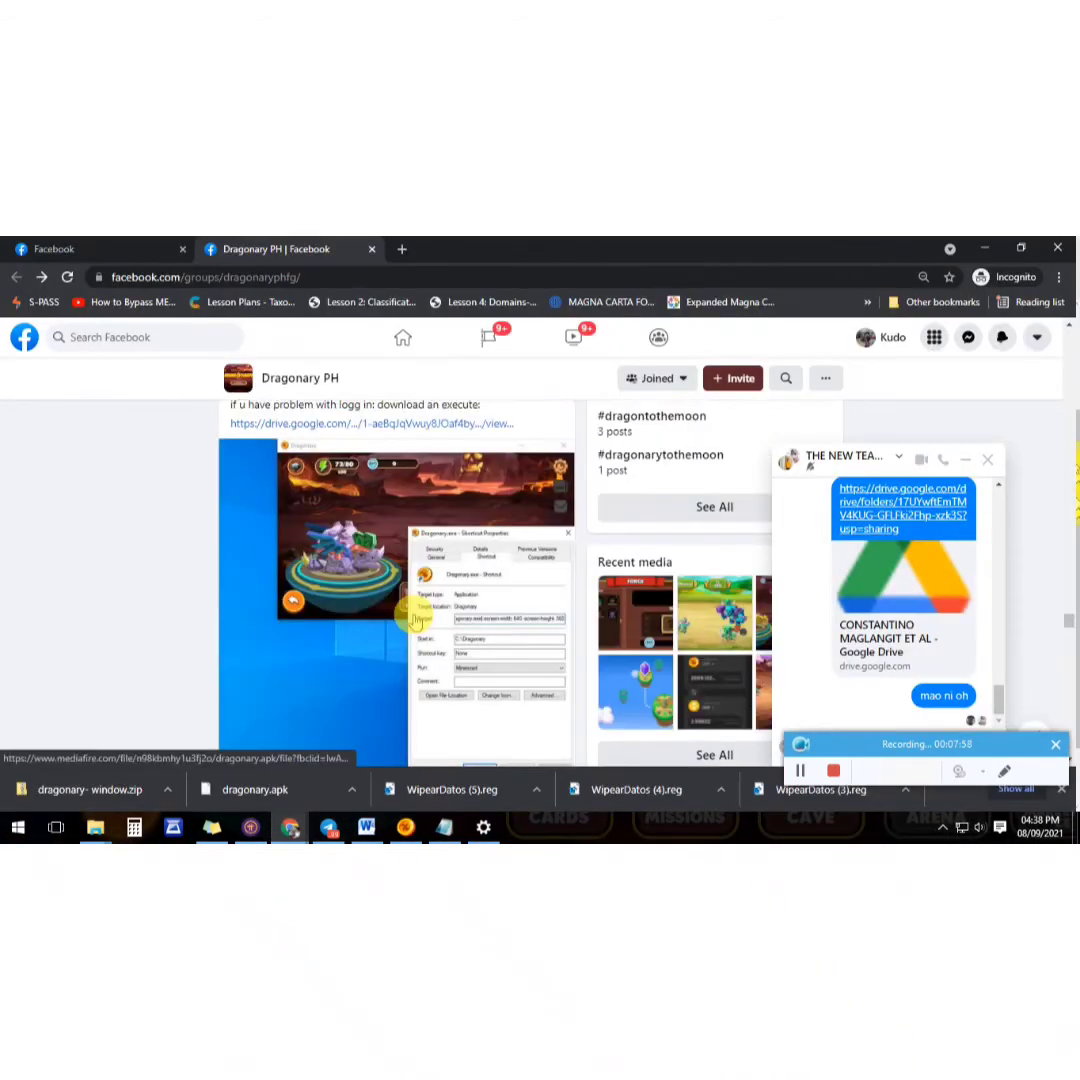
scroll(415, 618, down, 3)
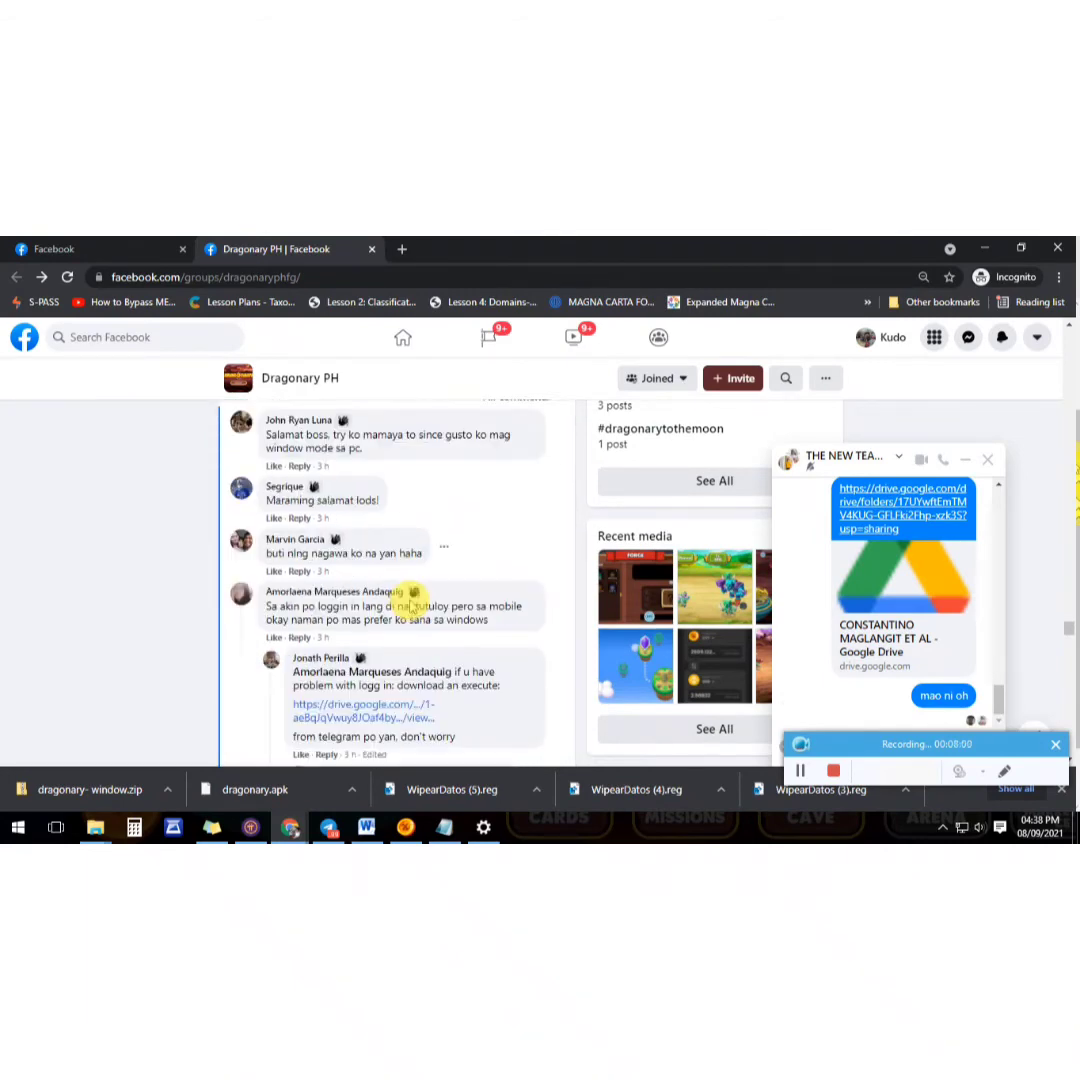
scroll(415, 600, down, 5)
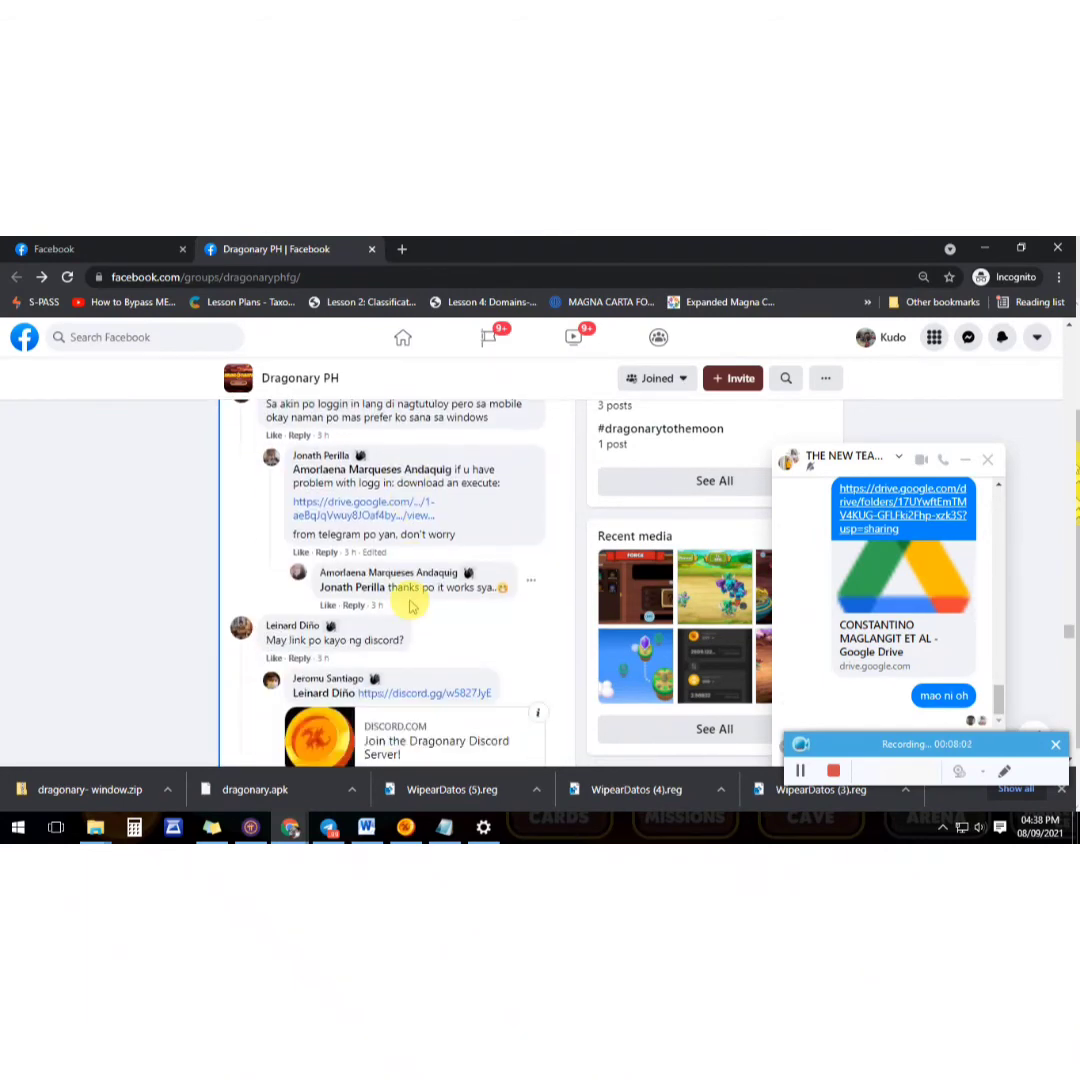
scroll(410, 605, down, 8)
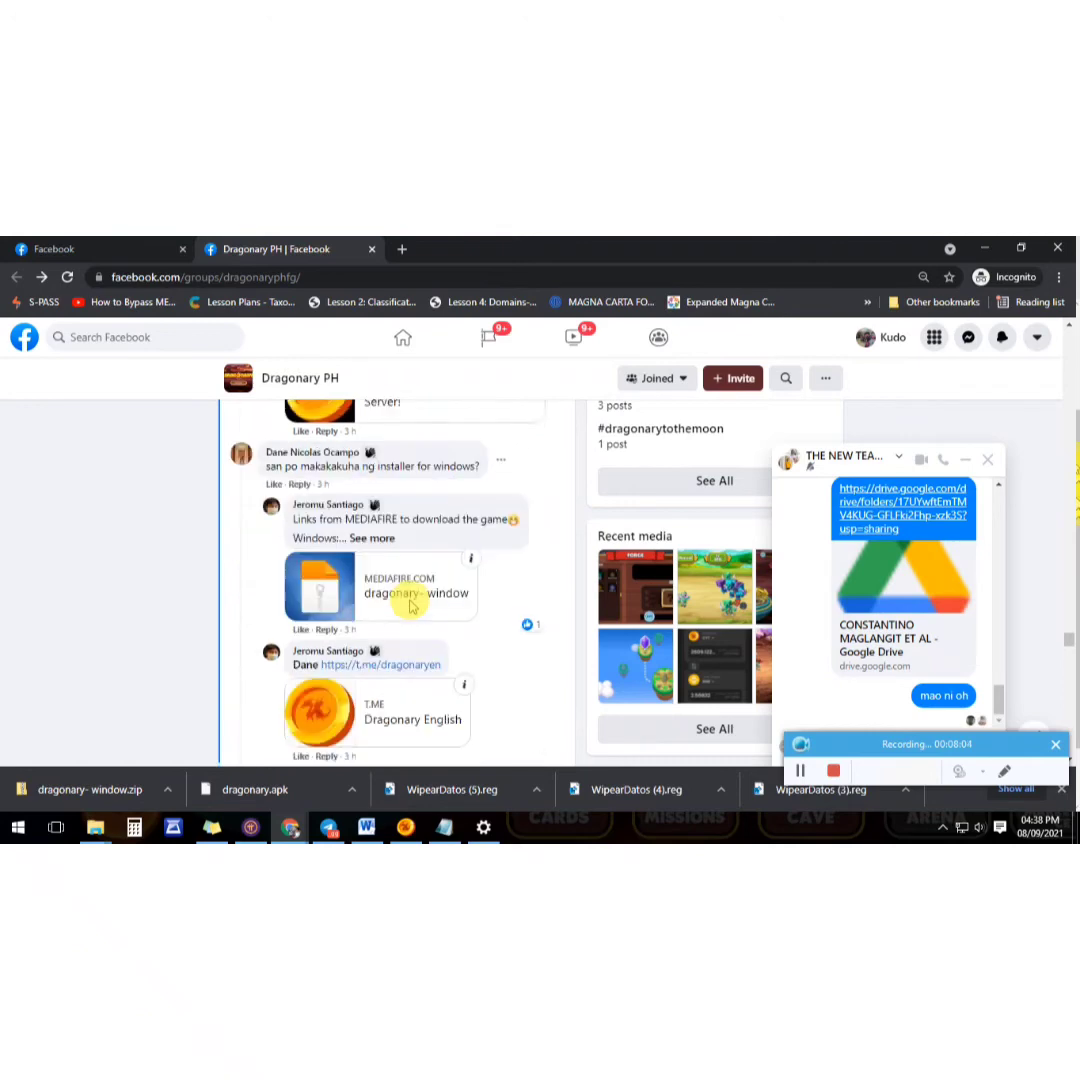
scroll(410, 605, down, 5)
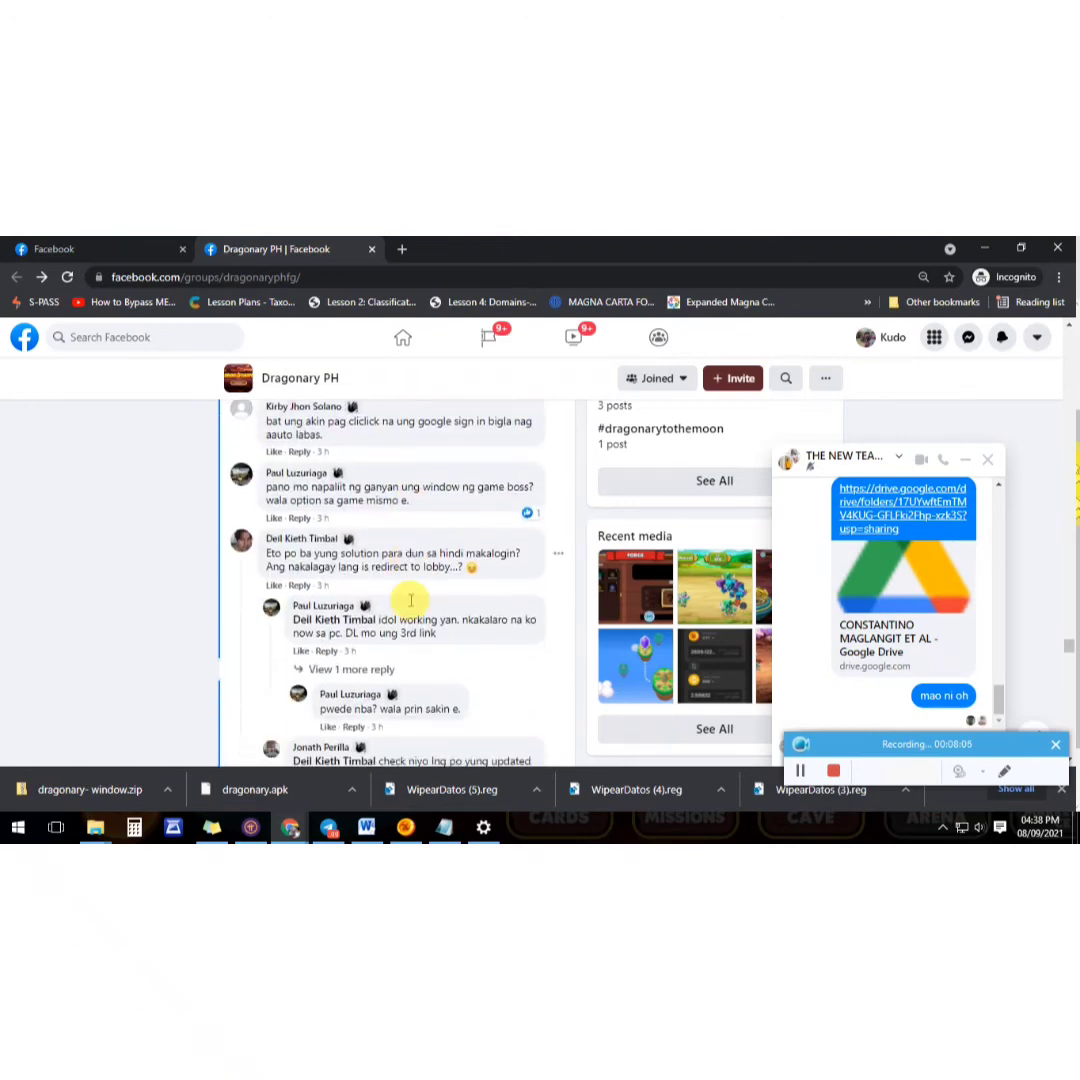
scroll(410, 605, down, 1)
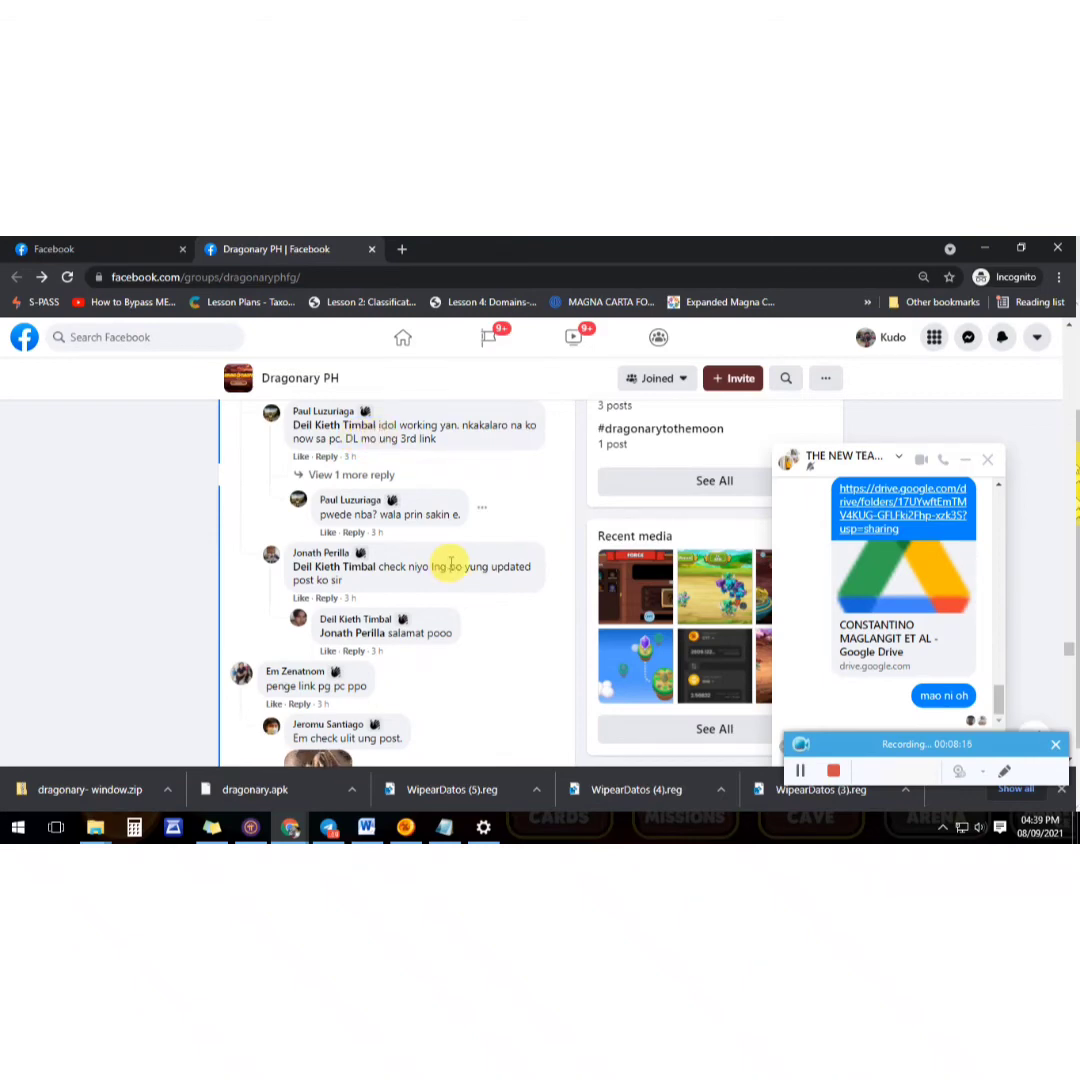
scroll(450, 565, down, 6)
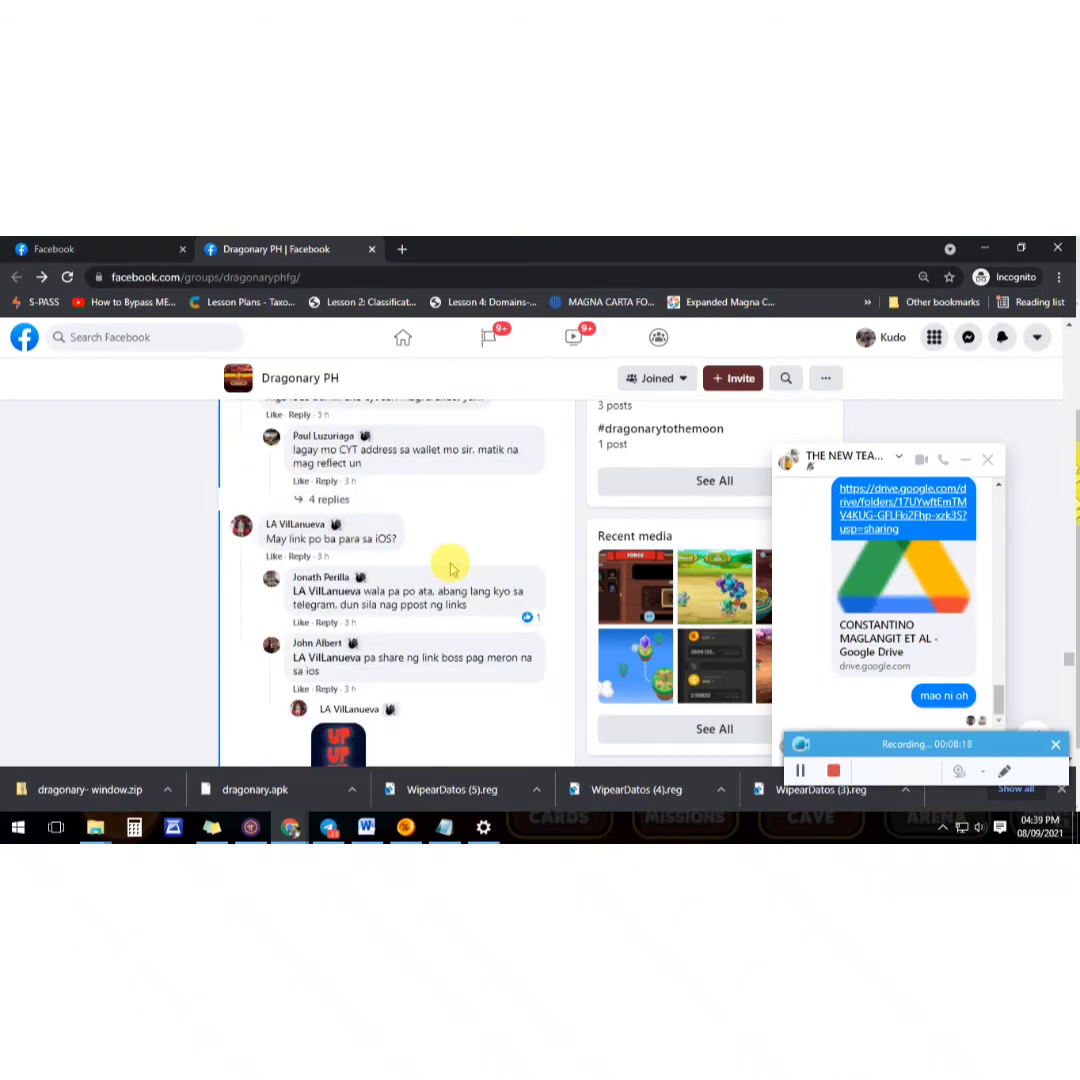
scroll(450, 568, down, 6)
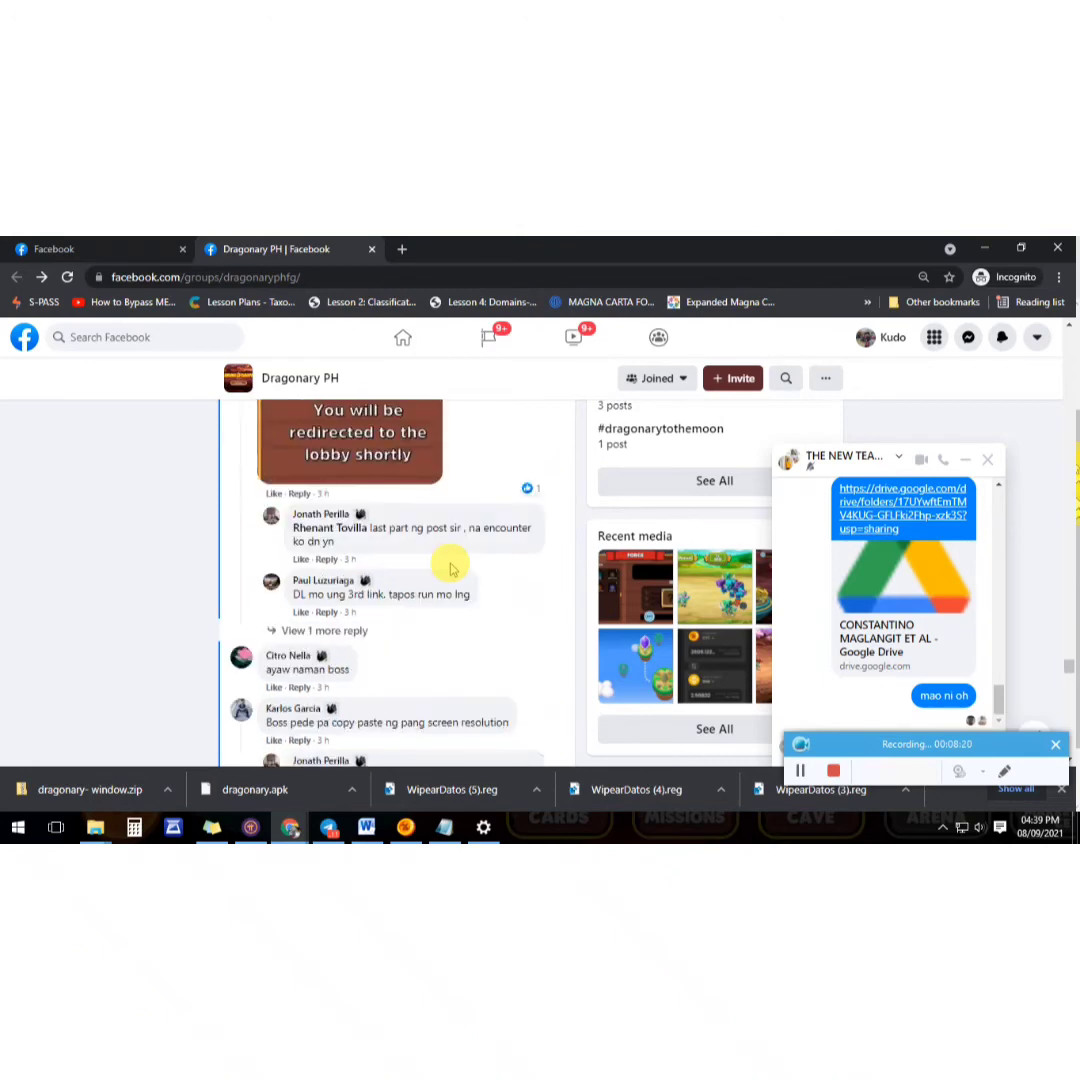
scroll(450, 568, down, 3)
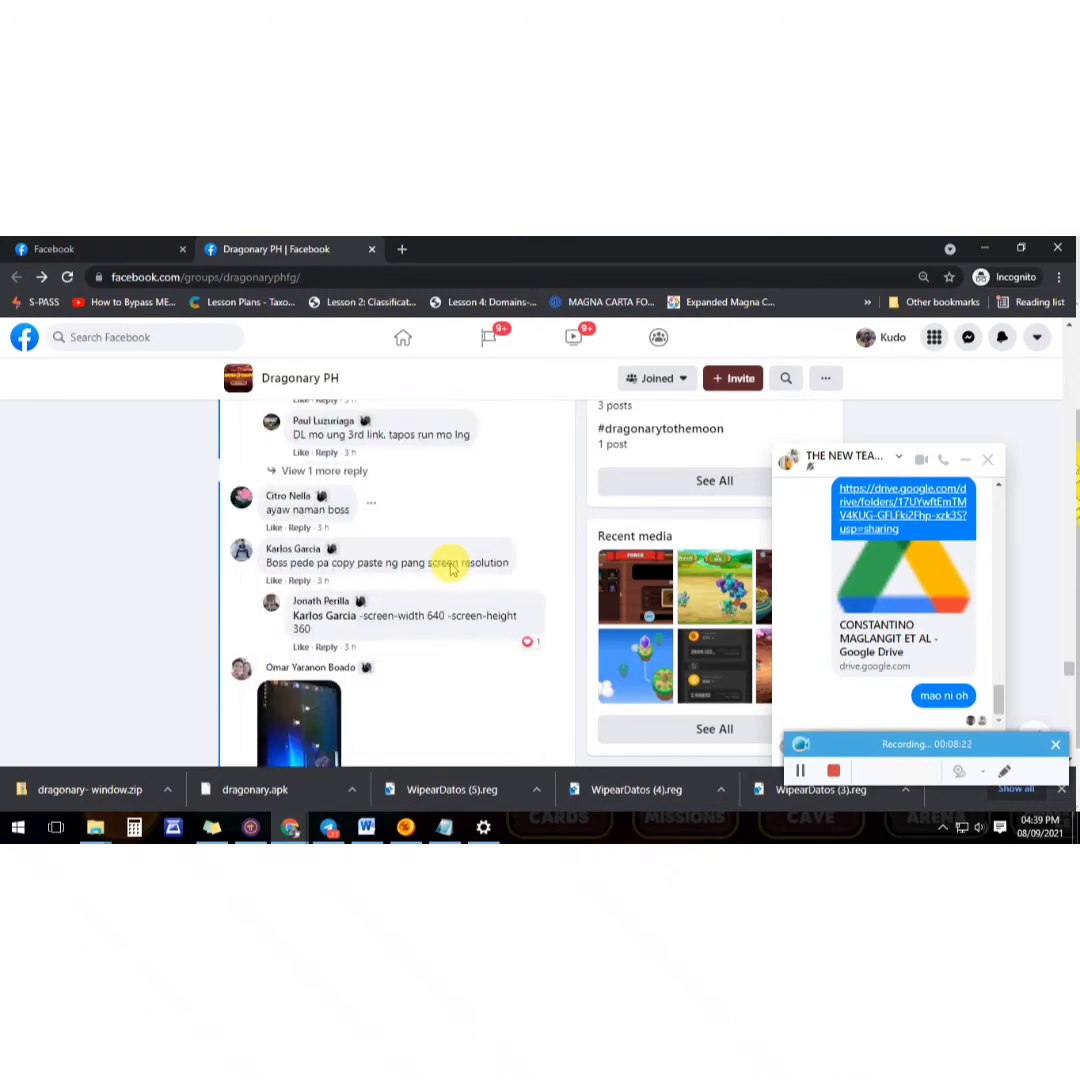
scroll(450, 568, down, 1)
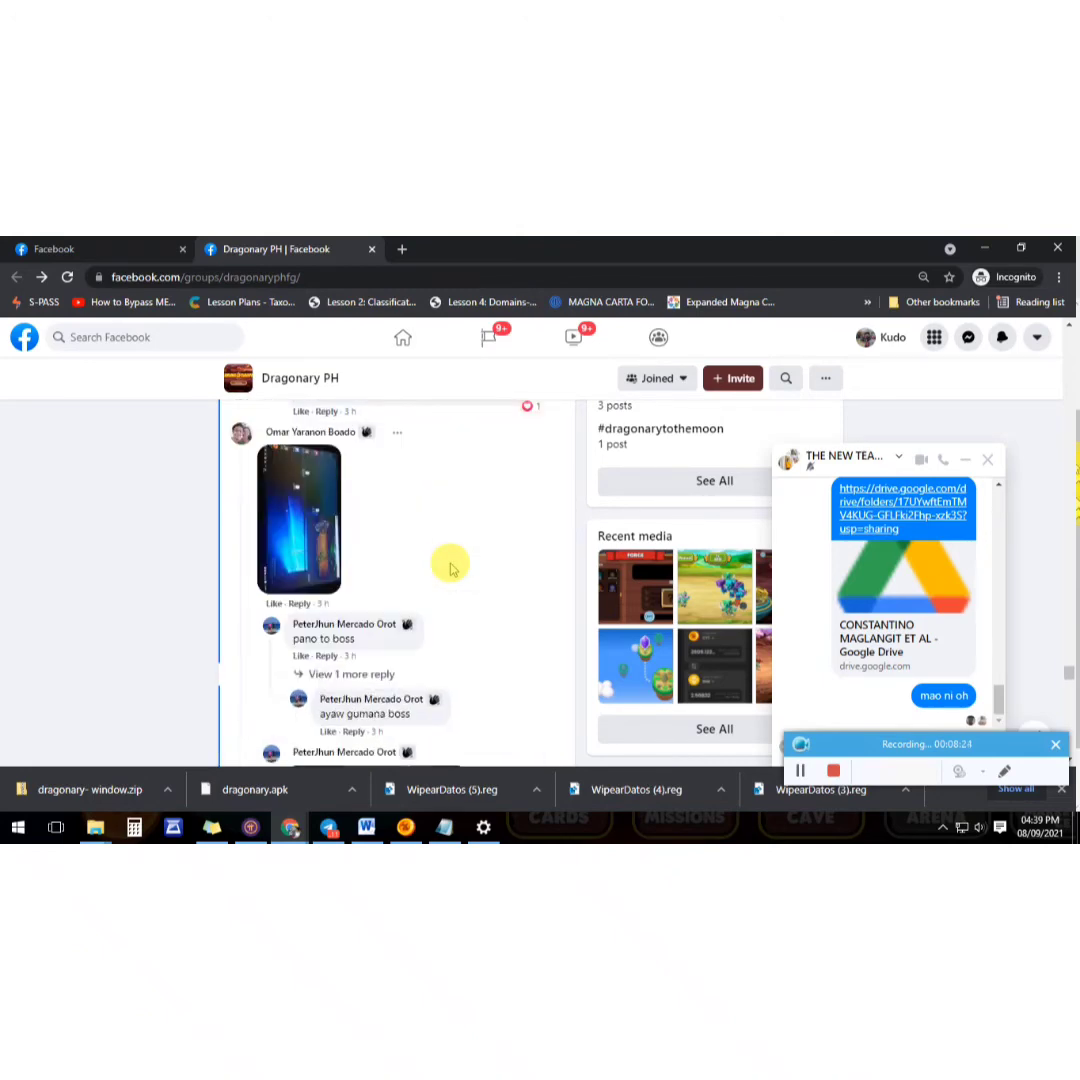
scroll(450, 568, down, 1)
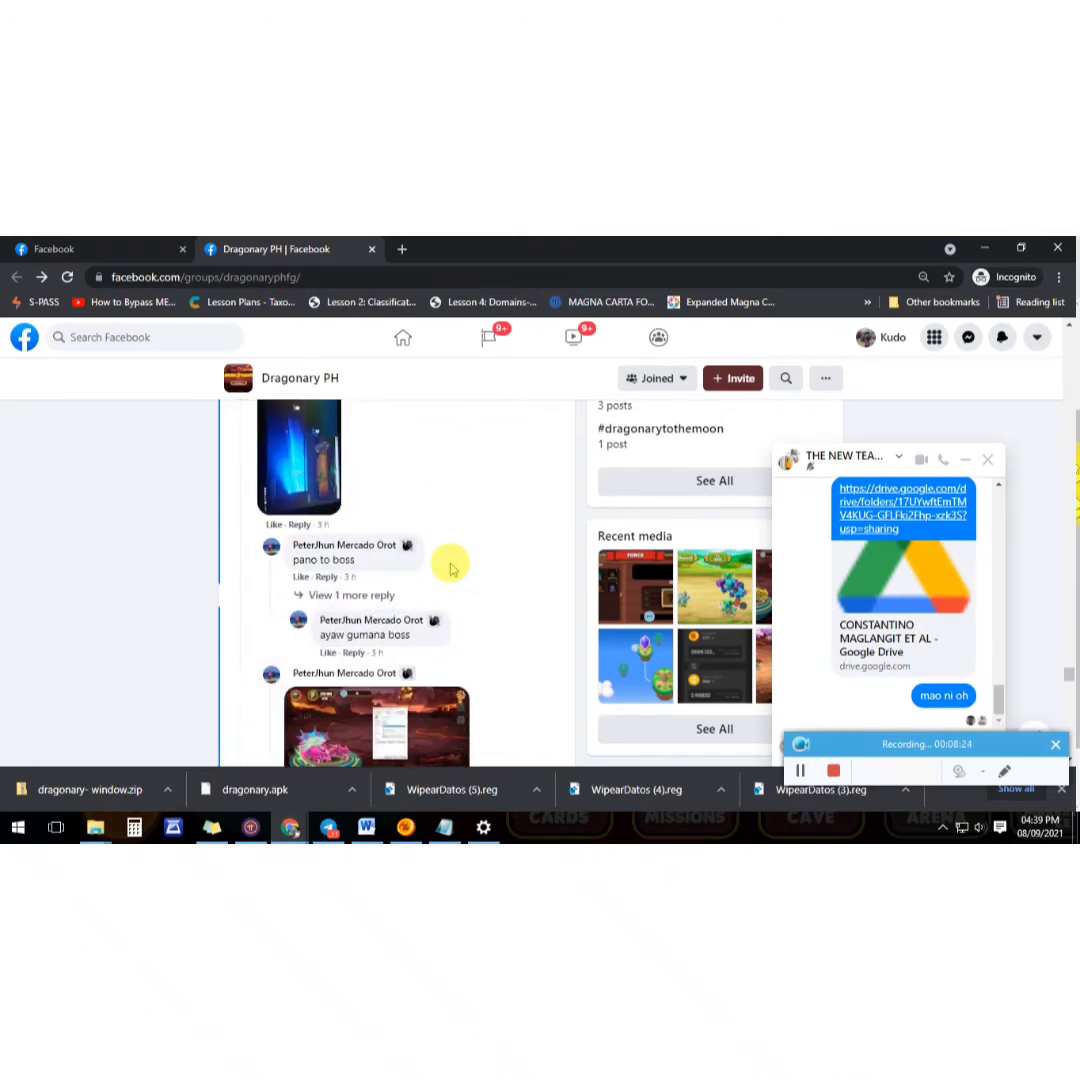
Step: Expand the hidden replies under the screen photo and game screenshot comments and read the windowed-mode discussion
click(351, 595)
scroll(465, 585, down, 1)
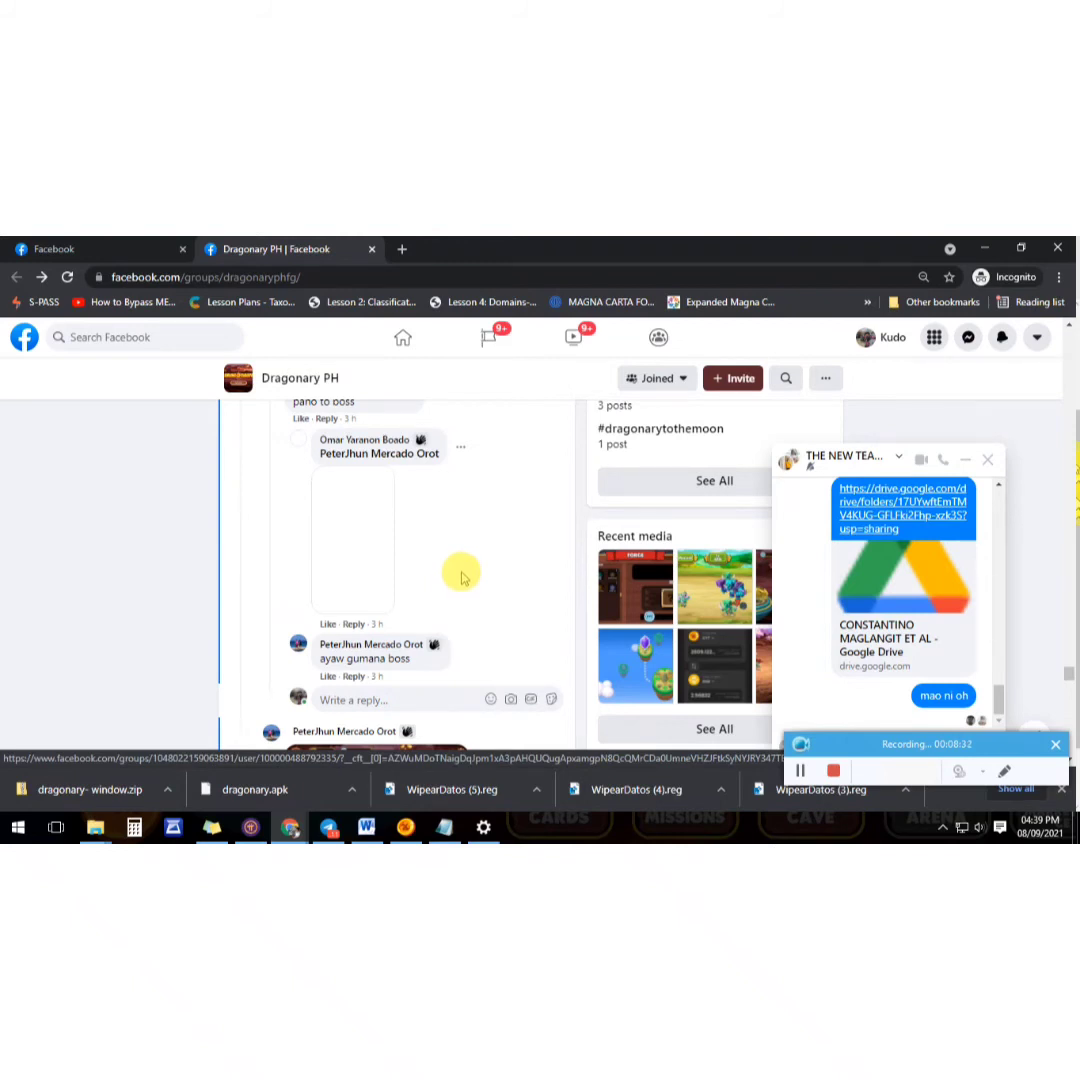
scroll(462, 577, down, 3)
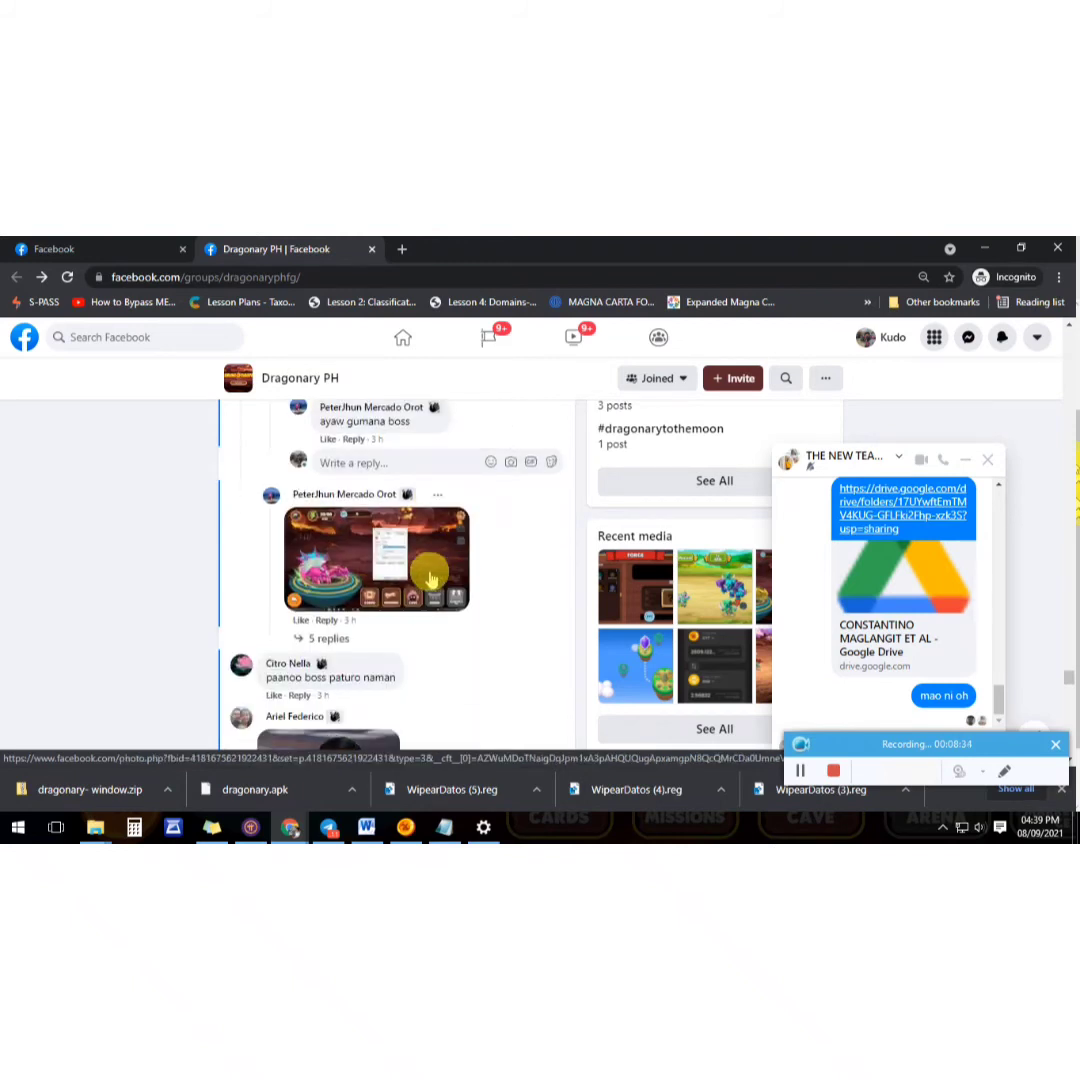
scroll(410, 580, down, 1)
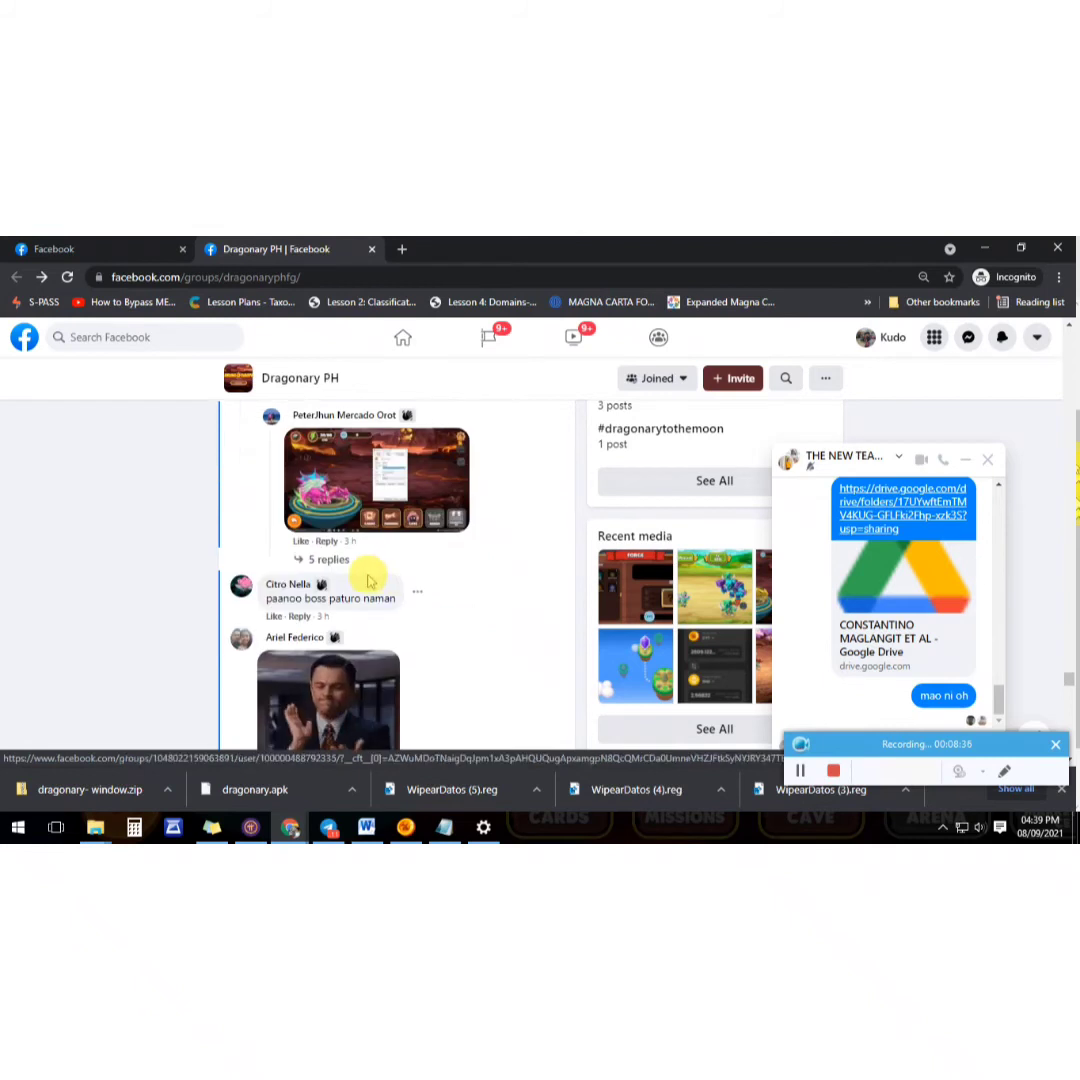
click(329, 560)
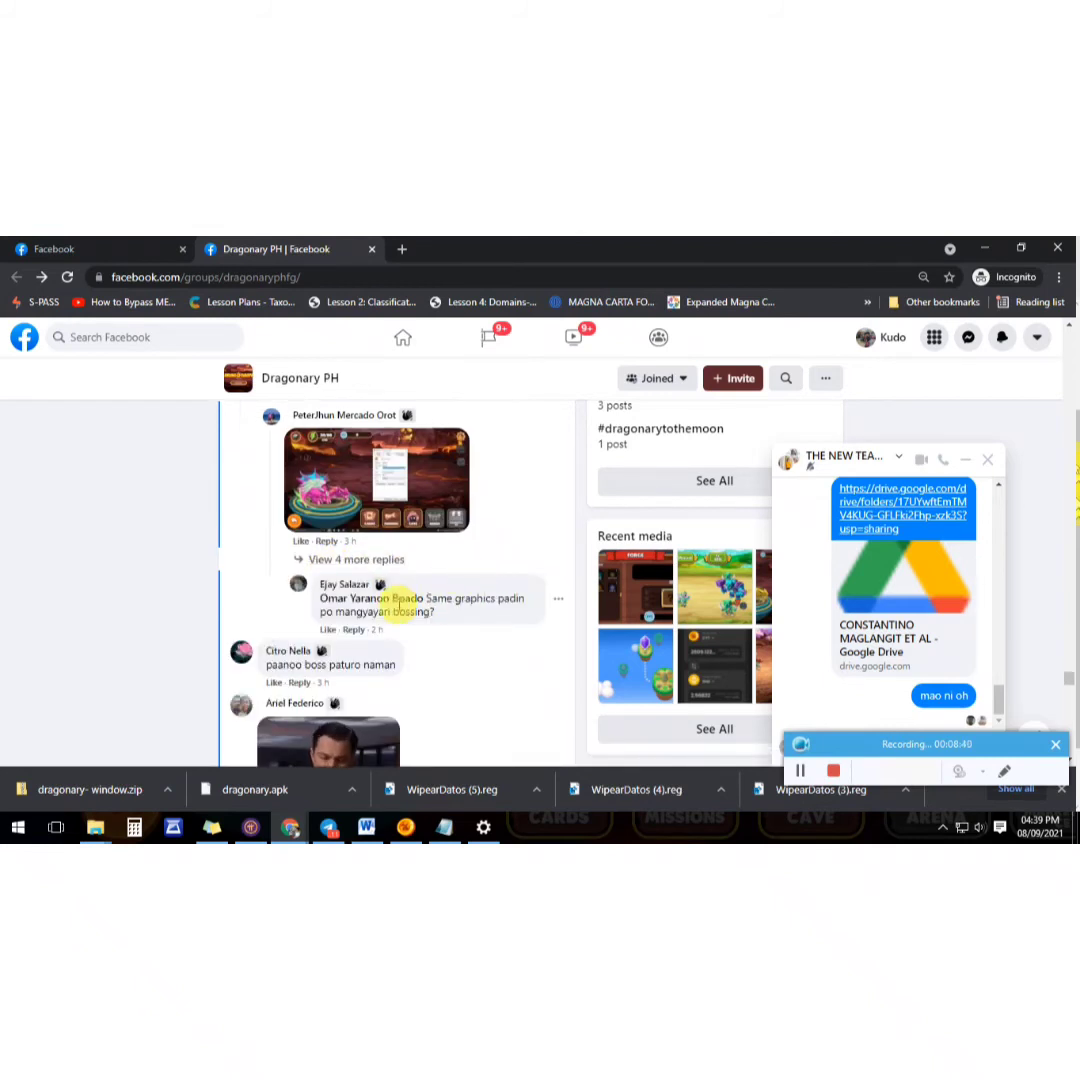
click(355, 560)
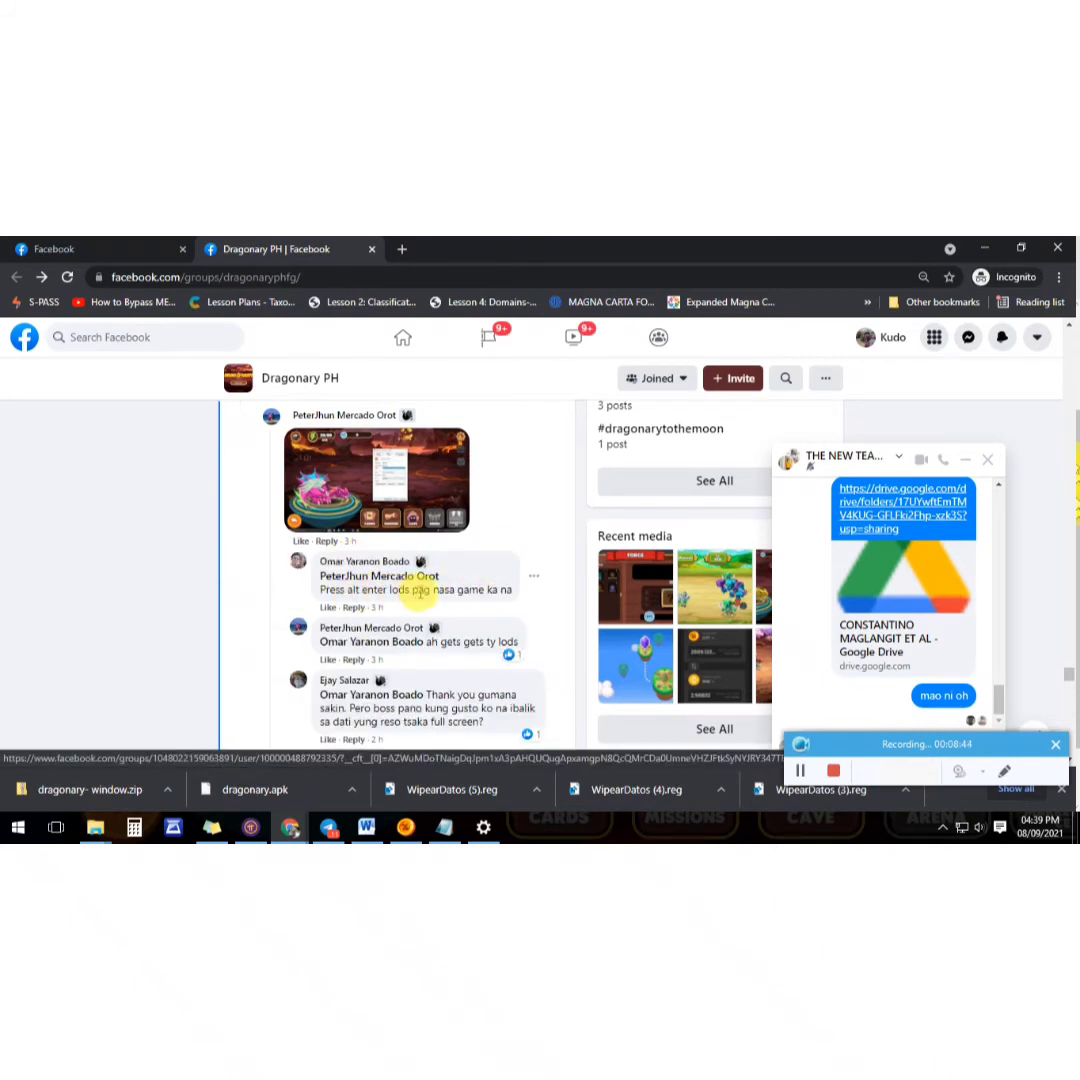
scroll(470, 585, down, 1)
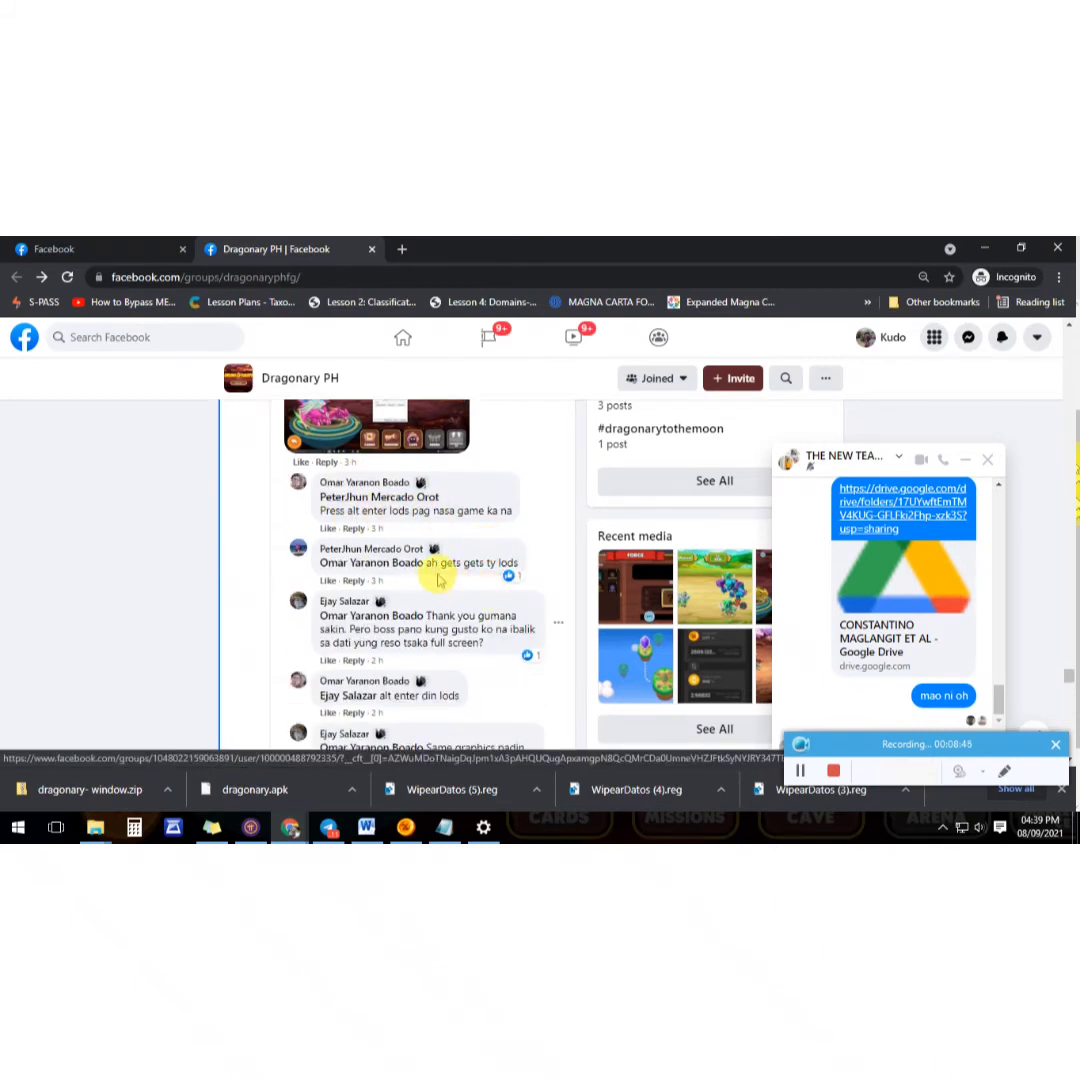
scroll(474, 584, down, 1)
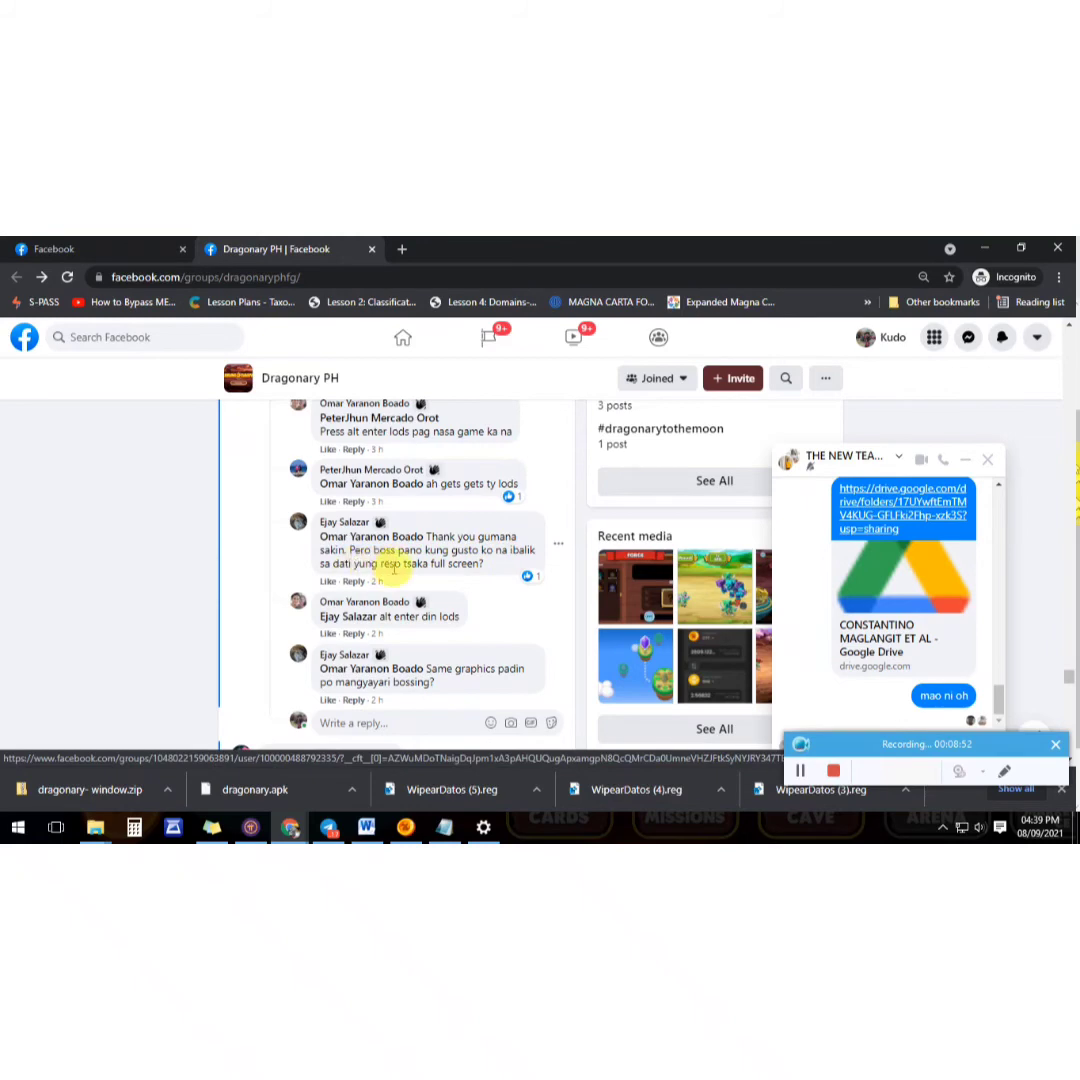
Step: Read the remaining comments to the end of the post and return to the replies under the game screenshot
scroll(474, 593, down, 2)
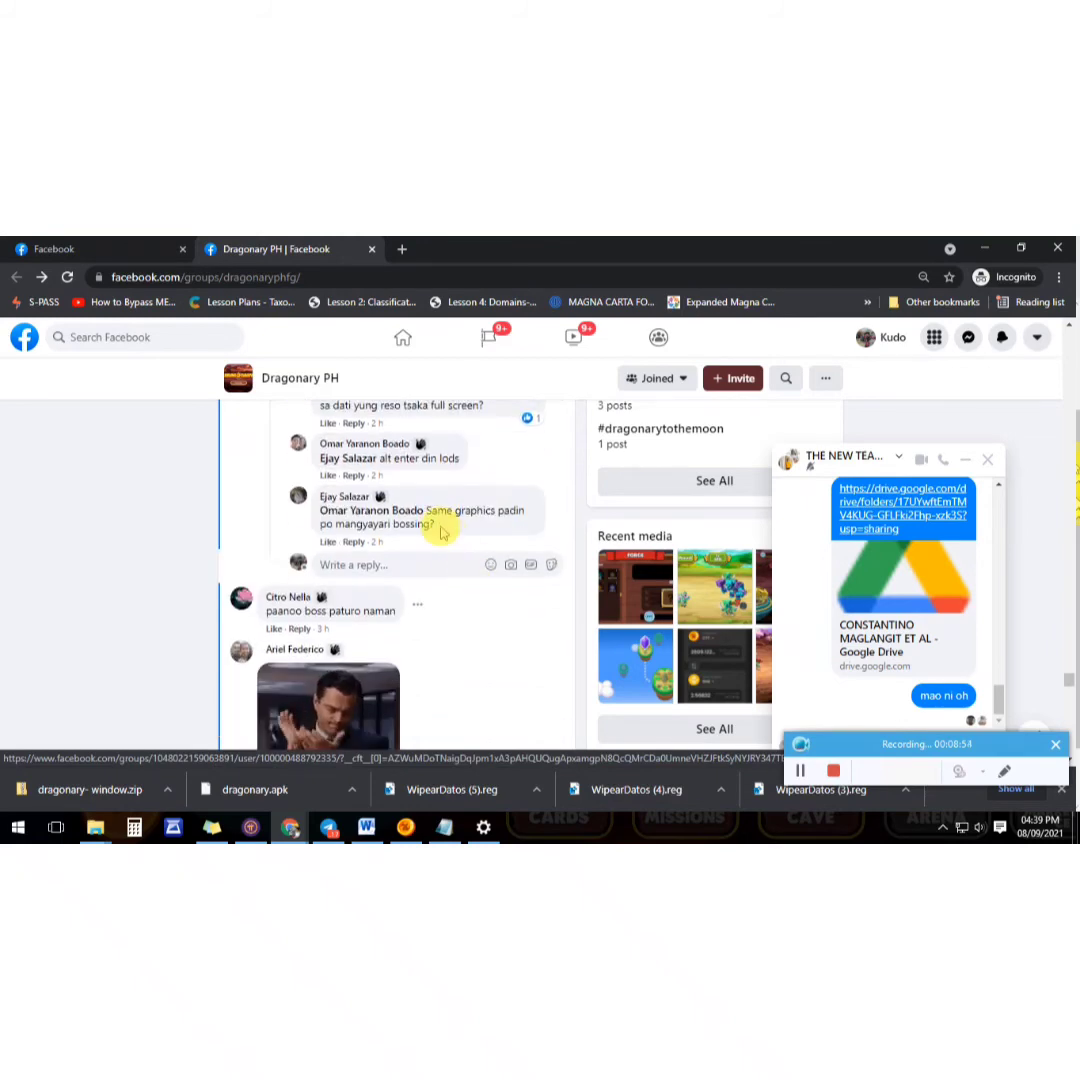
scroll(437, 565, down, 5)
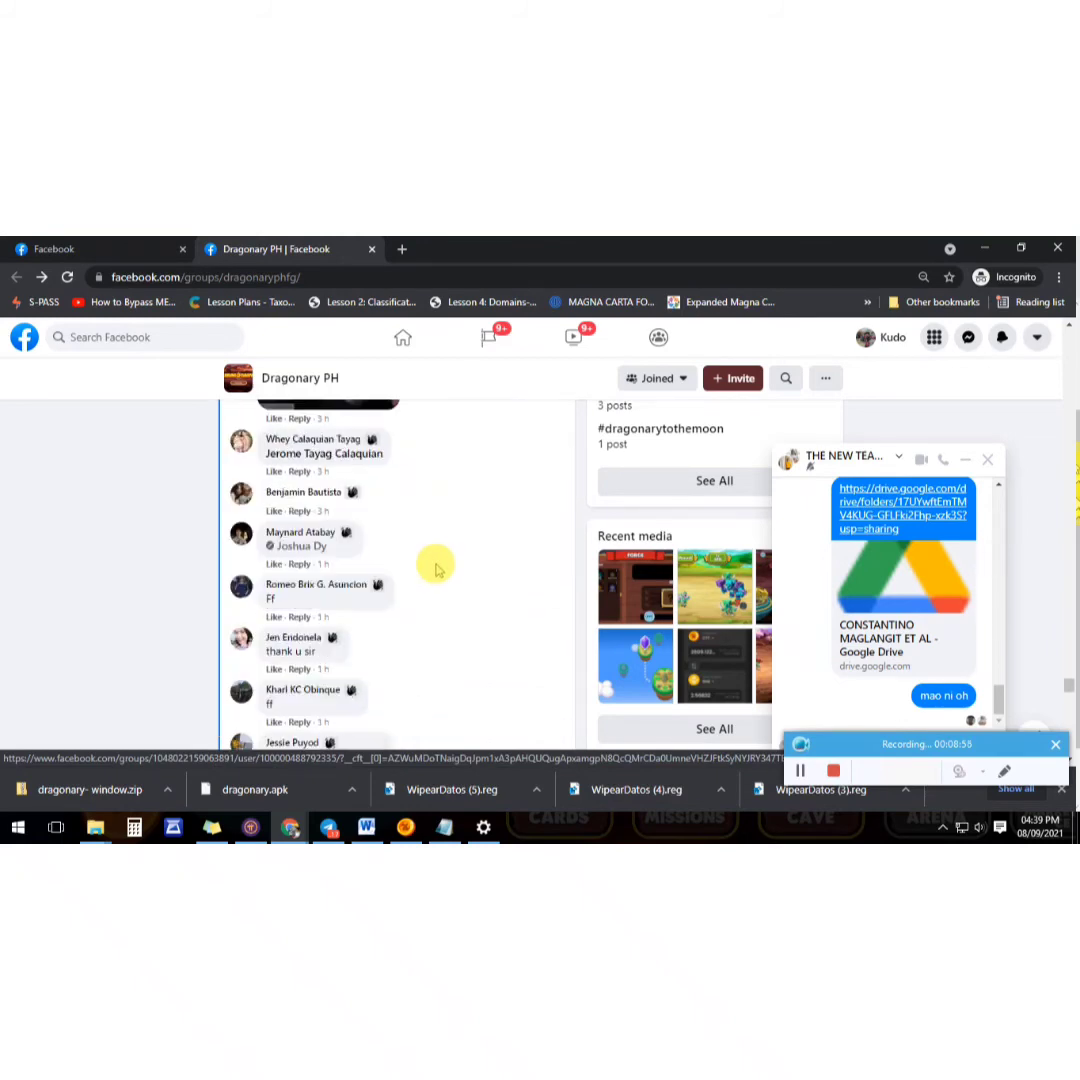
scroll(437, 567, down, 3)
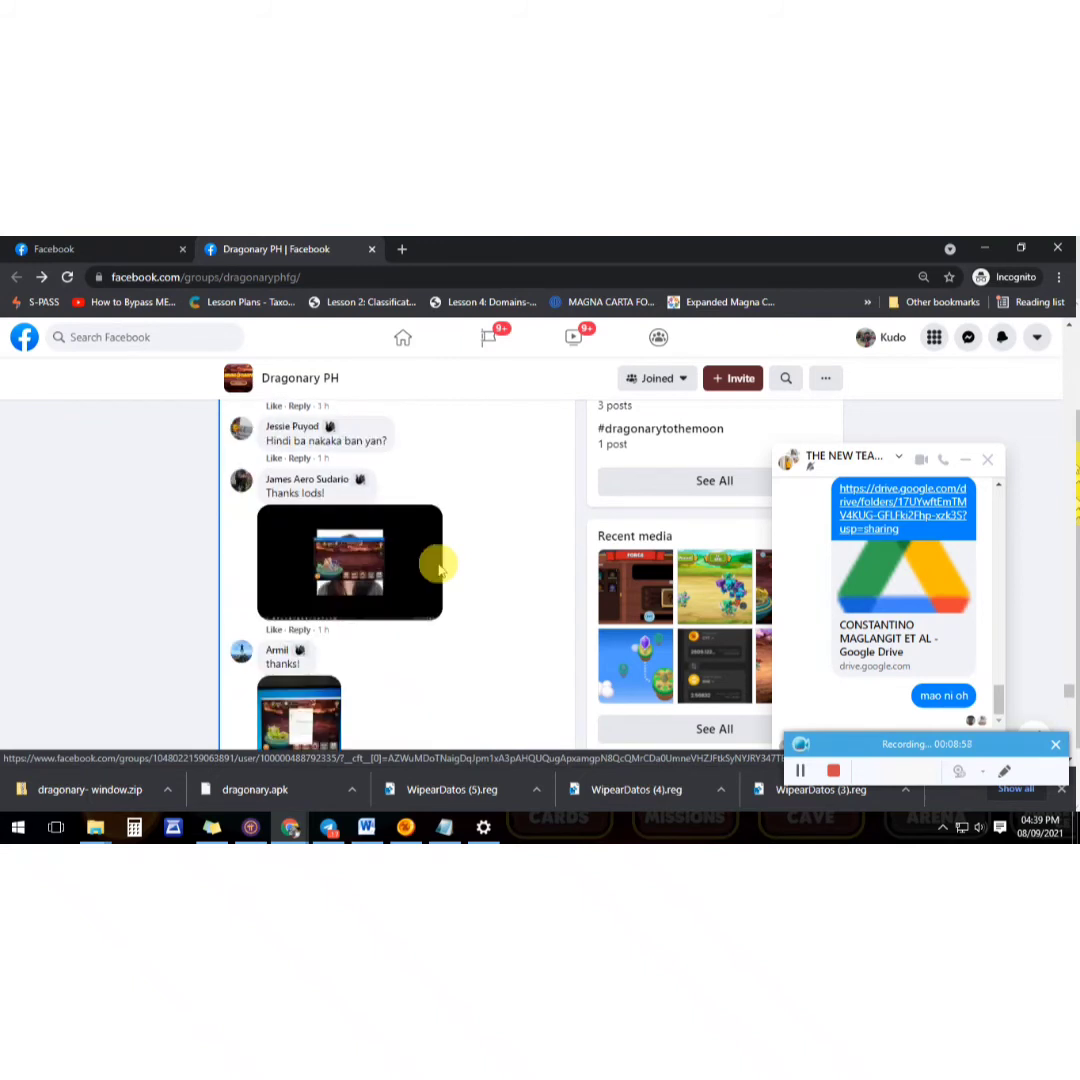
scroll(437, 567, down, 3)
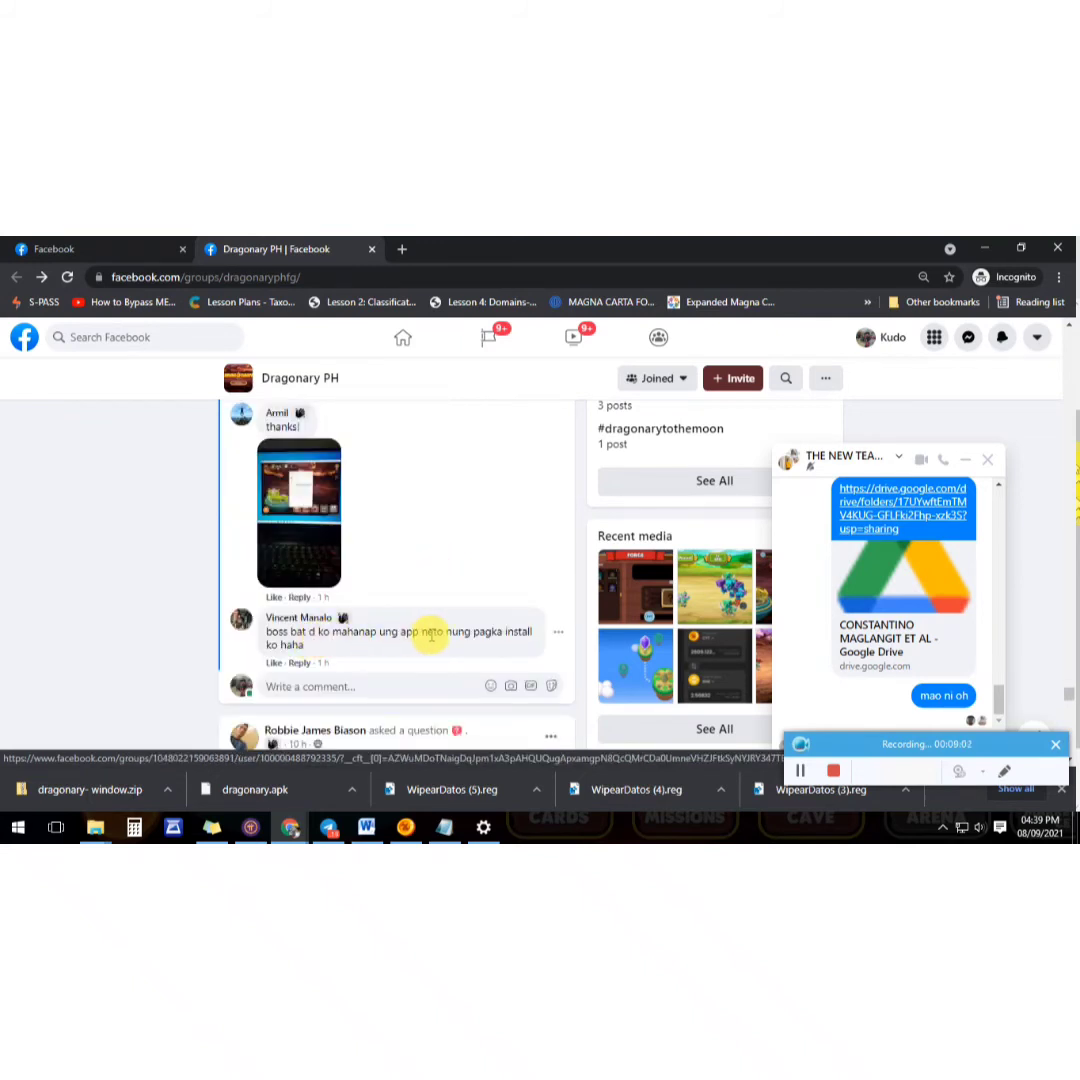
scroll(463, 613, up, 10)
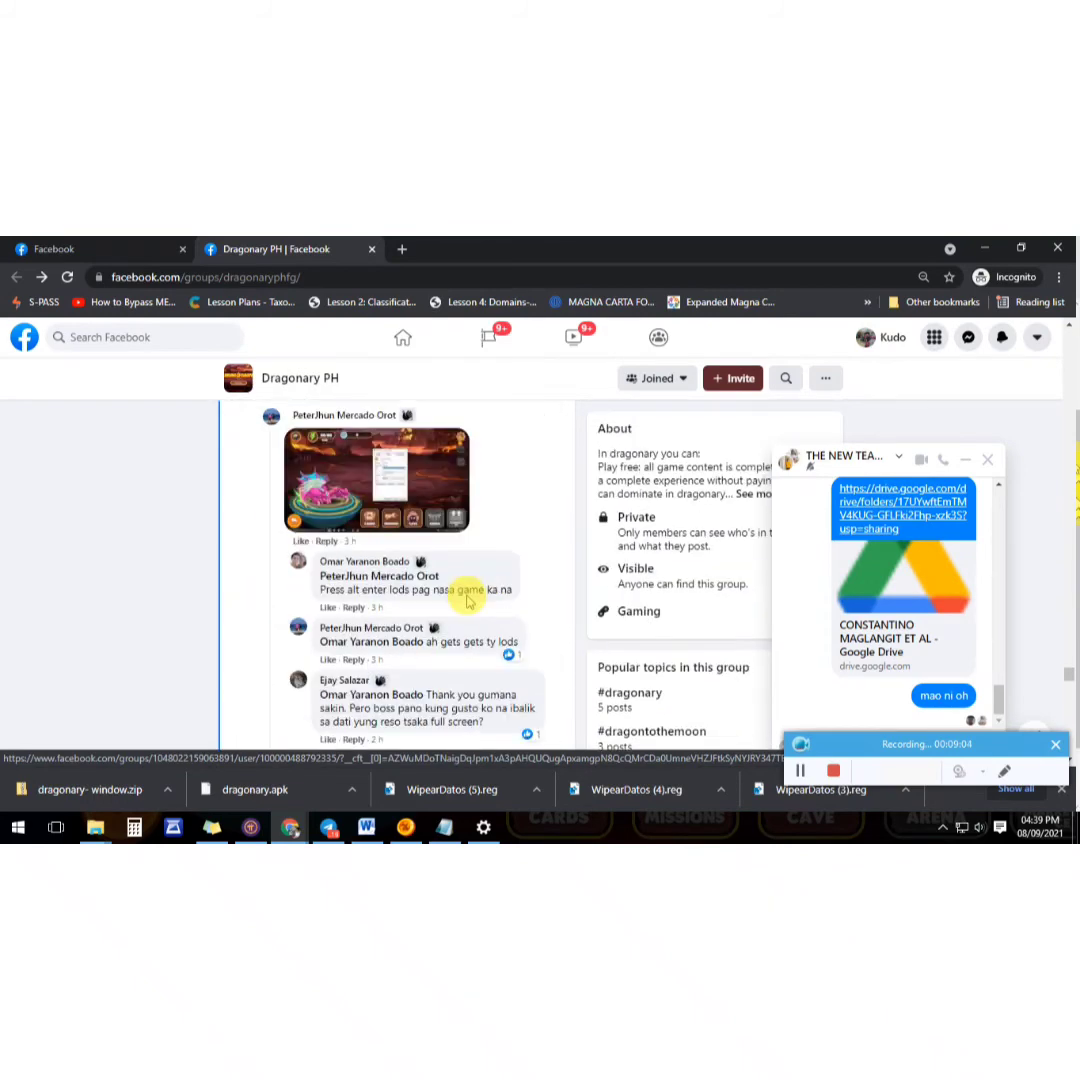